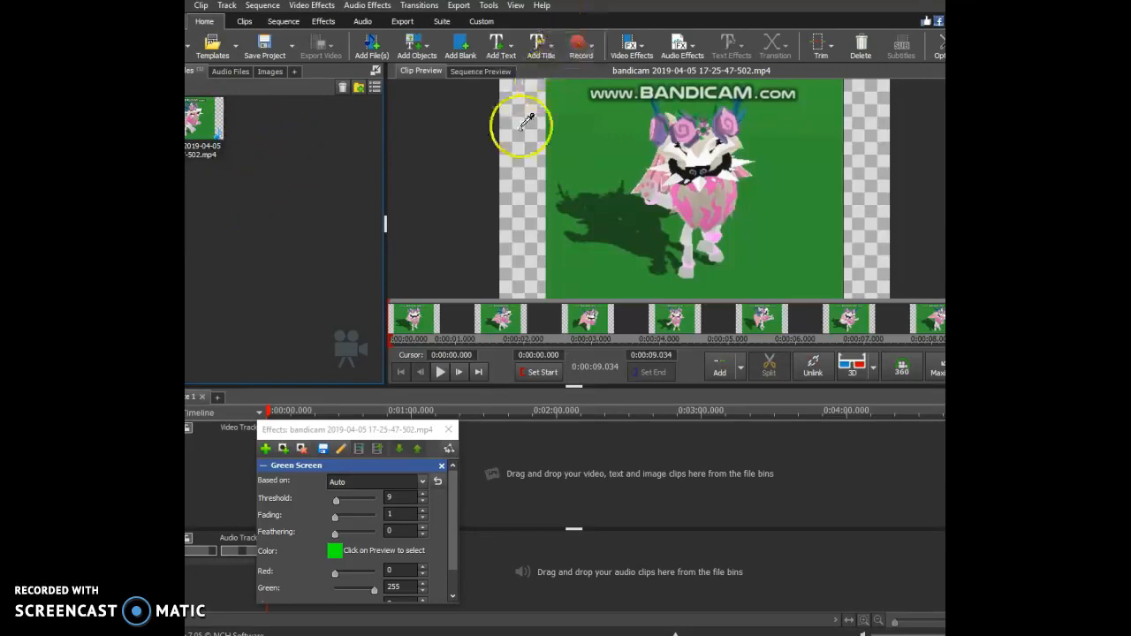
# Raise the Green Screen effect's threshold to 125 for the clip.
pyautogui.moveTo(372, 437); pyautogui.dragTo(381, 402)
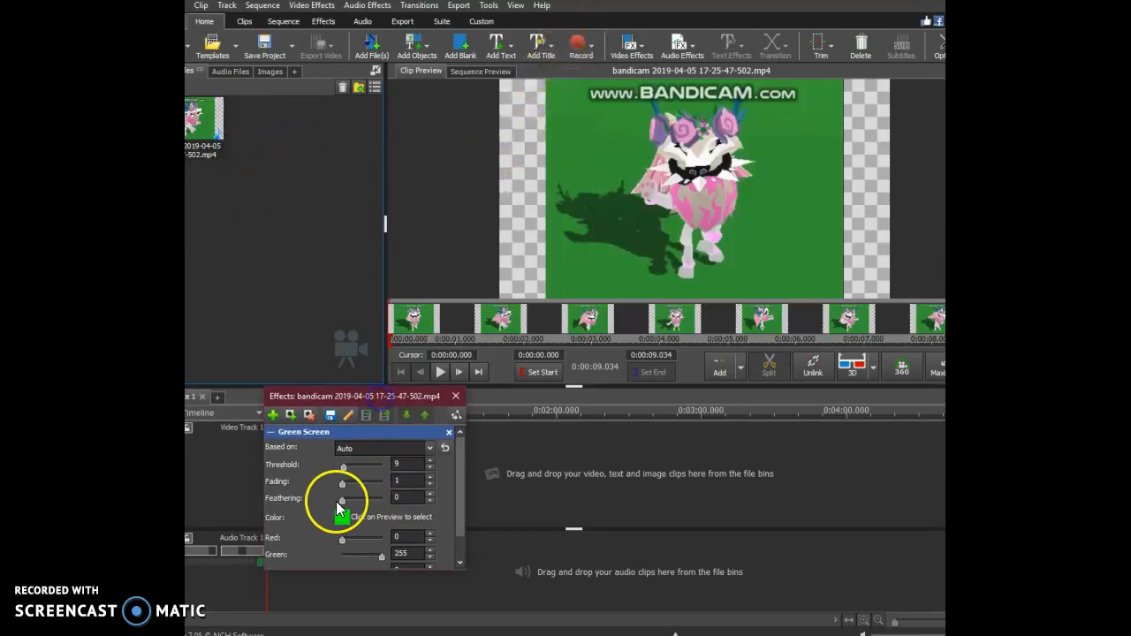
pyautogui.click(350, 471)
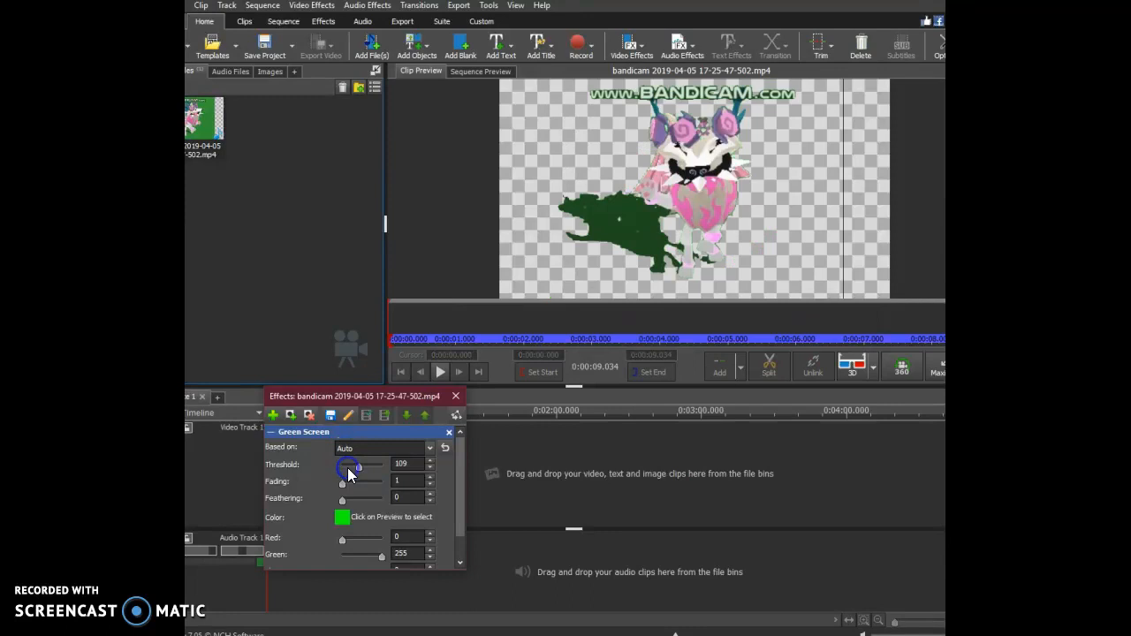
pyautogui.click(344, 466)
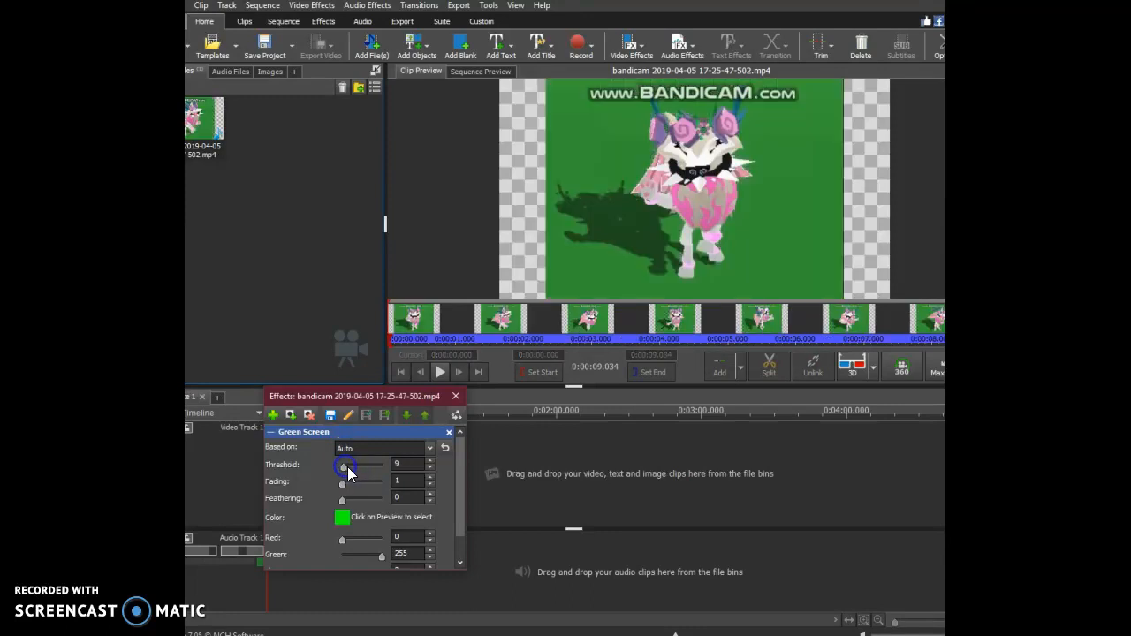
pyautogui.click(353, 469)
pyautogui.moveTo(359, 469); pyautogui.dragTo(363, 467)
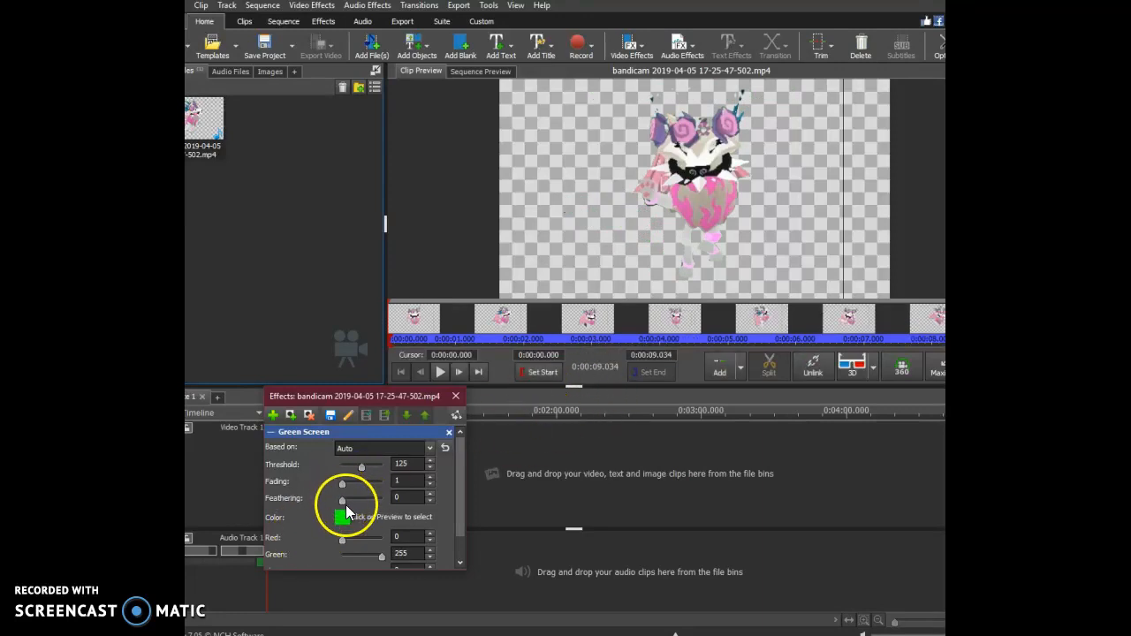
# Try higher Green Screen feathering values, return feathering to 0 and play the clip preview.
pyautogui.click(351, 502)
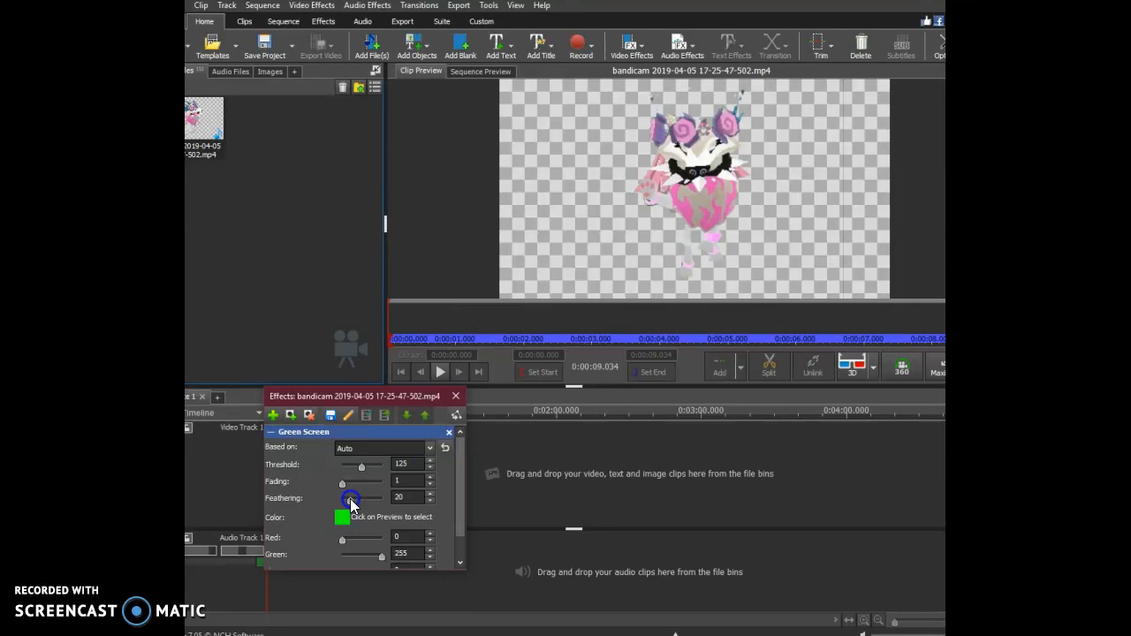
pyautogui.moveTo(382, 504); pyautogui.dragTo(308, 507)
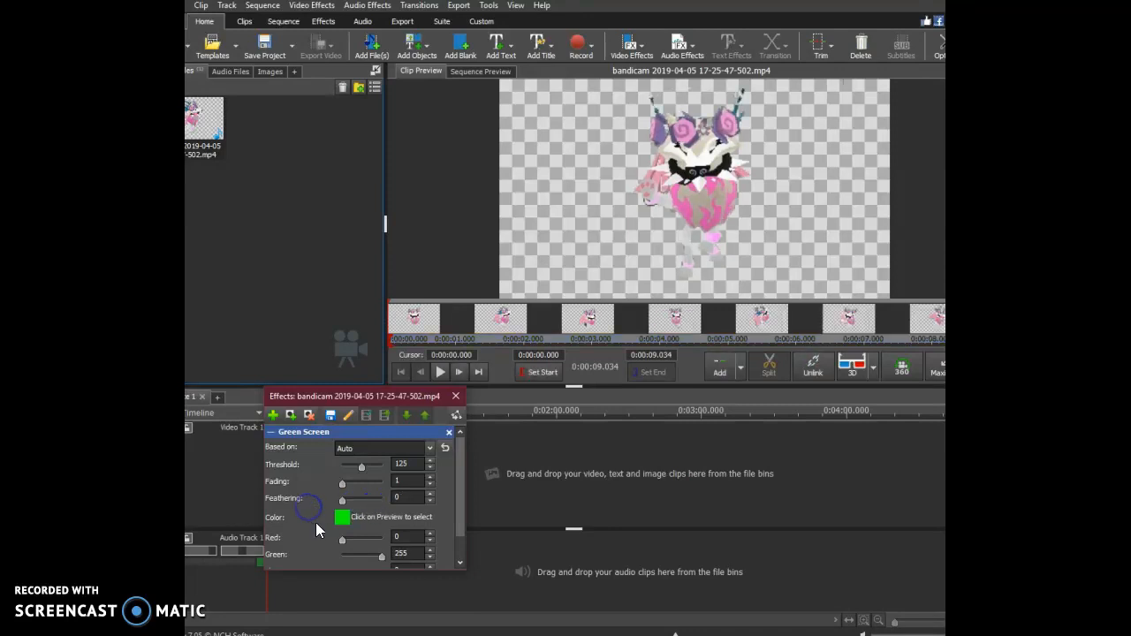
pyautogui.scroll(-1, 351, 530)
pyautogui.scroll(-3, 360, 531)
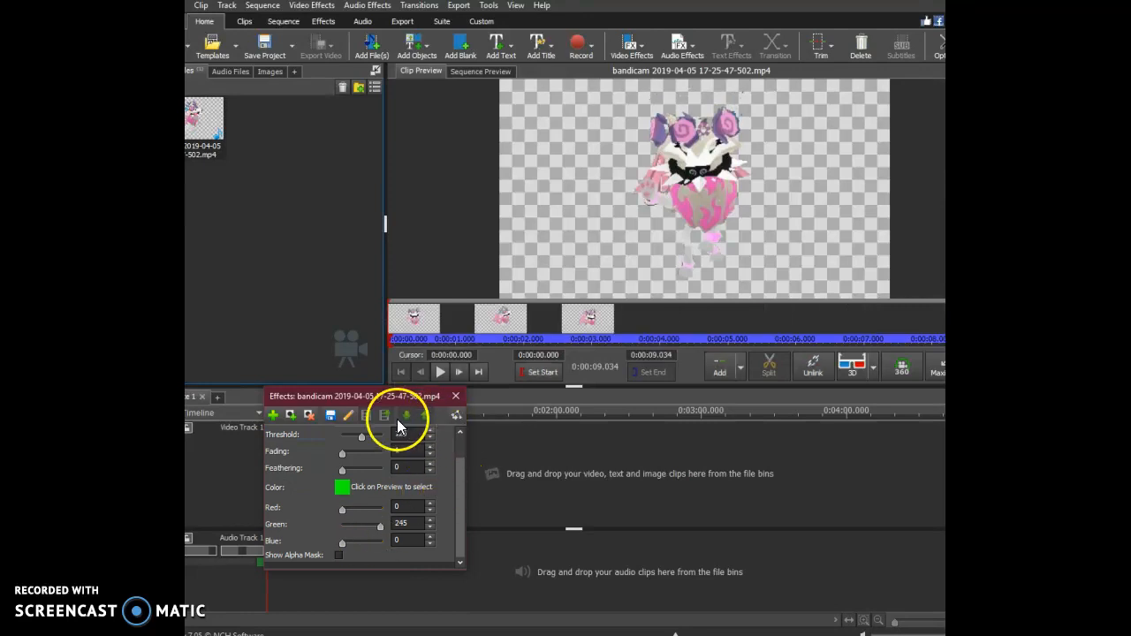
pyautogui.click(441, 372)
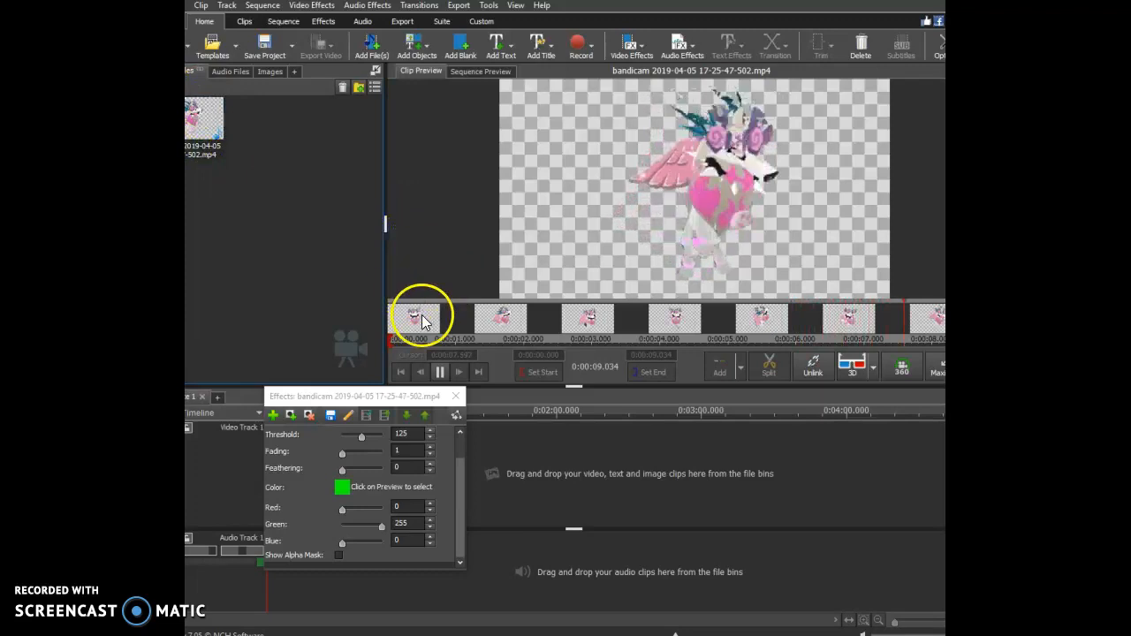
# Add a Hue effect to the clip alongside the Green Screen effect.
pyautogui.click(272, 414)
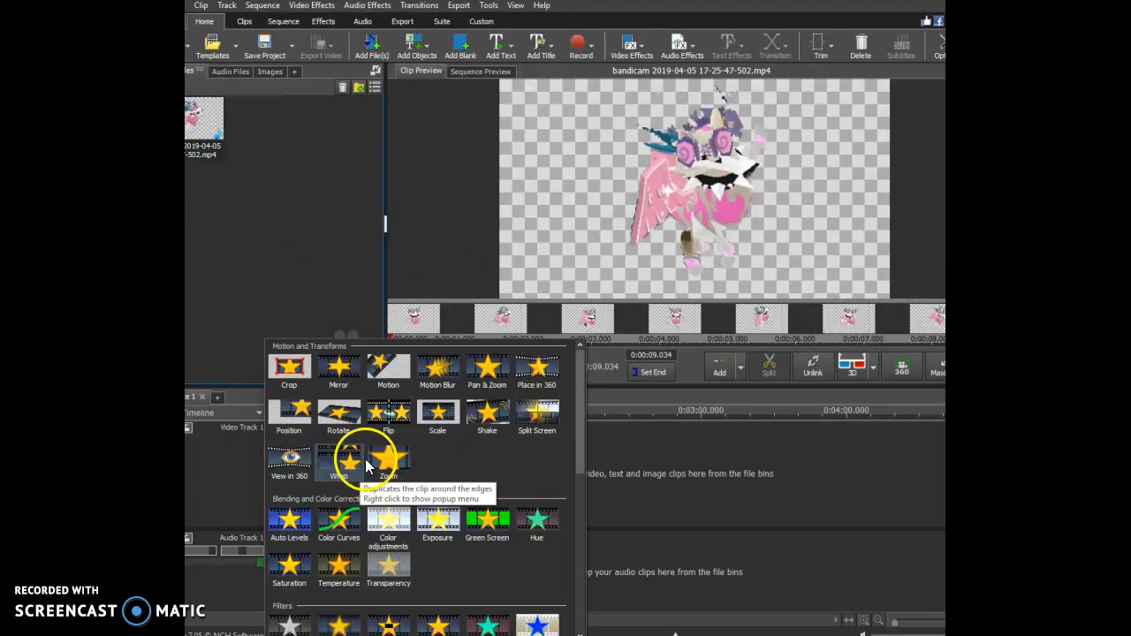
pyautogui.scroll(-1, 418, 506)
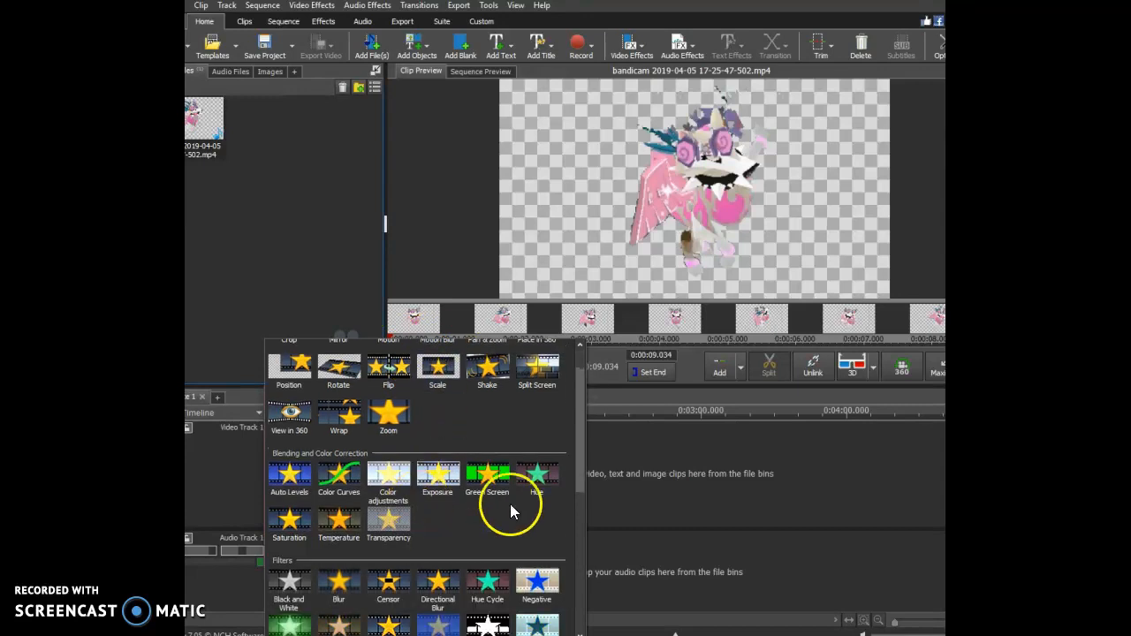
pyautogui.click(536, 479)
pyautogui.scroll(1, 344, 504)
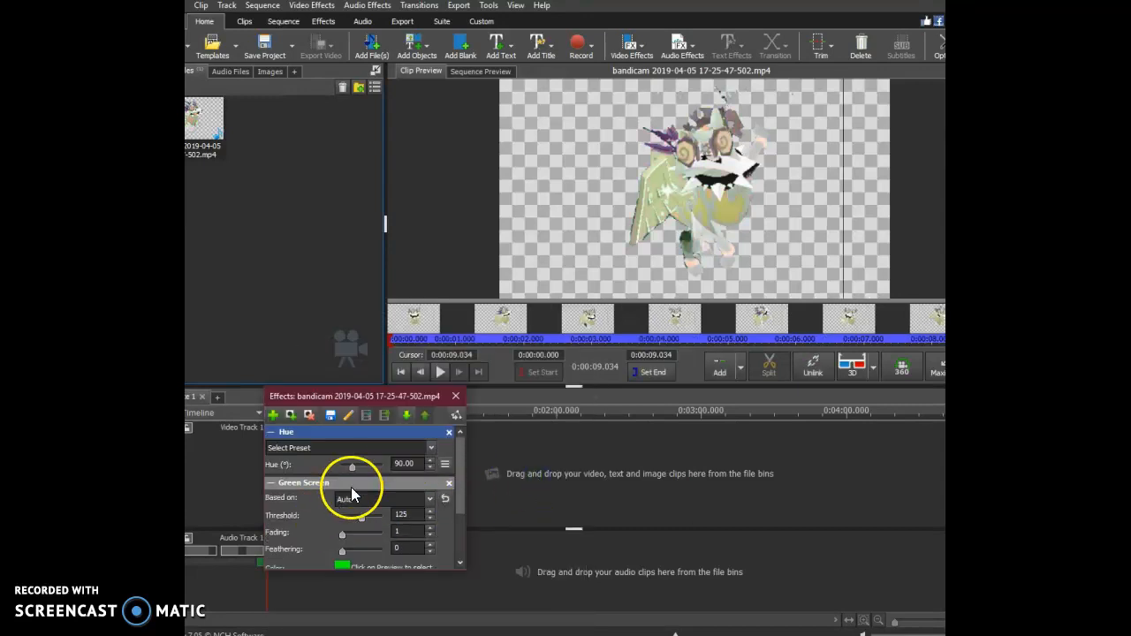
# Apply the Cycle preset to the Hue effect and play the clip preview.
pyautogui.click(354, 449)
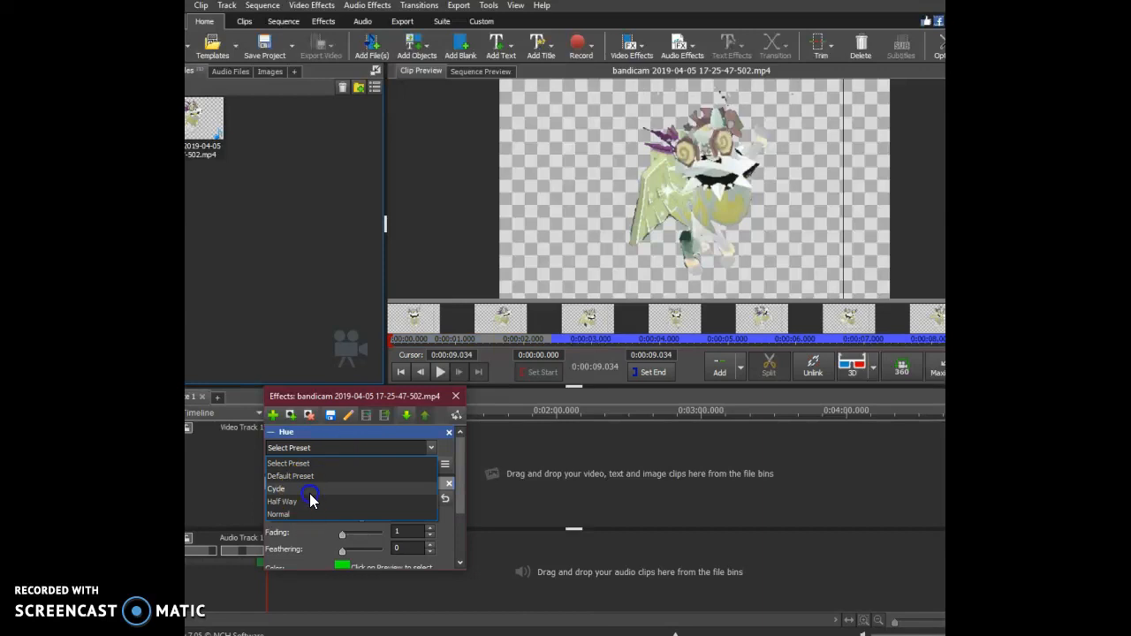
pyautogui.click(310, 493)
pyautogui.click(440, 372)
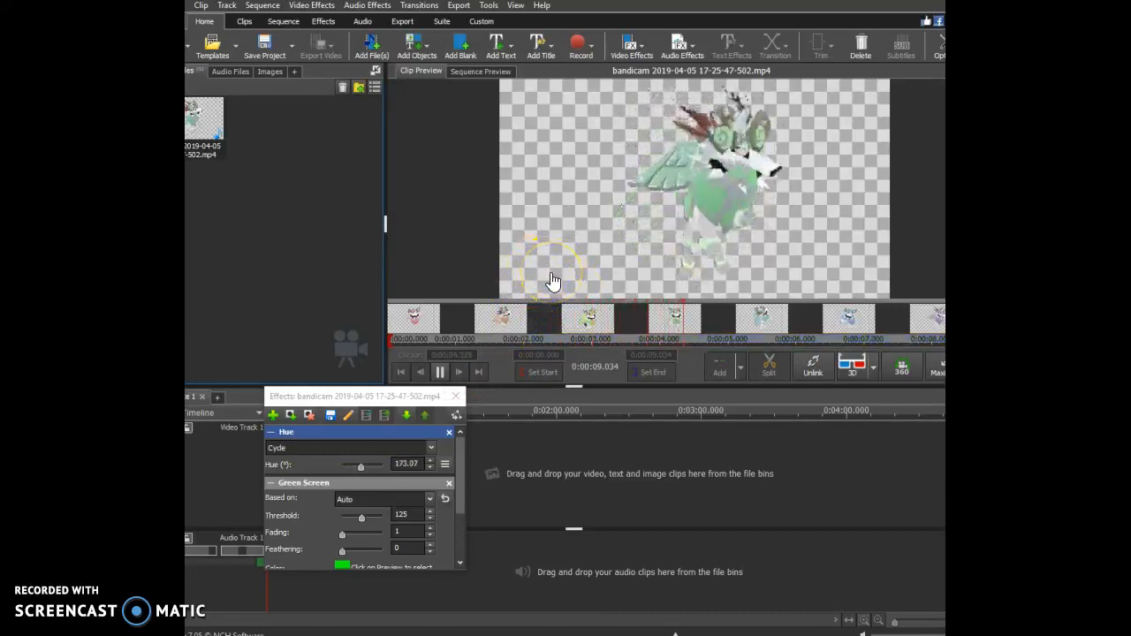
# Change the Green Screen key color to light cyan, hex 6efdff, and confirm the color choice.
pyautogui.click(274, 453)
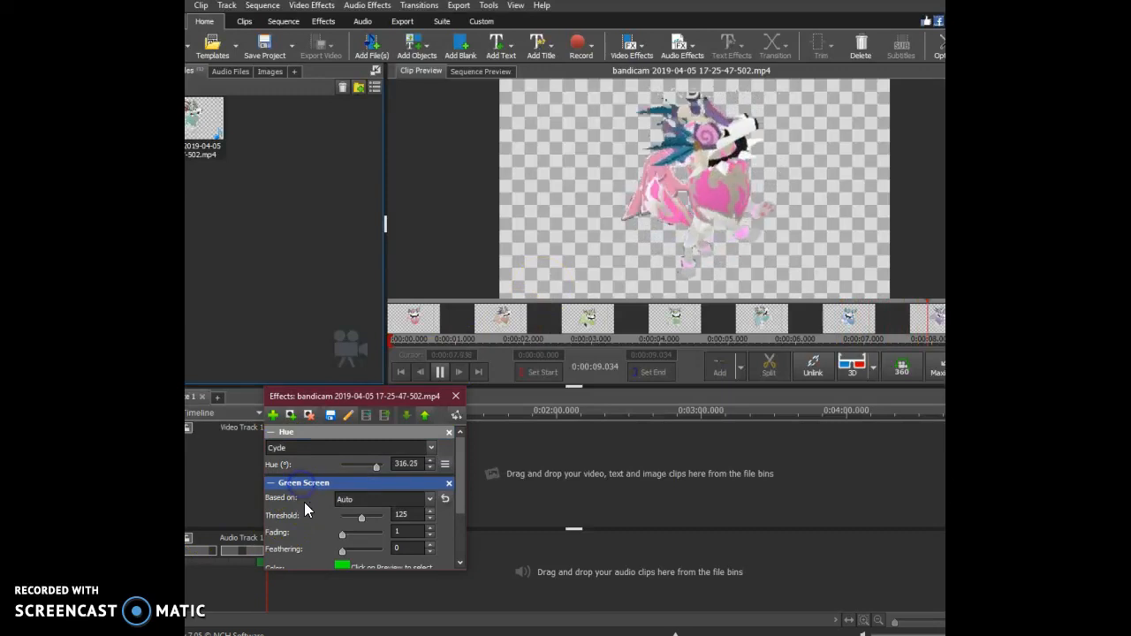
pyautogui.scroll(-1, 318, 513)
pyautogui.click(343, 530)
pyautogui.click(596, 209)
pyautogui.moveTo(646, 221); pyautogui.dragTo(643, 231)
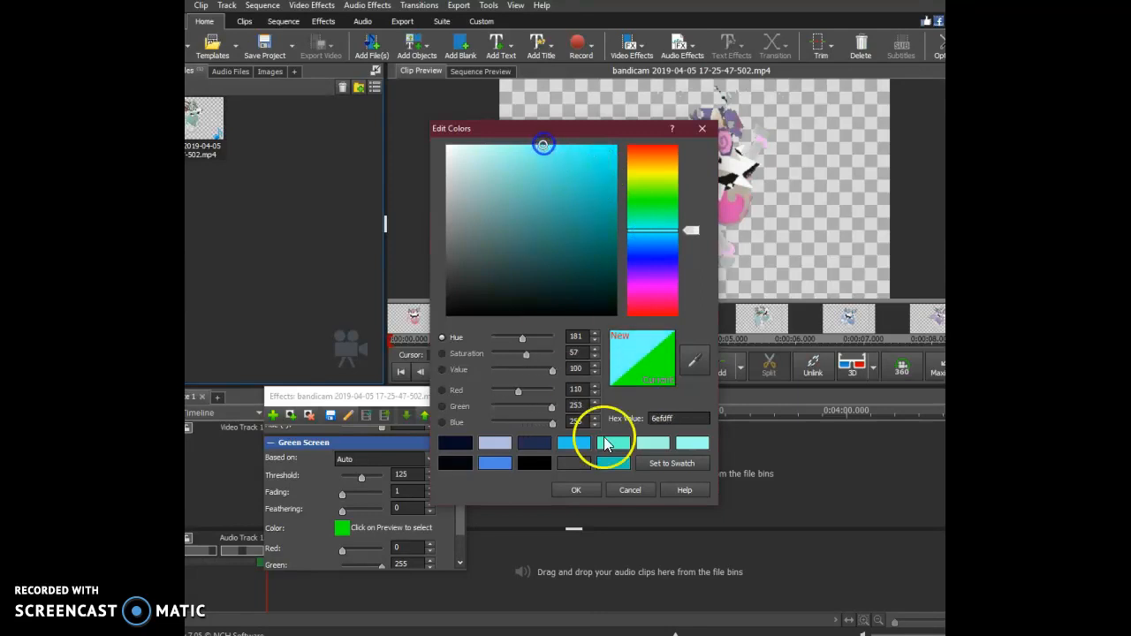
pyautogui.click(576, 489)
pyautogui.click(575, 321)
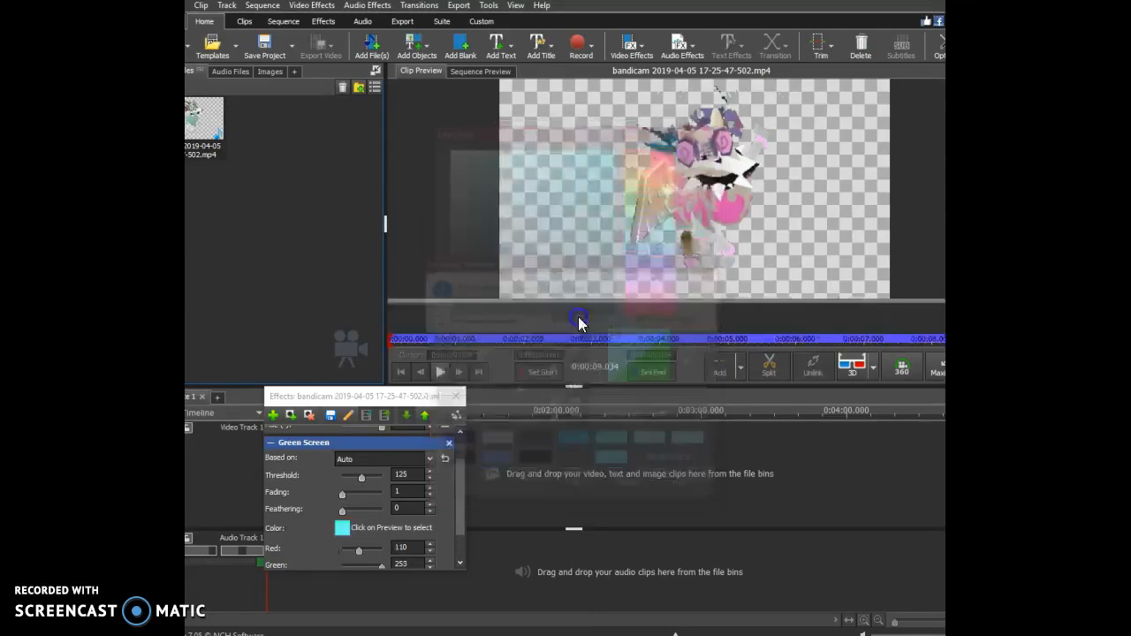
# Lower the Green Screen threshold to 0, close the effects window and play the clip preview.
pyautogui.moveTo(503, 337)
pyautogui.mouseDown()
pyautogui.moveTo(552, 323)
pyautogui.moveTo(784, 331)
pyautogui.moveTo(455, 347)
pyautogui.moveTo(414, 369)
pyautogui.mouseUp()
pyautogui.moveTo(362, 478); pyautogui.dragTo(342, 484)
pyautogui.moveTo(416, 475); pyautogui.dragTo(403, 484)
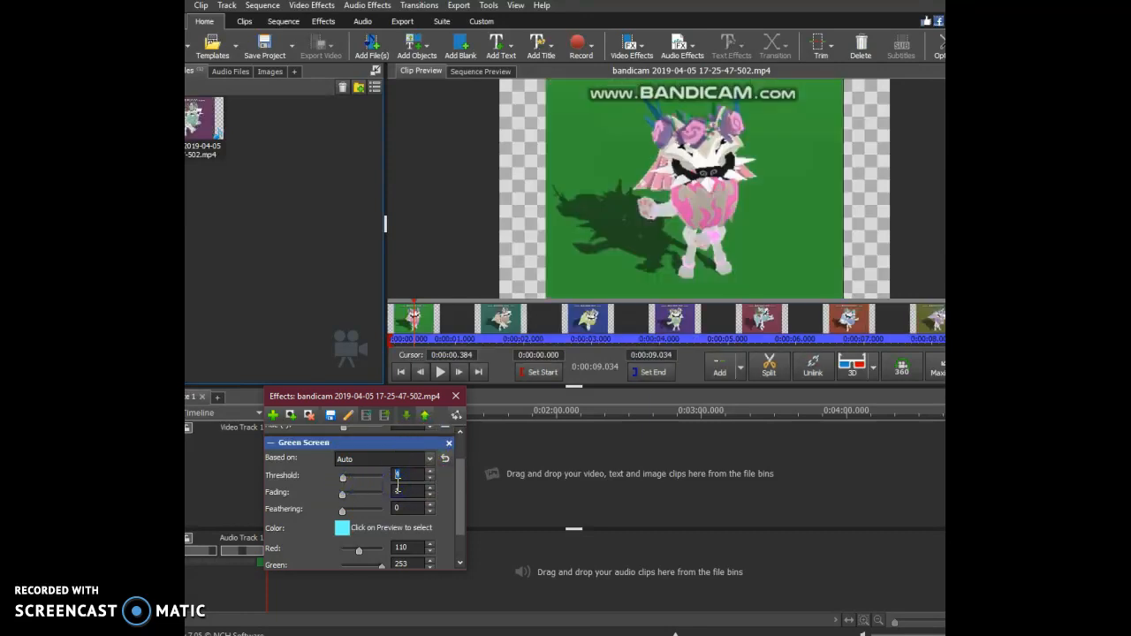
pyautogui.press('BackSpace')
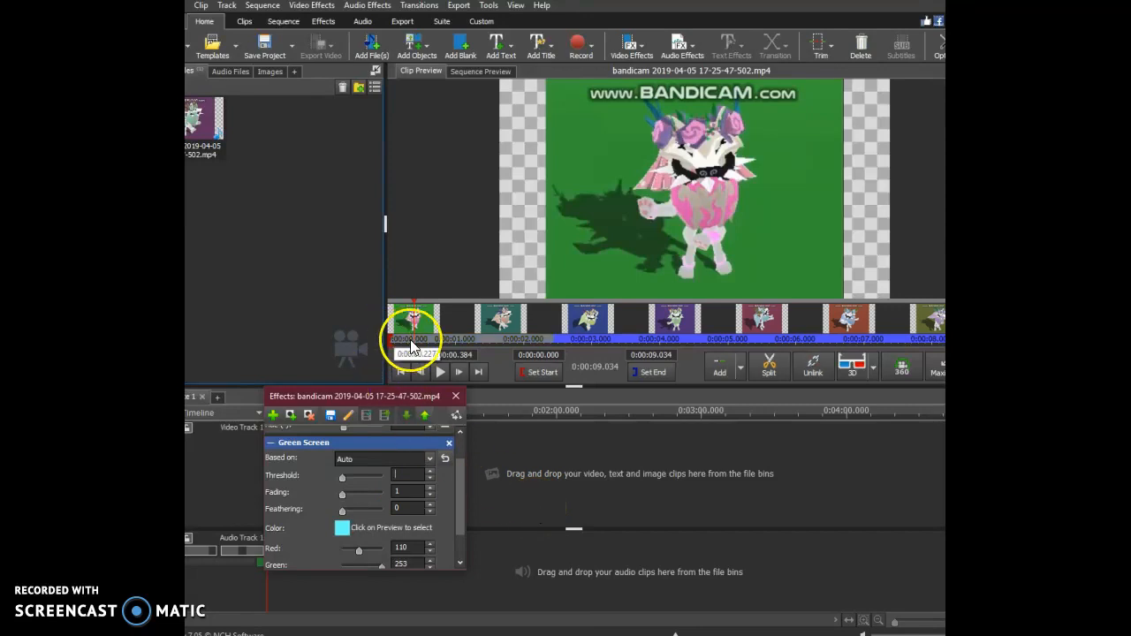
pyautogui.click(455, 396)
pyautogui.click(440, 372)
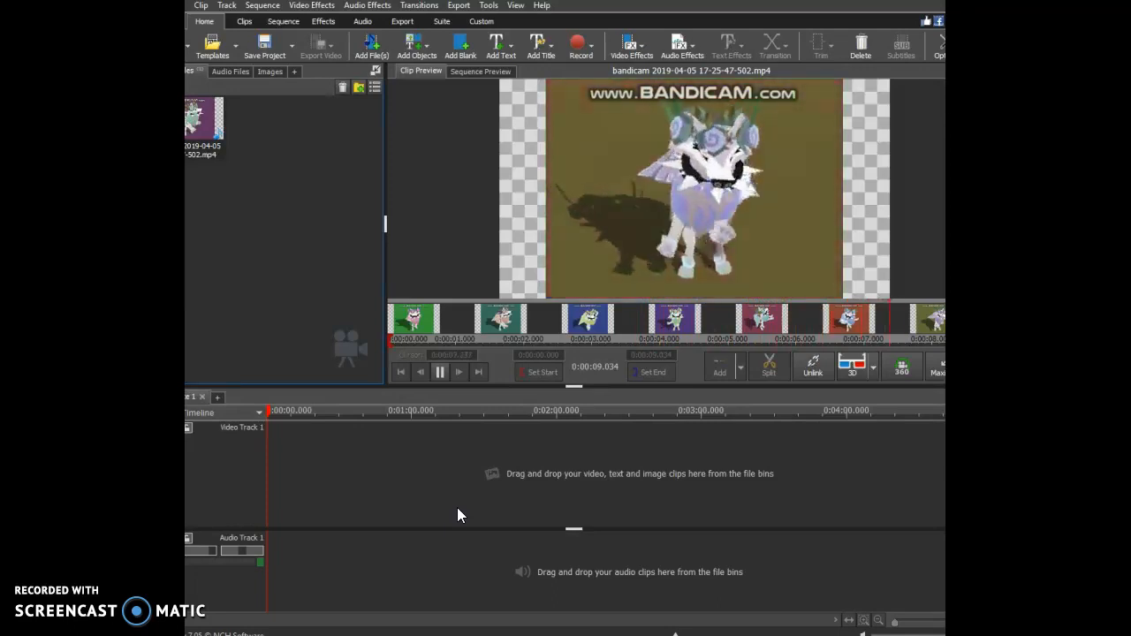
# Add a Motion Blur effect to the clip and play the preview.
pyautogui.click(621, 49)
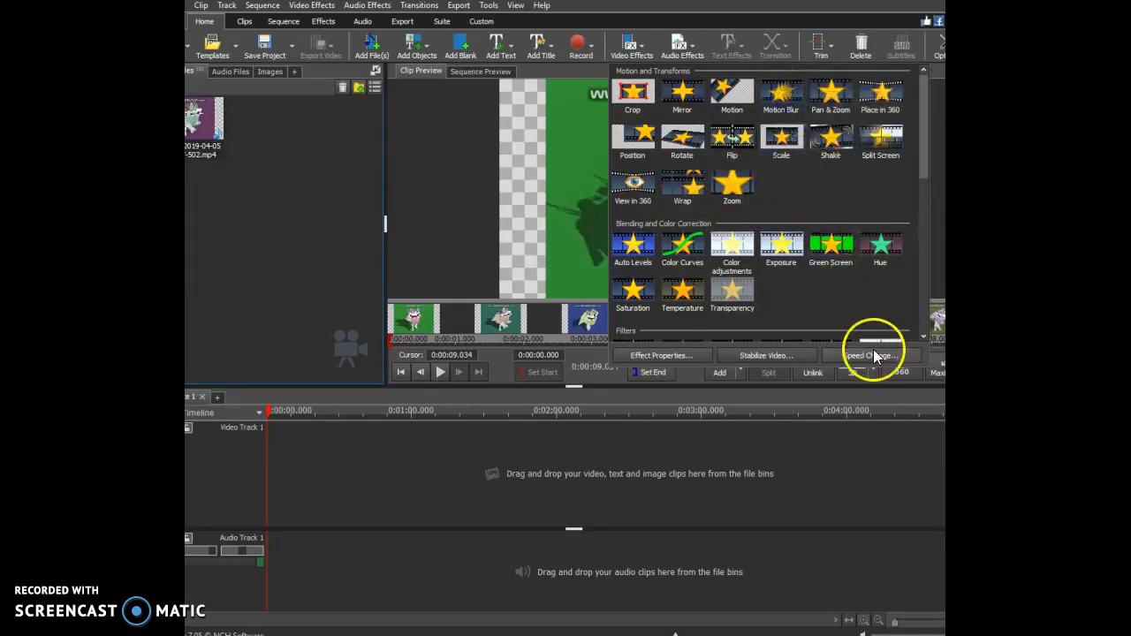
pyautogui.click(787, 97)
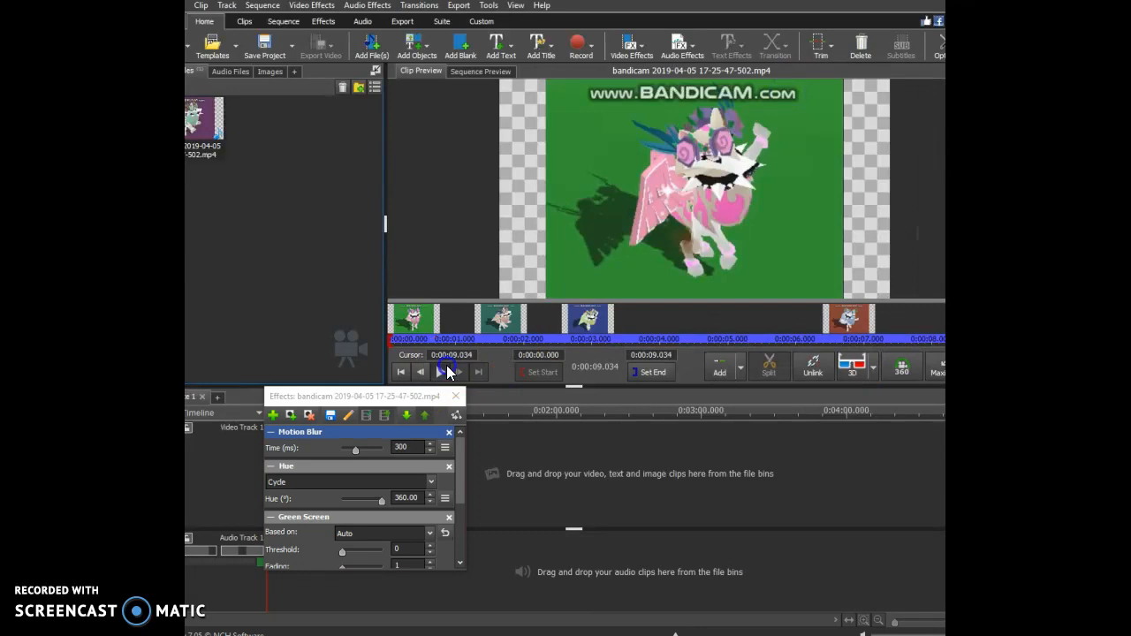
pyautogui.click(440, 372)
# Raise the Motion Blur time to 800 ms while the clip plays.
pyautogui.click(406, 447)
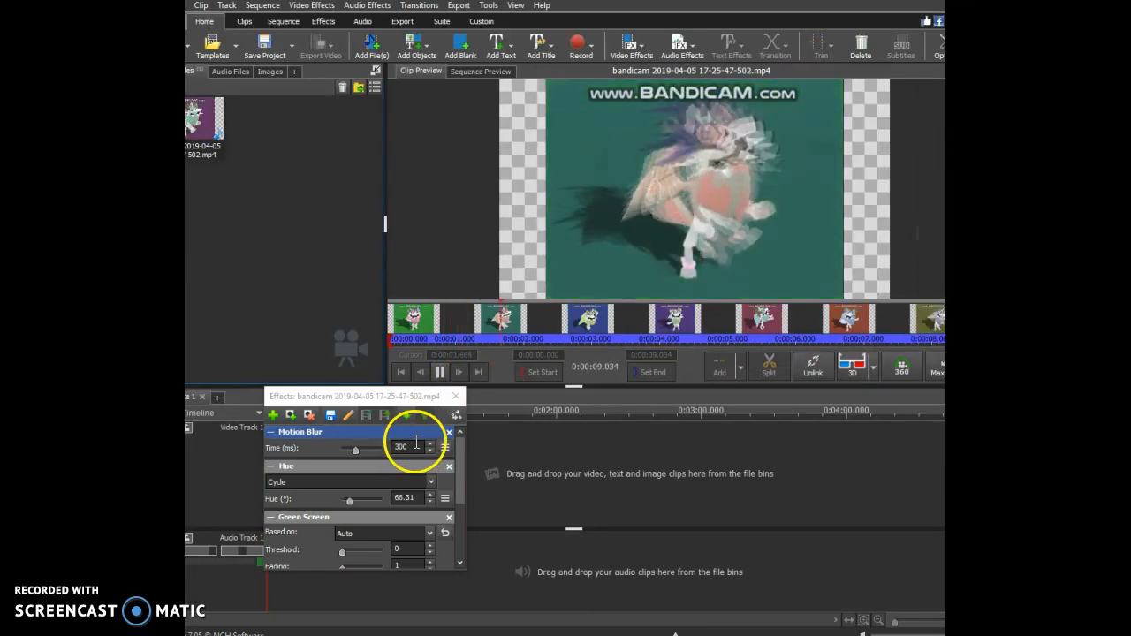
pyautogui.press('Return')
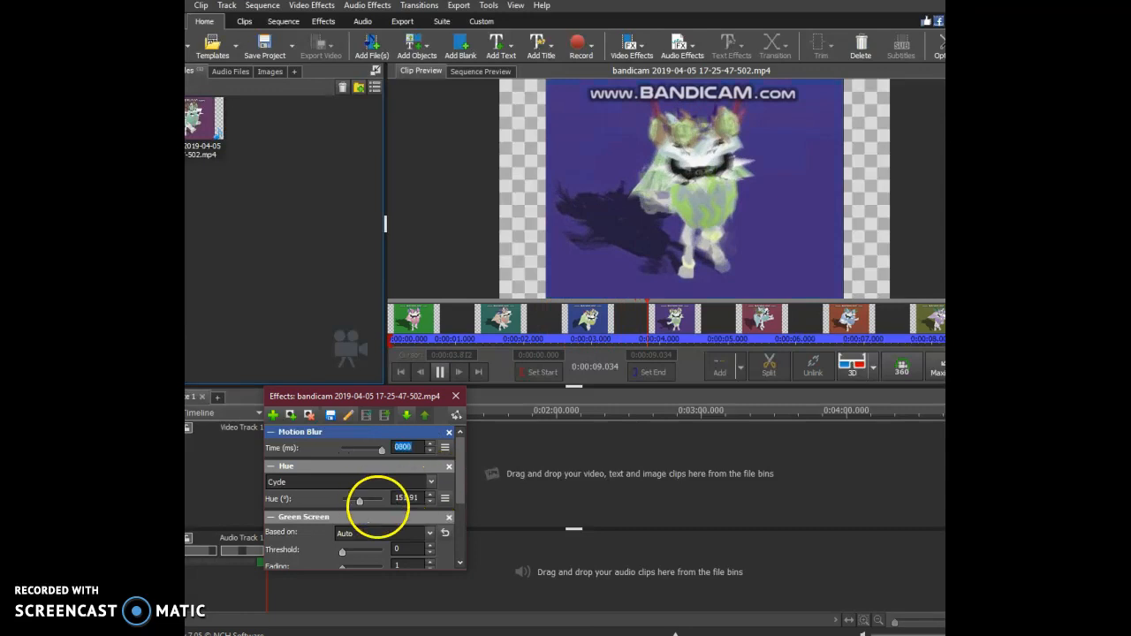
pyautogui.press('BackSpace')
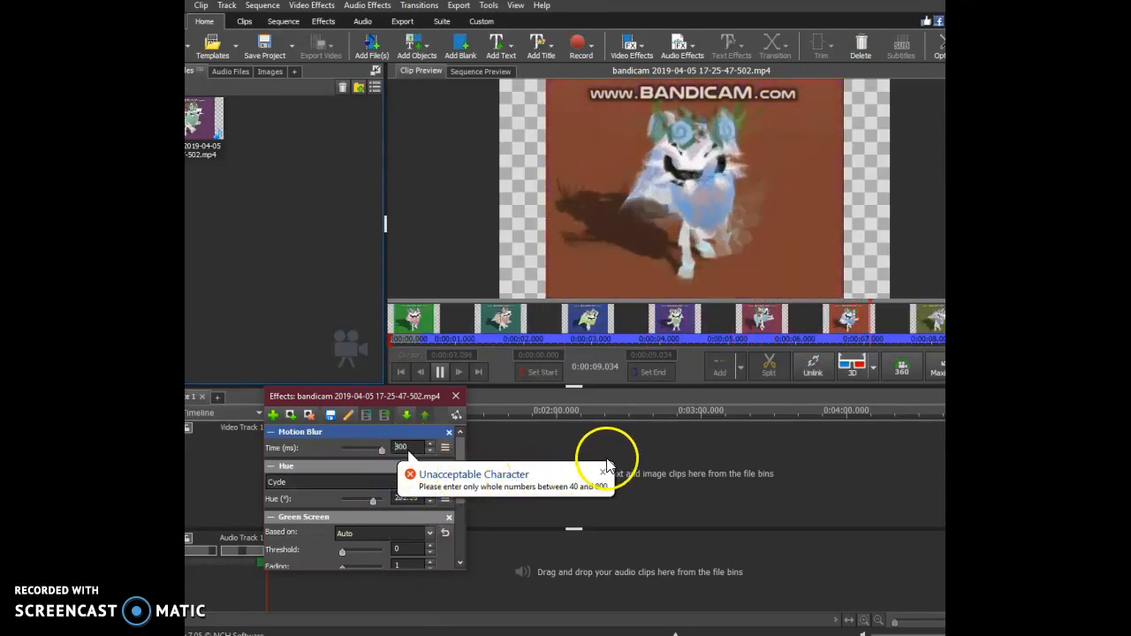
pyautogui.click(604, 472)
# Replace the Motion Blur time, trying entries of 2040 ms and 800 ms.
pyautogui.moveTo(411, 448); pyautogui.dragTo(388, 458)
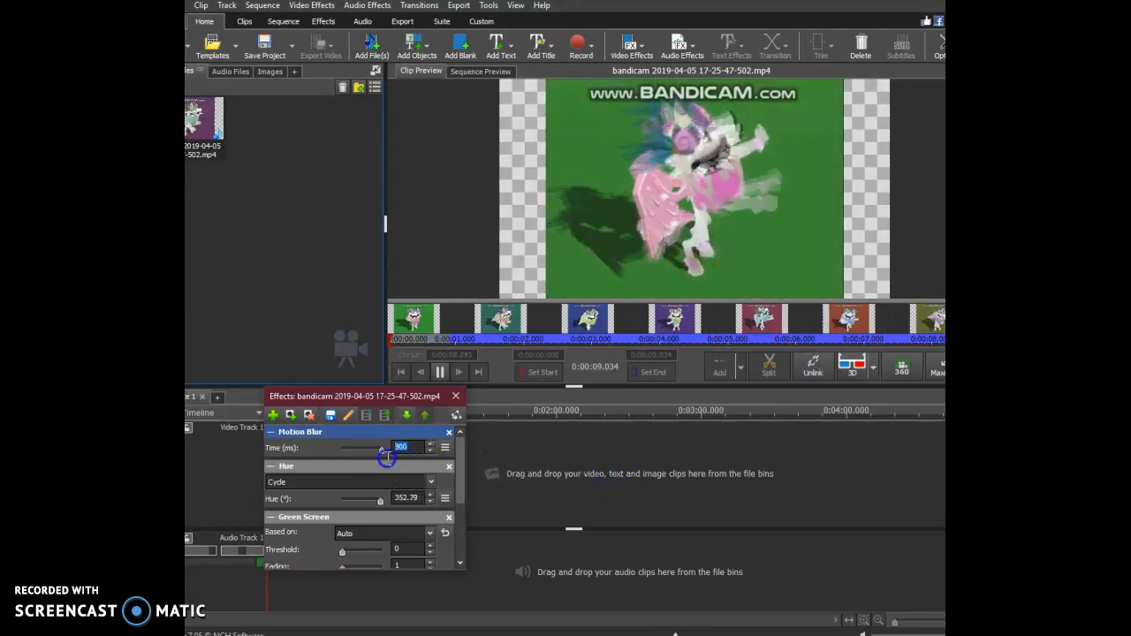
pyautogui.press('BackSpace')
pyautogui.press('BackSpace')
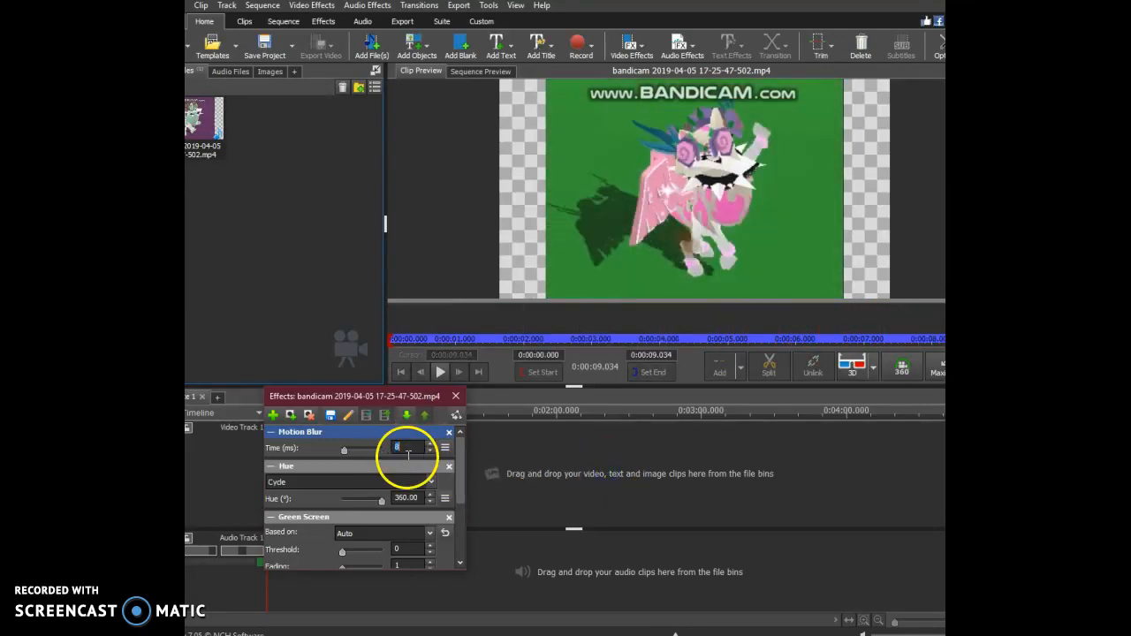
pyautogui.write('2040')
pyautogui.press('Return')
pyautogui.write('800')
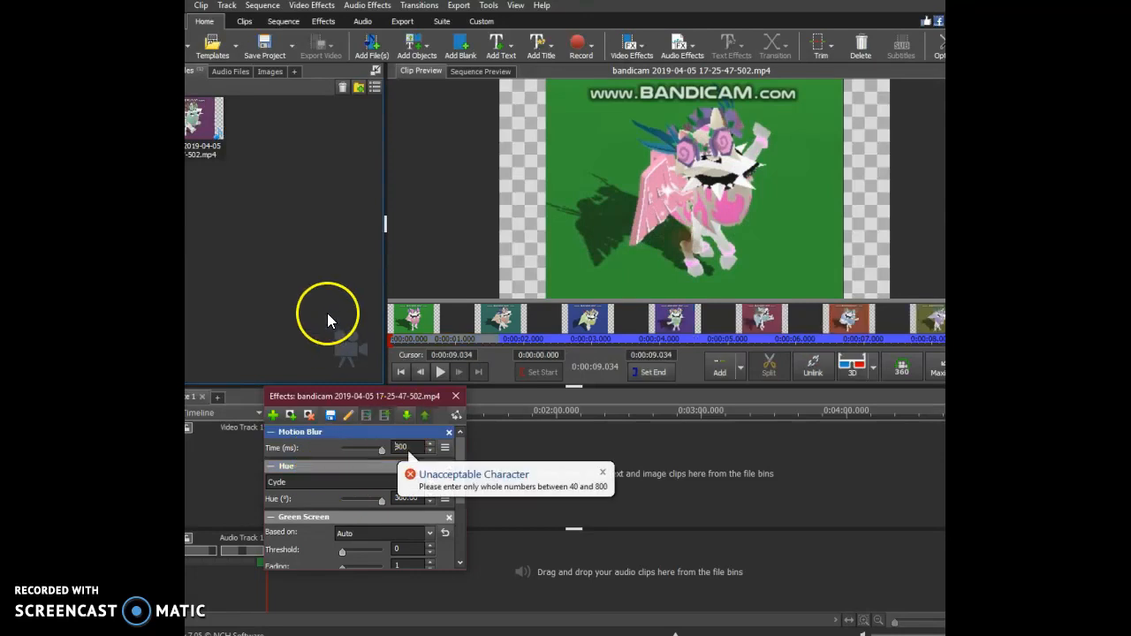
# Set the Motion Blur time to 40 ms and play the clip preview.
pyautogui.click(411, 448)
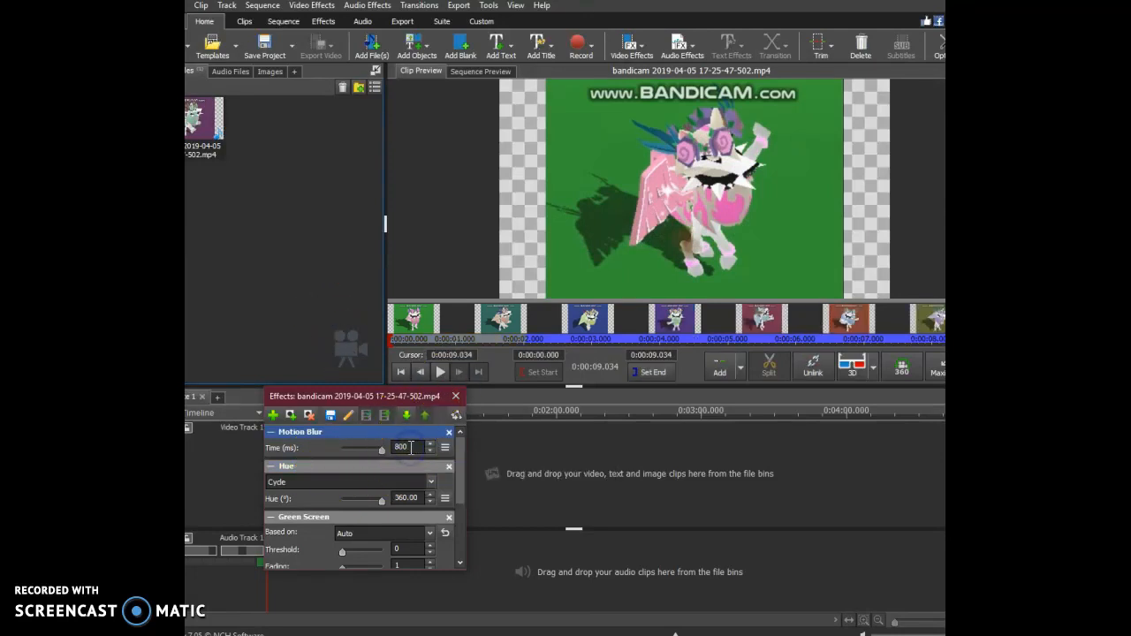
pyautogui.press('BackSpace')
pyautogui.press('BackSpace')
pyautogui.press('Return')
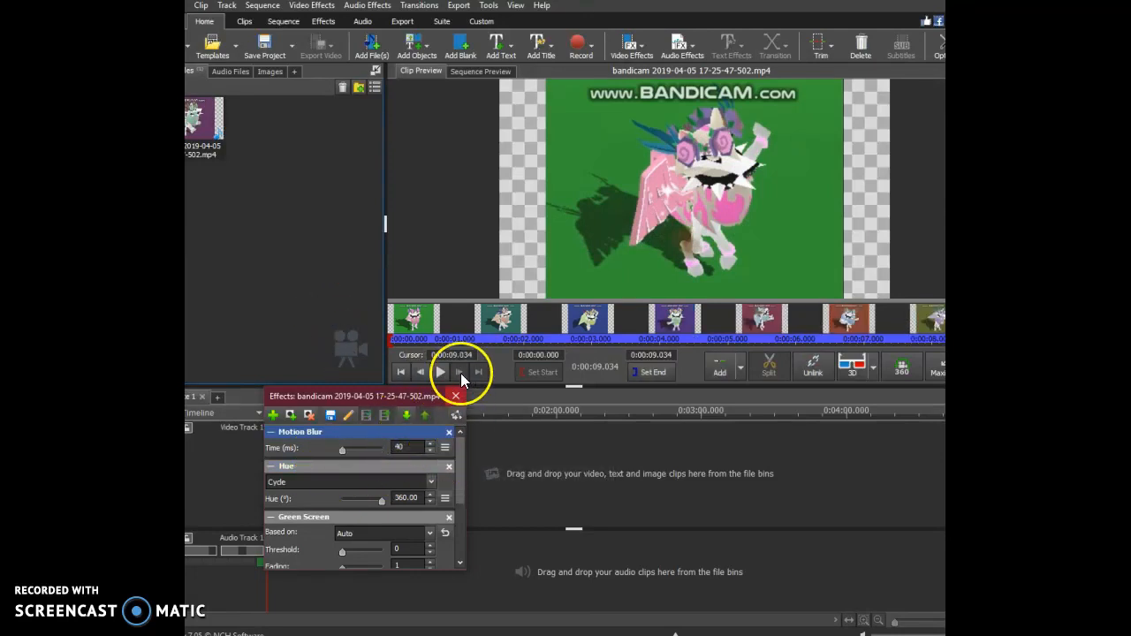
pyautogui.click(440, 372)
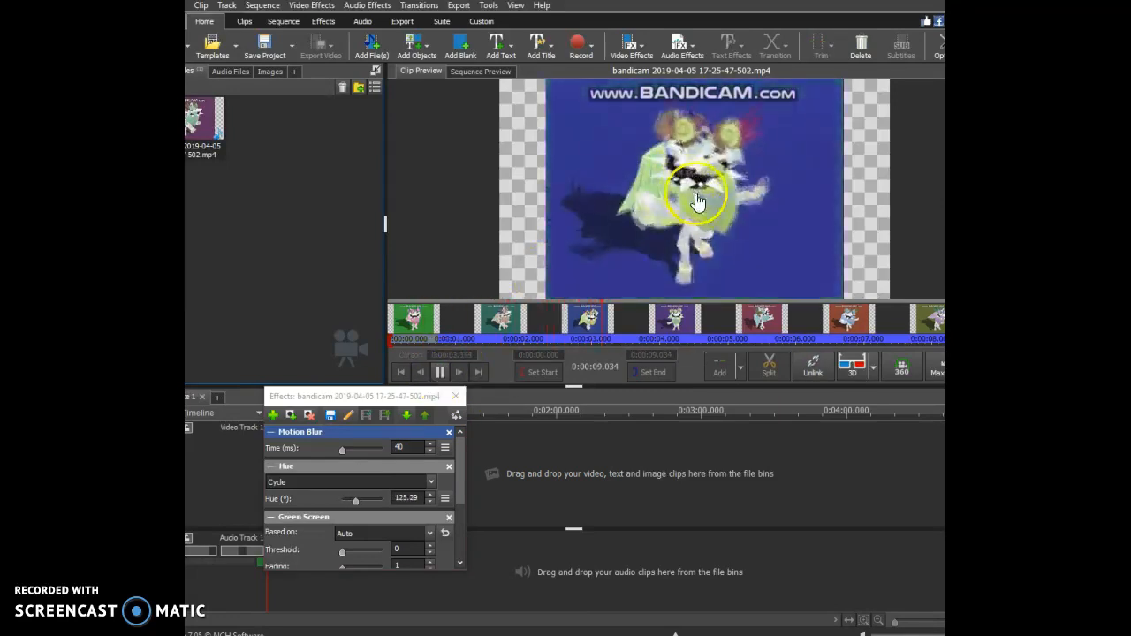
# Re-enter 40 ms as the Motion Blur time.
pyautogui.click(403, 447)
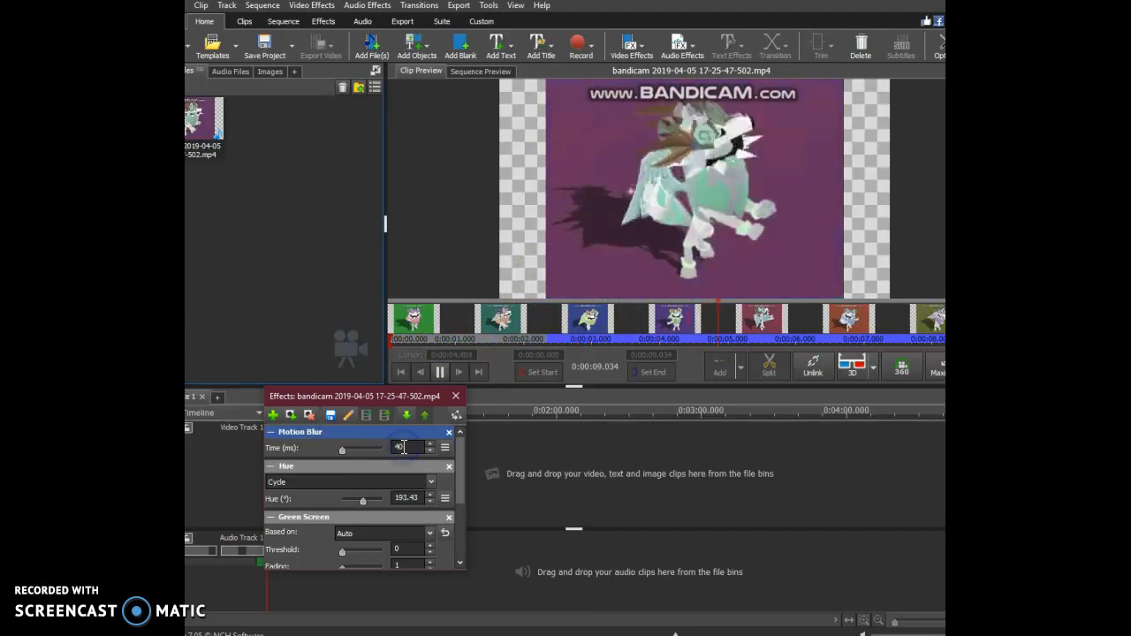
pyautogui.doubleClick(423, 450)
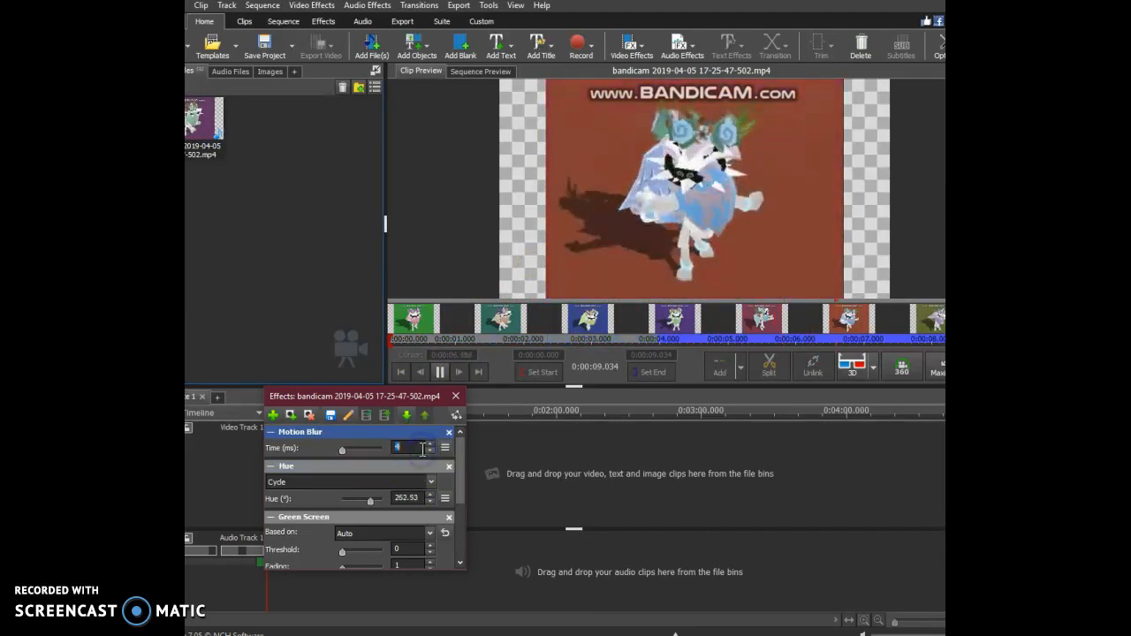
pyautogui.write('40')
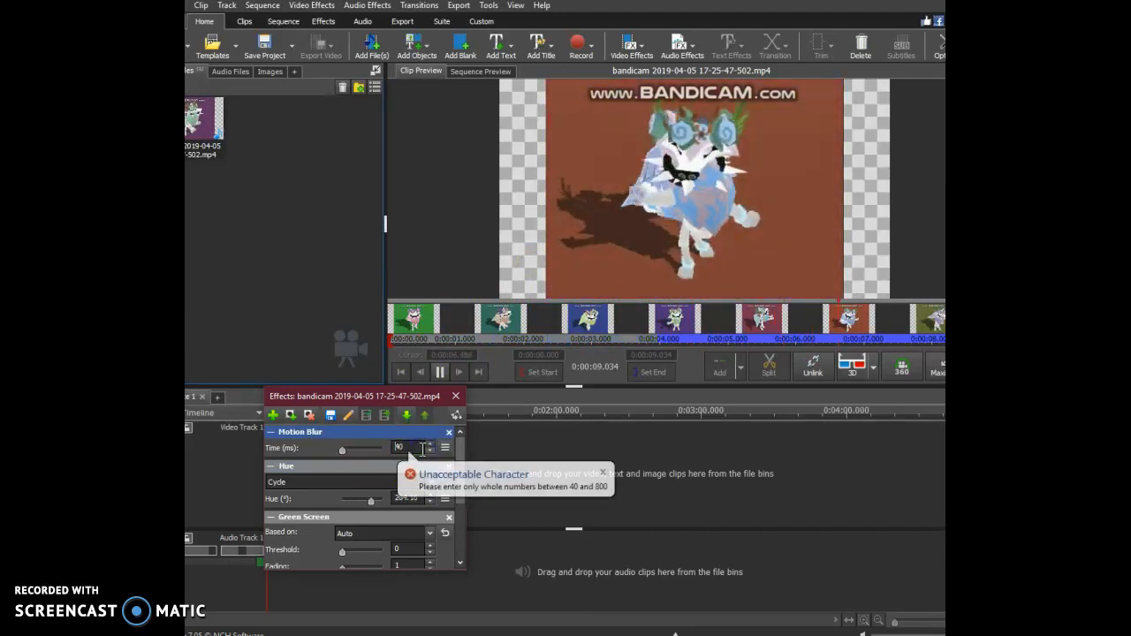
pyautogui.press('Return')
pyautogui.click(422, 450)
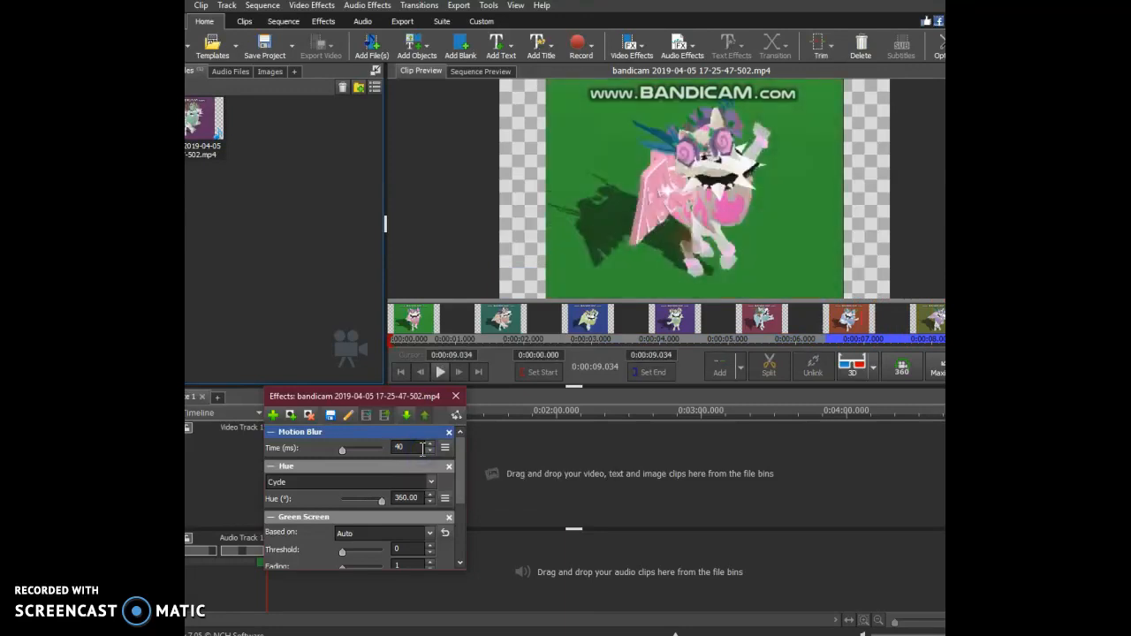
pyautogui.press('Return')
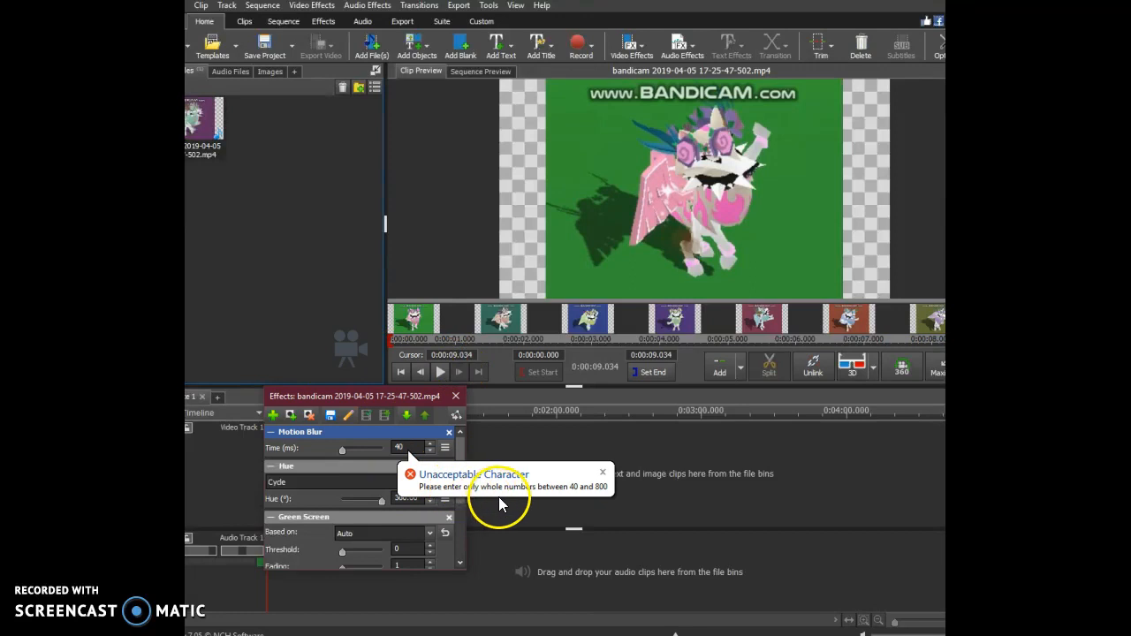
# Try to clear the Motion Blur time value and replay the clip preview.
pyautogui.click(412, 448)
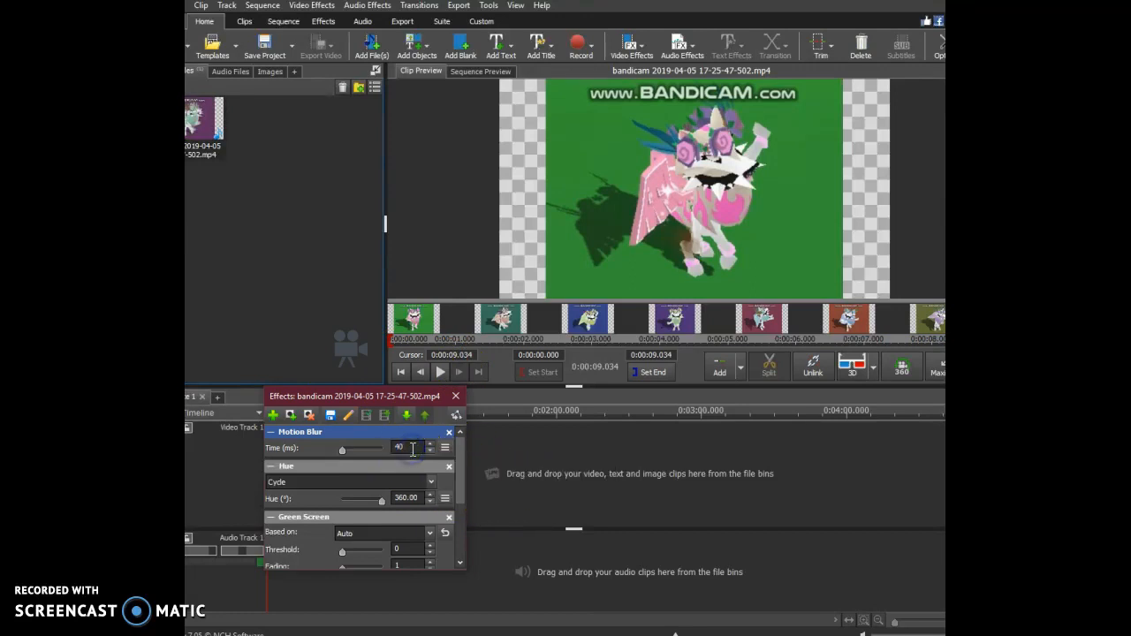
pyautogui.press('BackSpace')
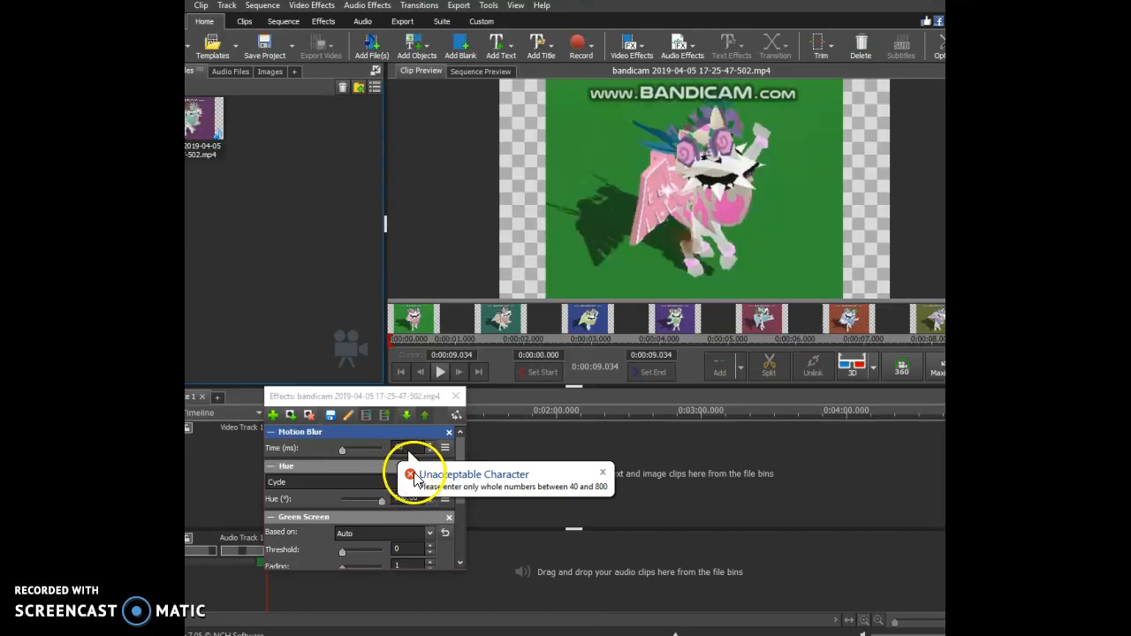
pyautogui.click(412, 477)
pyautogui.press('BackSpace')
pyautogui.press('BackSpace')
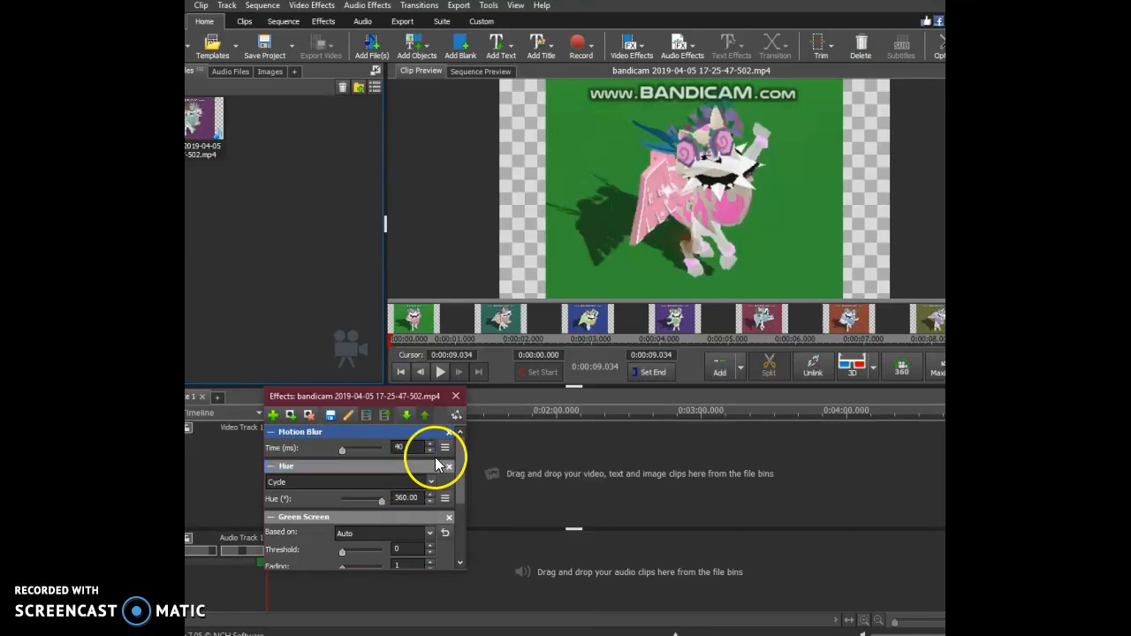
pyautogui.click(435, 373)
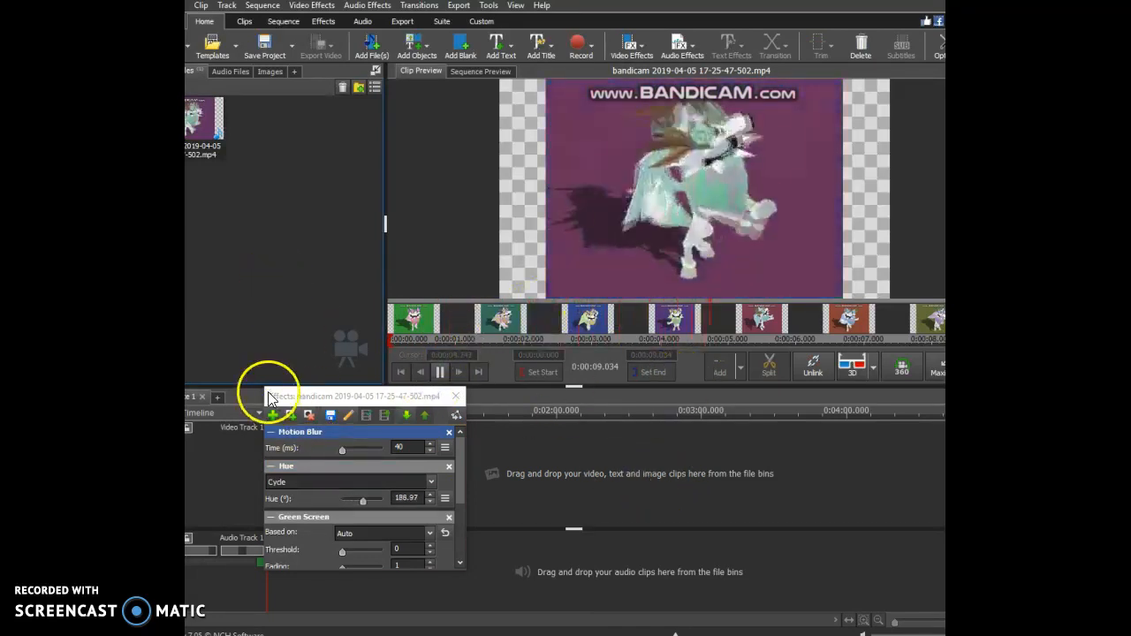
# Try a Scale effect on the clip, enlarging it to a 1.37 ratio, and remove the effect.
pyautogui.click(272, 415)
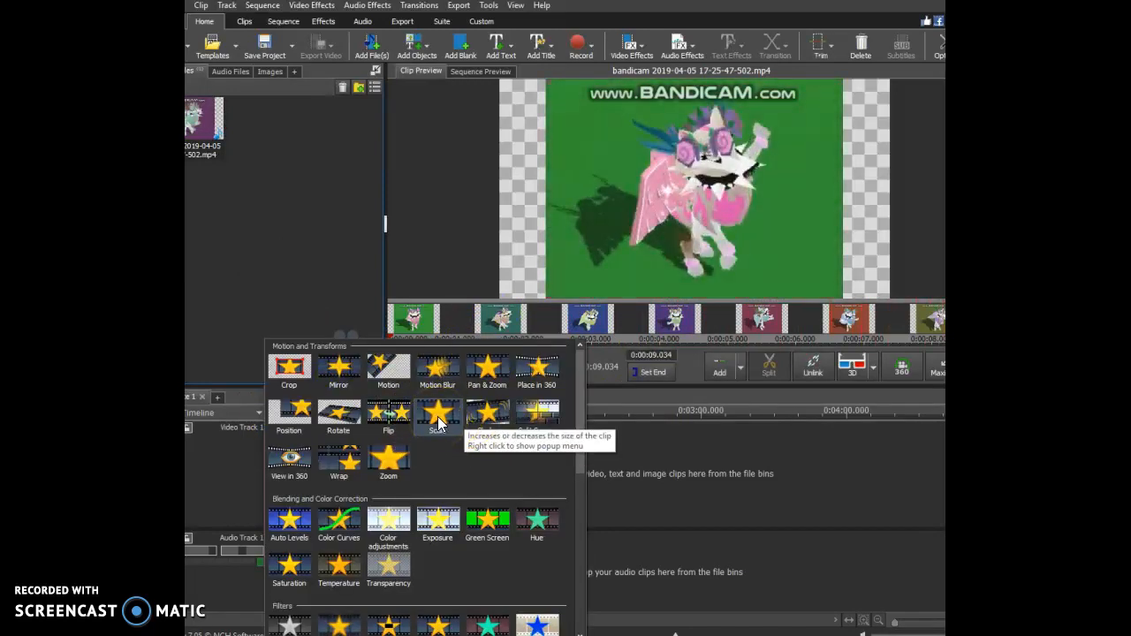
pyautogui.click(438, 415)
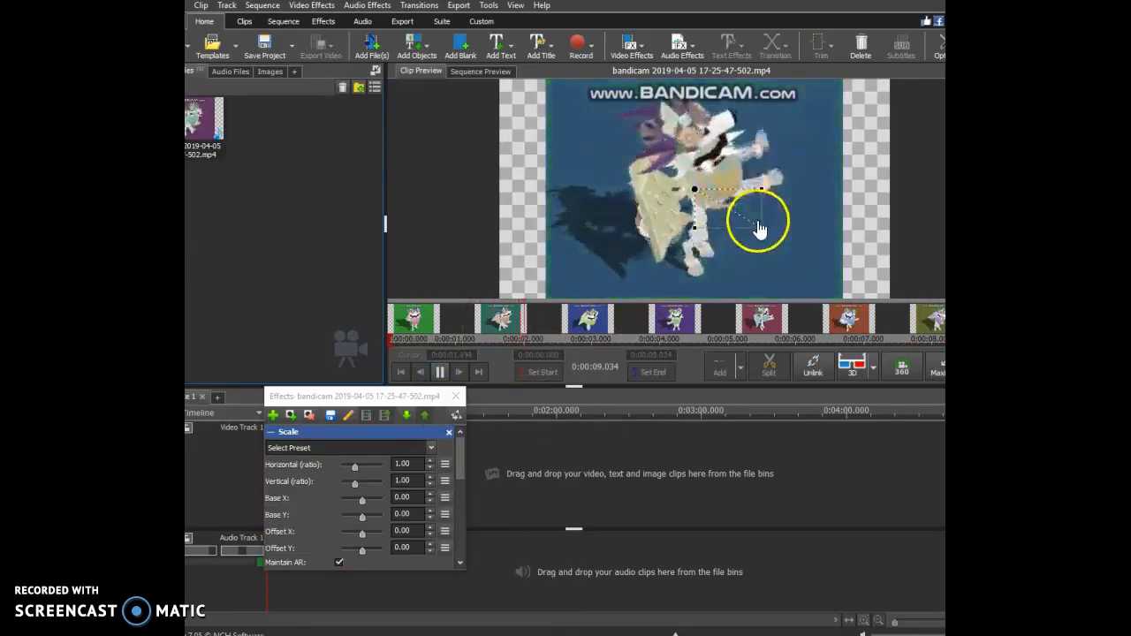
pyautogui.moveTo(760, 231); pyautogui.dragTo(801, 242)
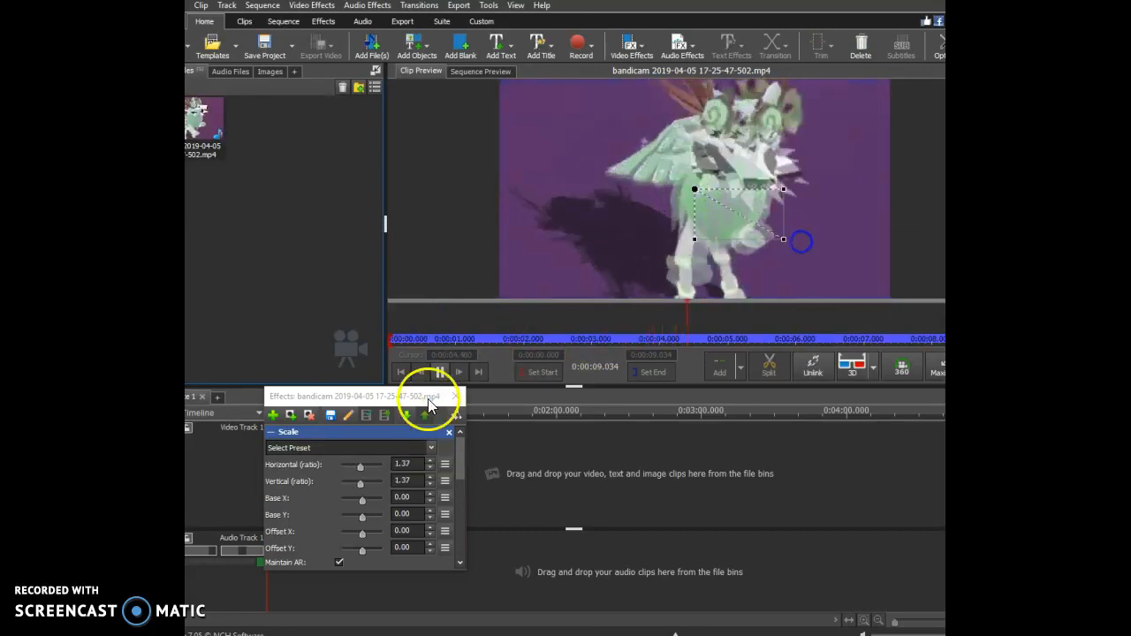
pyautogui.click(448, 433)
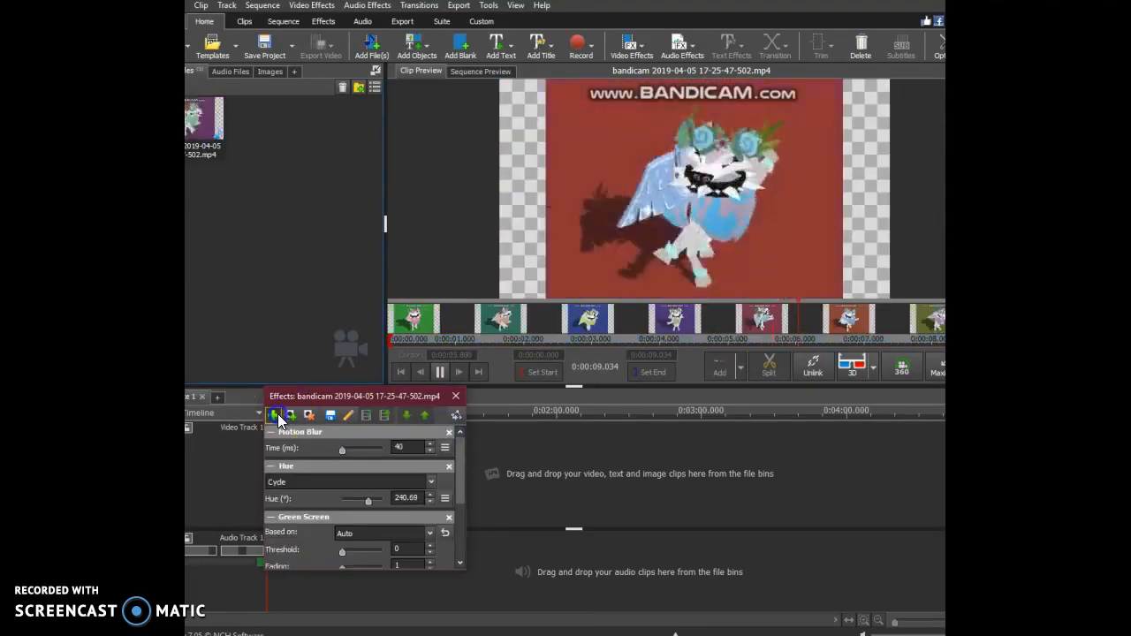
# Try a Shake effect on the clip, preview it with playback, and remove it.
pyautogui.click(277, 414)
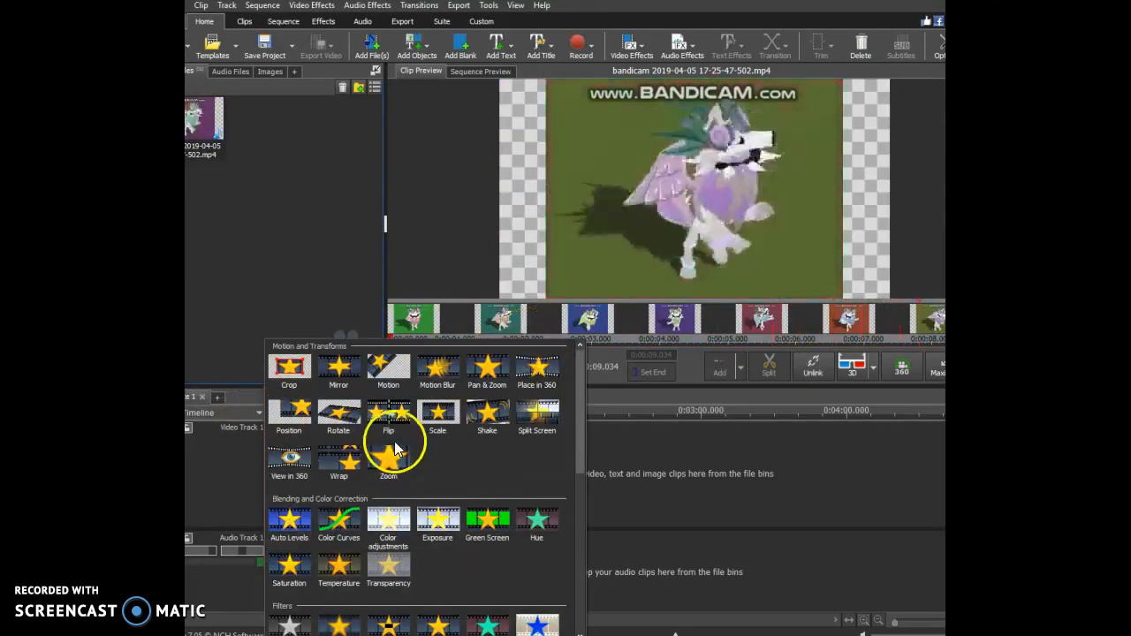
pyautogui.click(487, 412)
pyautogui.click(441, 375)
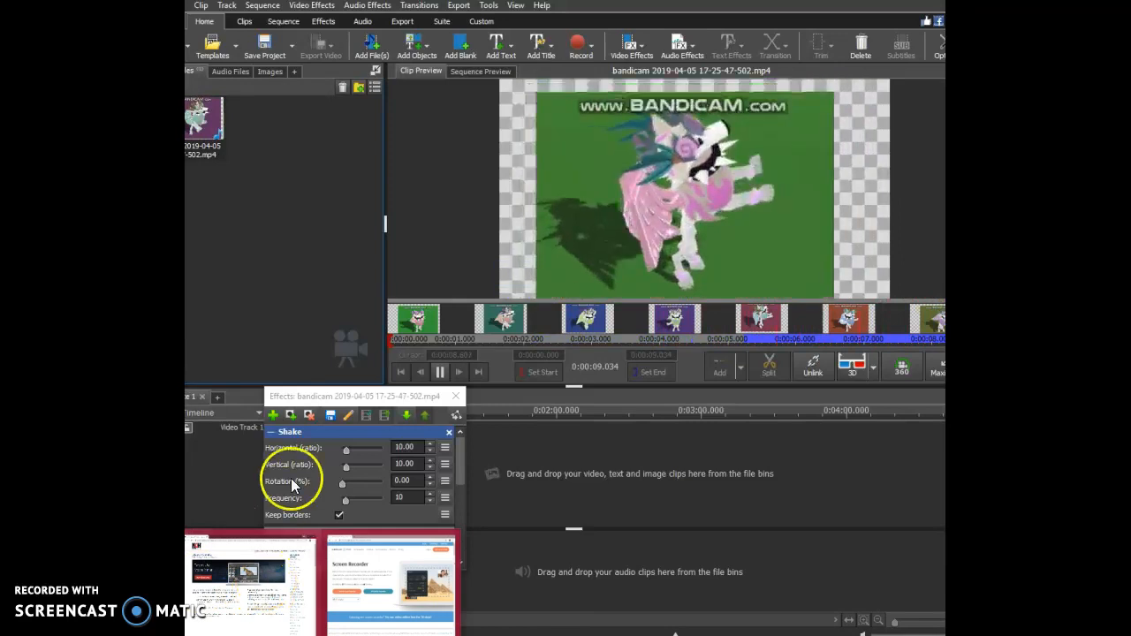
pyautogui.click(448, 432)
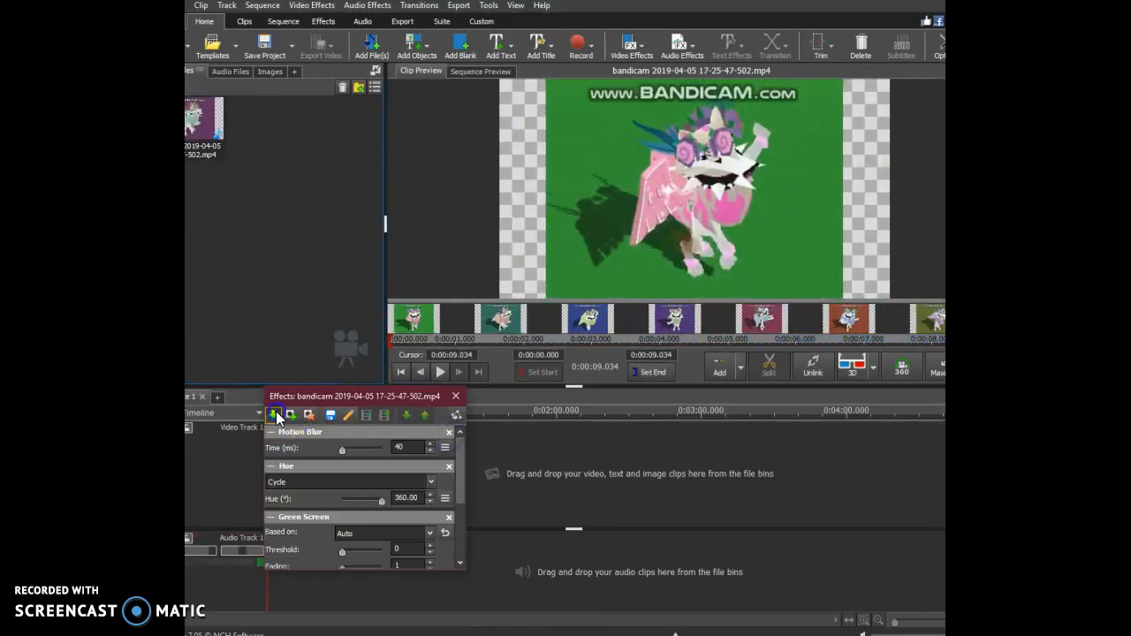
# Add a Shadow effect to the clip with its default settings and play the preview.
pyautogui.click(276, 414)
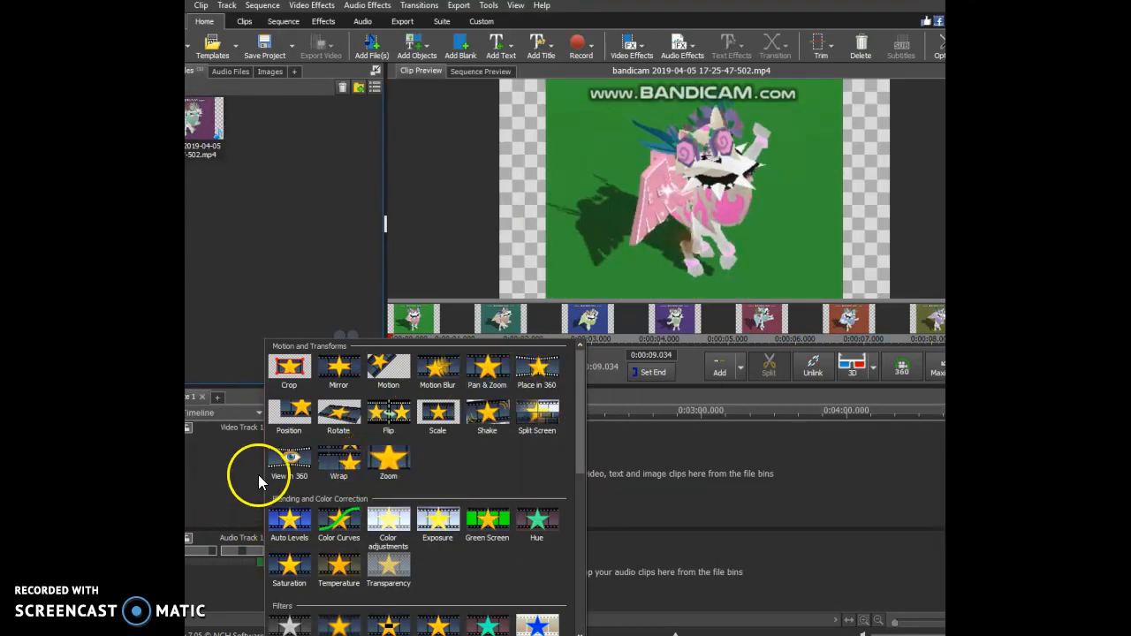
pyautogui.scroll(-1, 301, 512)
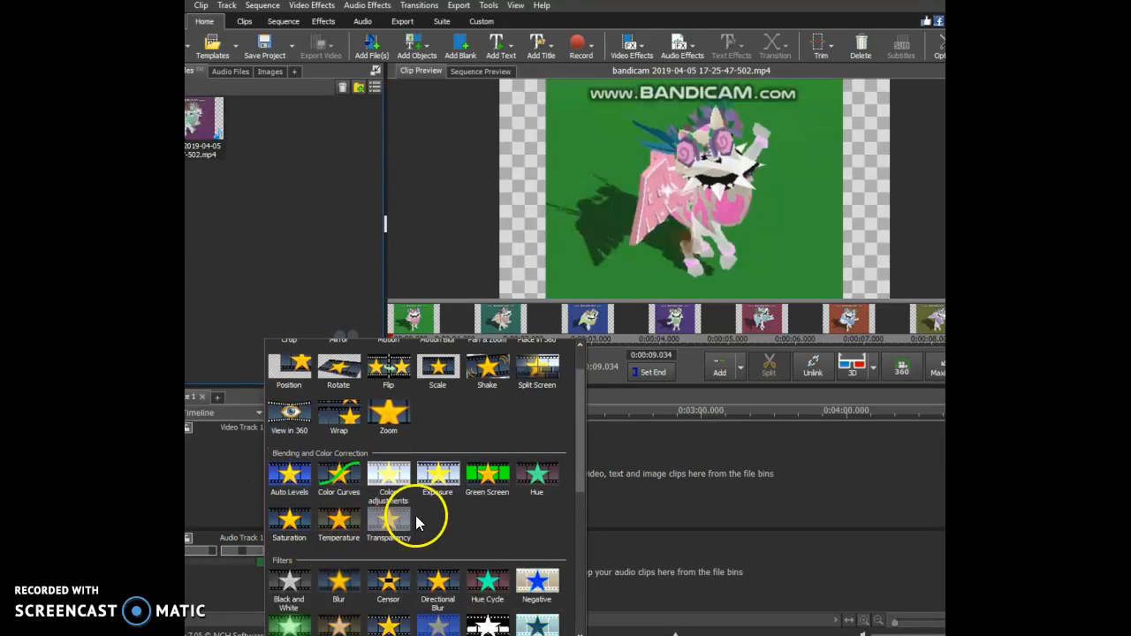
pyautogui.scroll(-1, 424, 530)
pyautogui.scroll(-4, 431, 539)
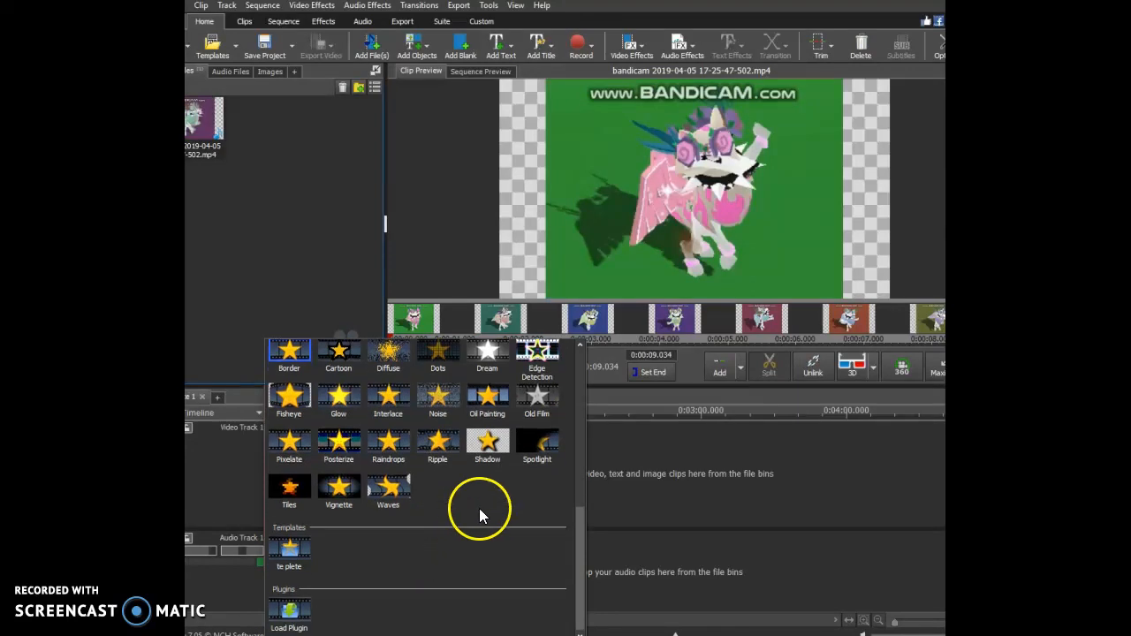
pyautogui.click(486, 442)
pyautogui.click(434, 374)
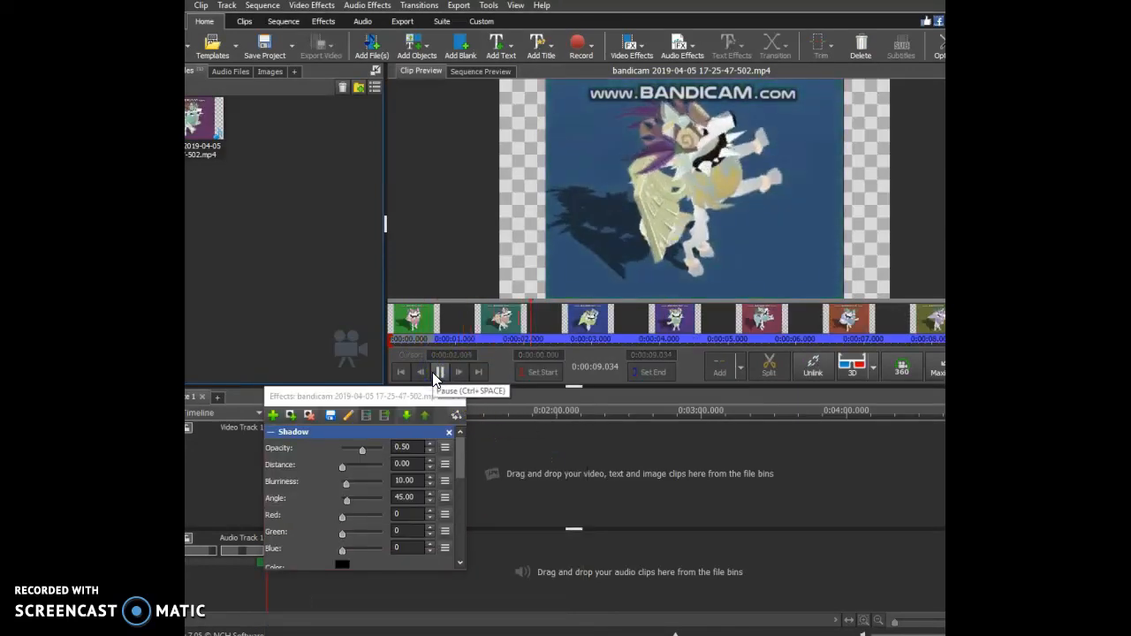
# Add a Vignette effect to the clip.
pyautogui.click(274, 416)
pyautogui.scroll(-3, 354, 530)
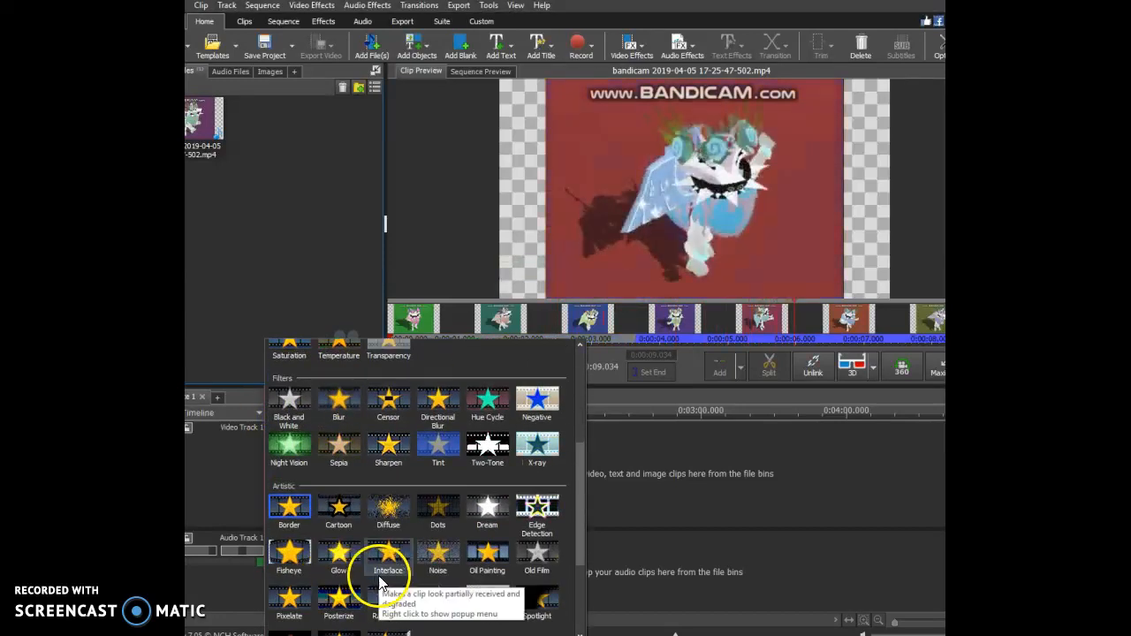
pyautogui.scroll(-2, 404, 521)
pyautogui.scroll(-1, 362, 512)
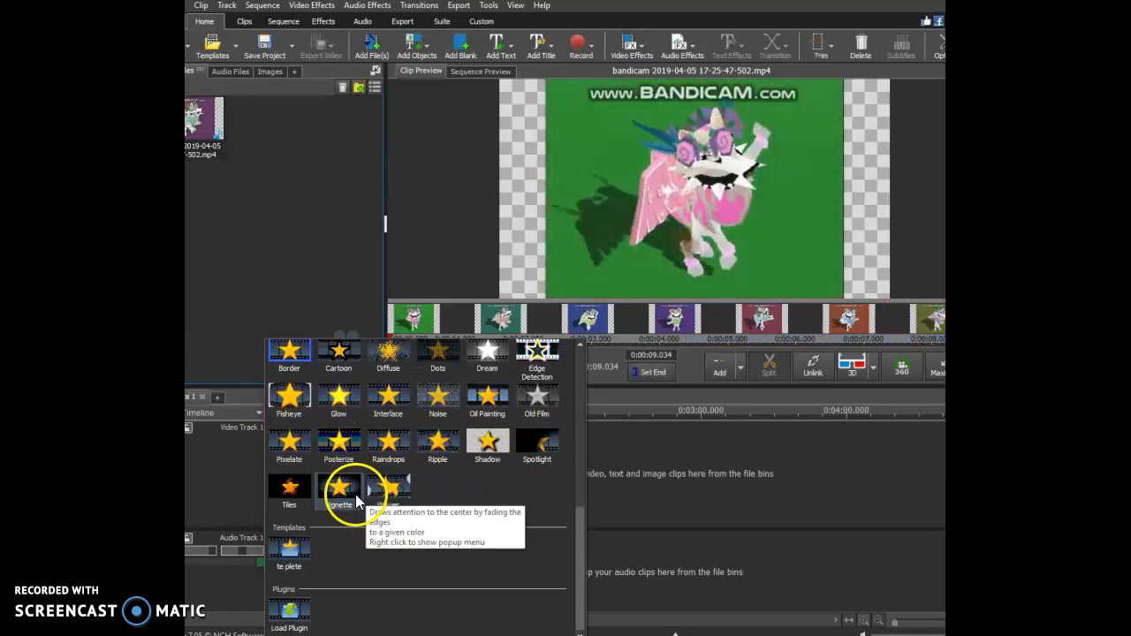
pyautogui.click(358, 493)
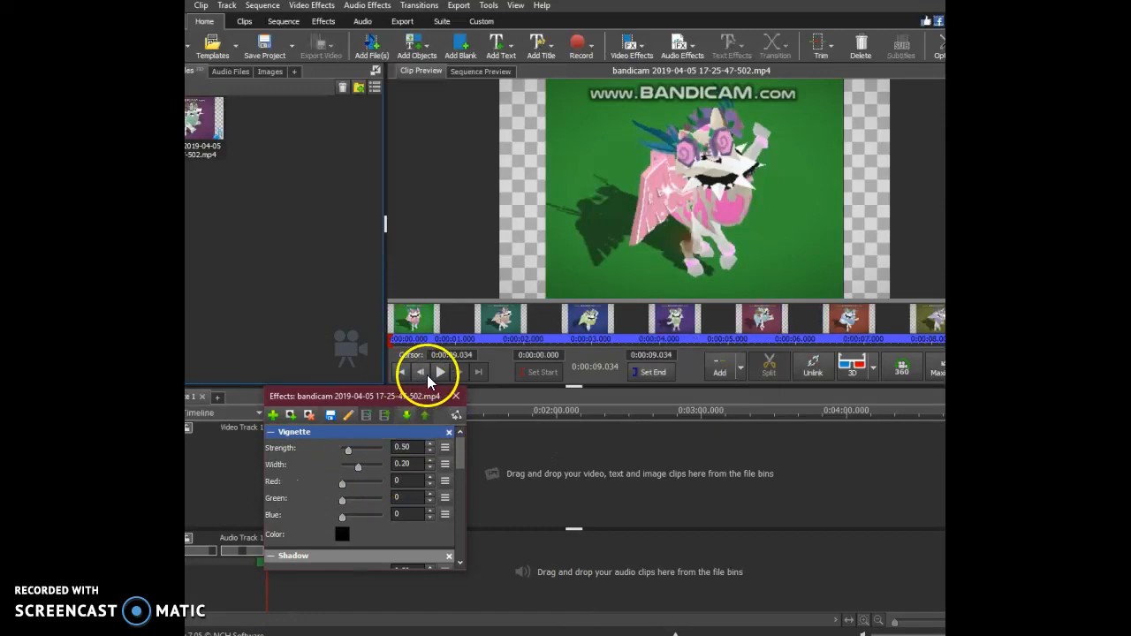
# Set the Vignette strength to 3.00, width to 0.49 and blue to 13, and play the clip preview.
pyautogui.click(350, 447)
pyautogui.moveTo(351, 451); pyautogui.dragTo(379, 471)
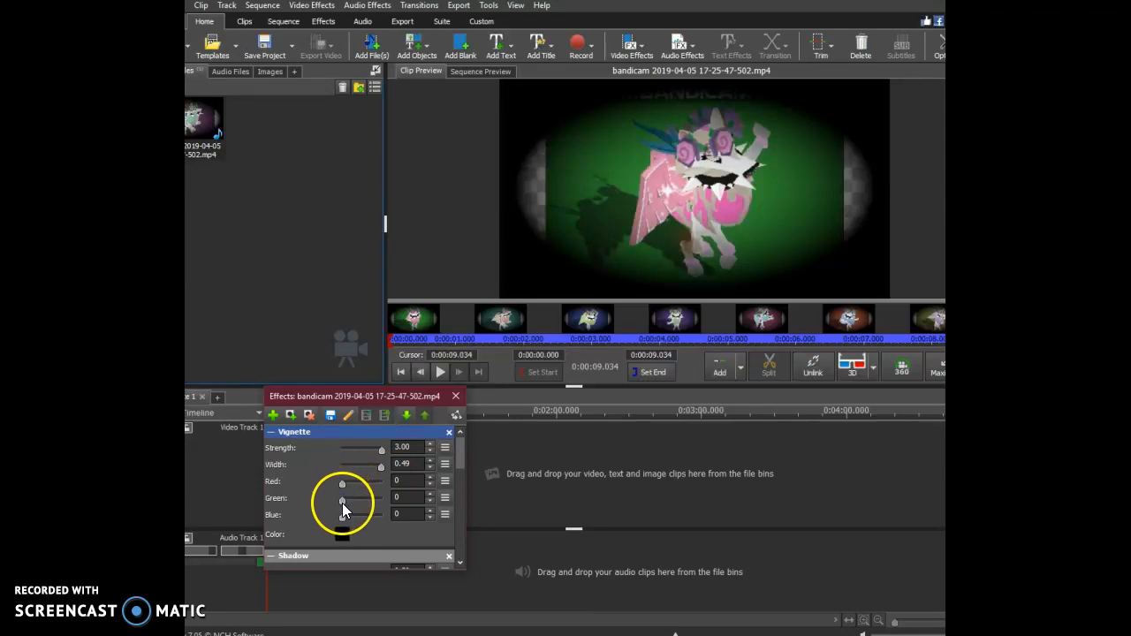
pyautogui.click(343, 501)
pyautogui.moveTo(345, 502); pyautogui.dragTo(345, 518)
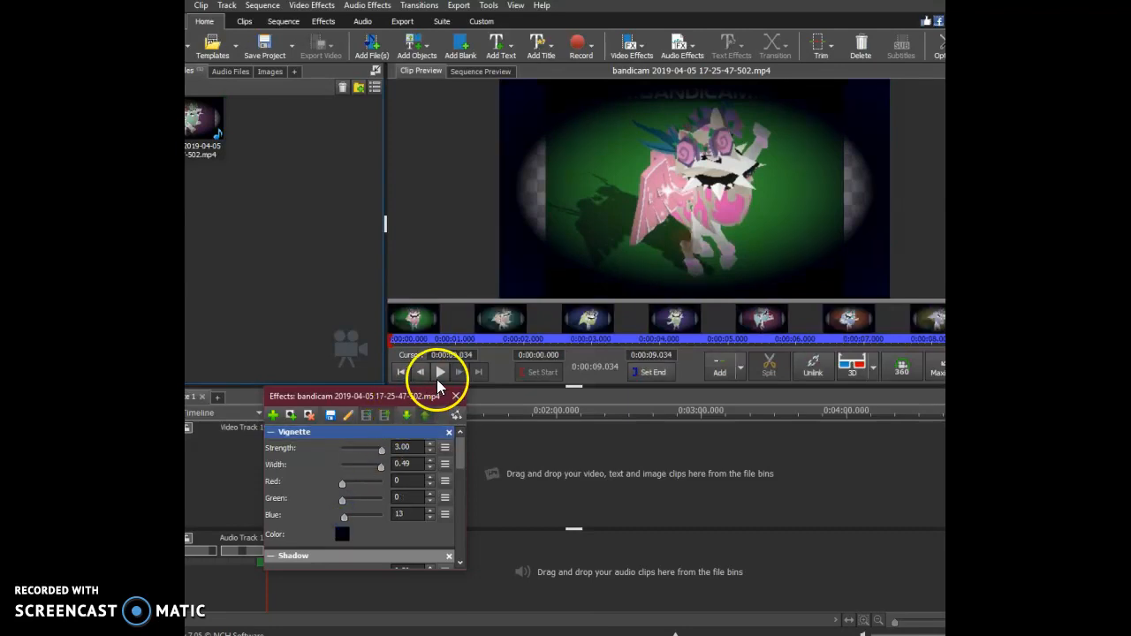
pyautogui.click(441, 372)
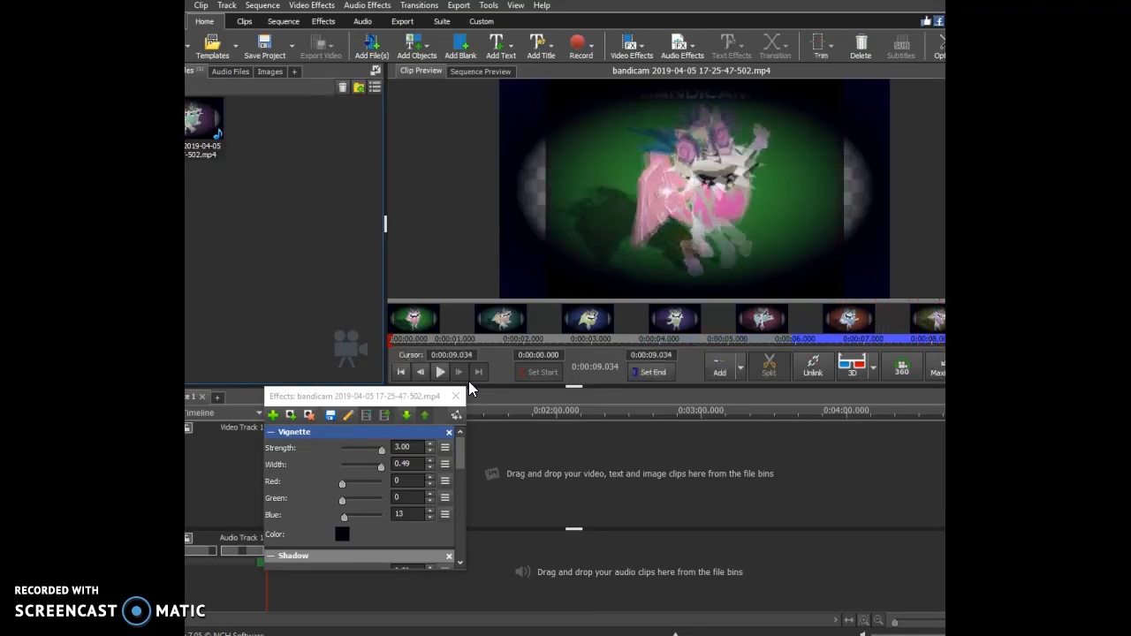
# Try the Shake effect on top of the Vignette, play the preview, and remove the Shake effect.
pyautogui.click(272, 415)
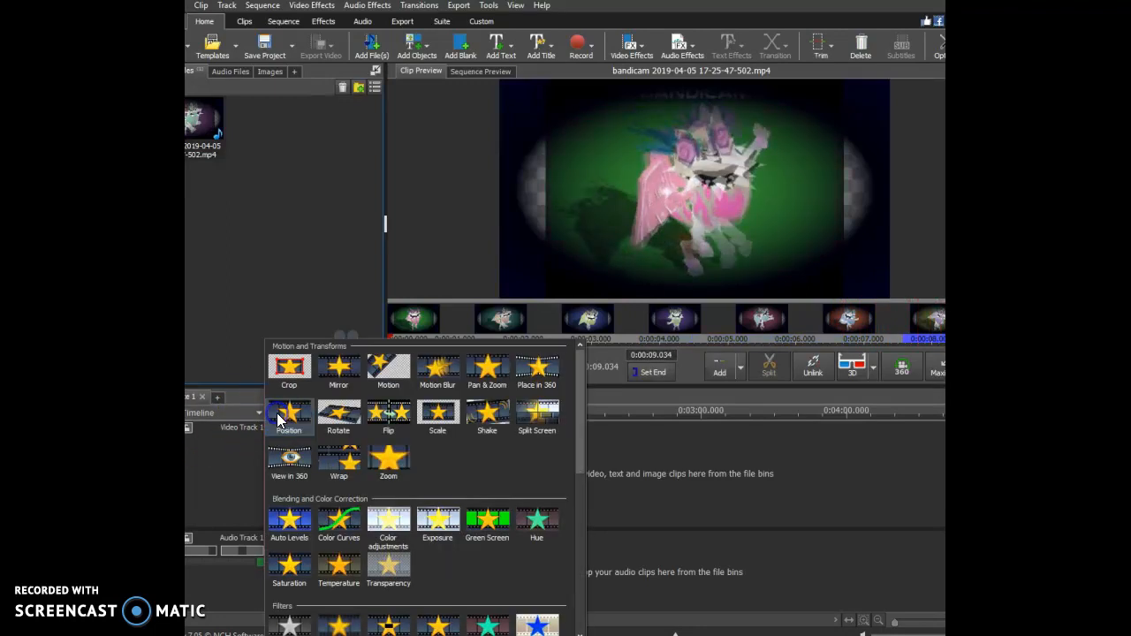
pyautogui.click(485, 430)
pyautogui.click(438, 371)
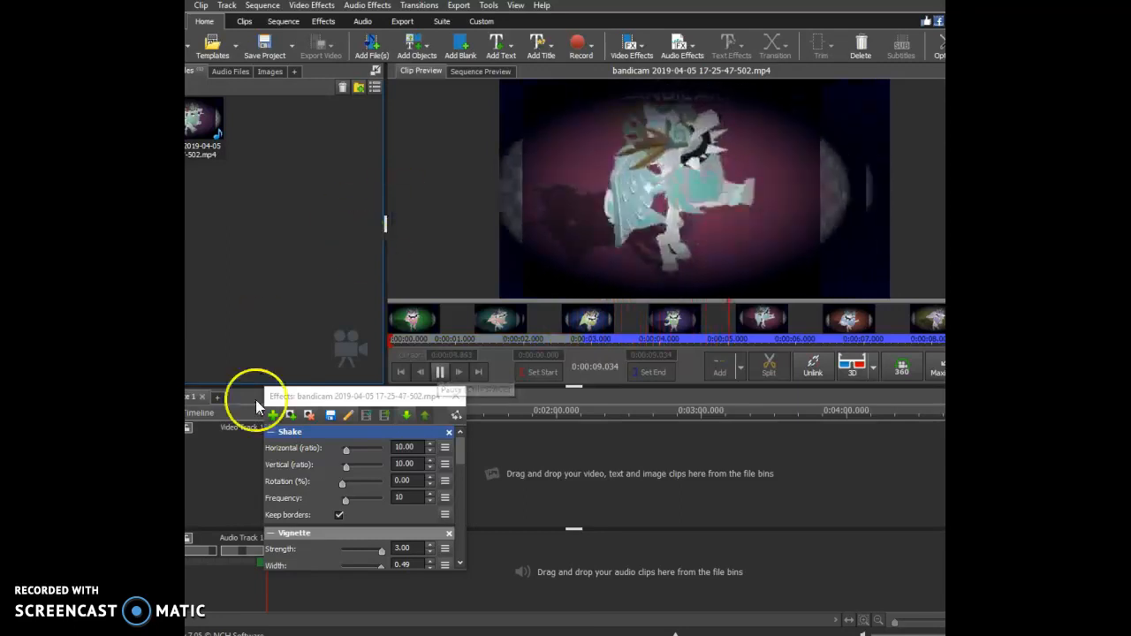
pyautogui.click(445, 437)
# Add a Waves effect to the clip with its speed set to -3.30 and play the preview.
pyautogui.click(272, 414)
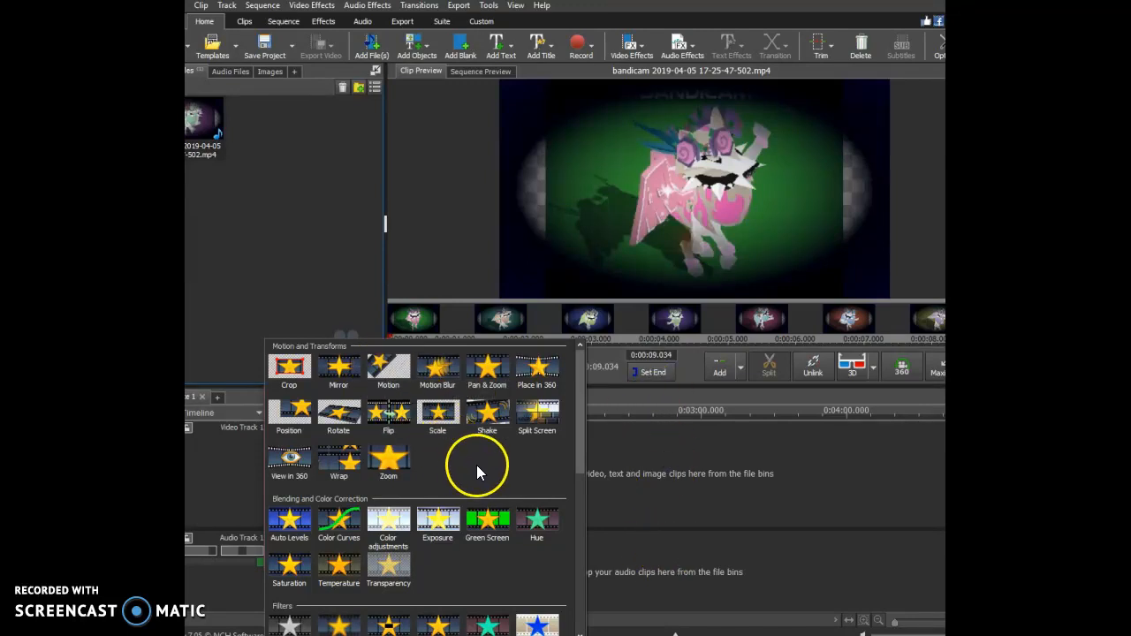
pyautogui.scroll(-4, 476, 465)
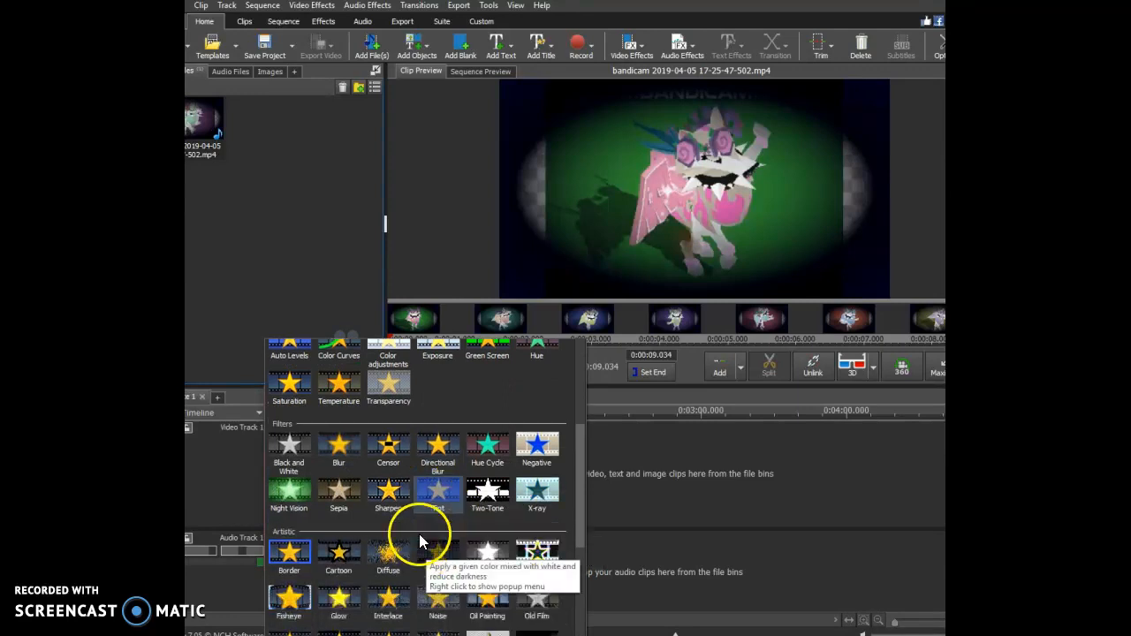
pyautogui.scroll(-2, 420, 541)
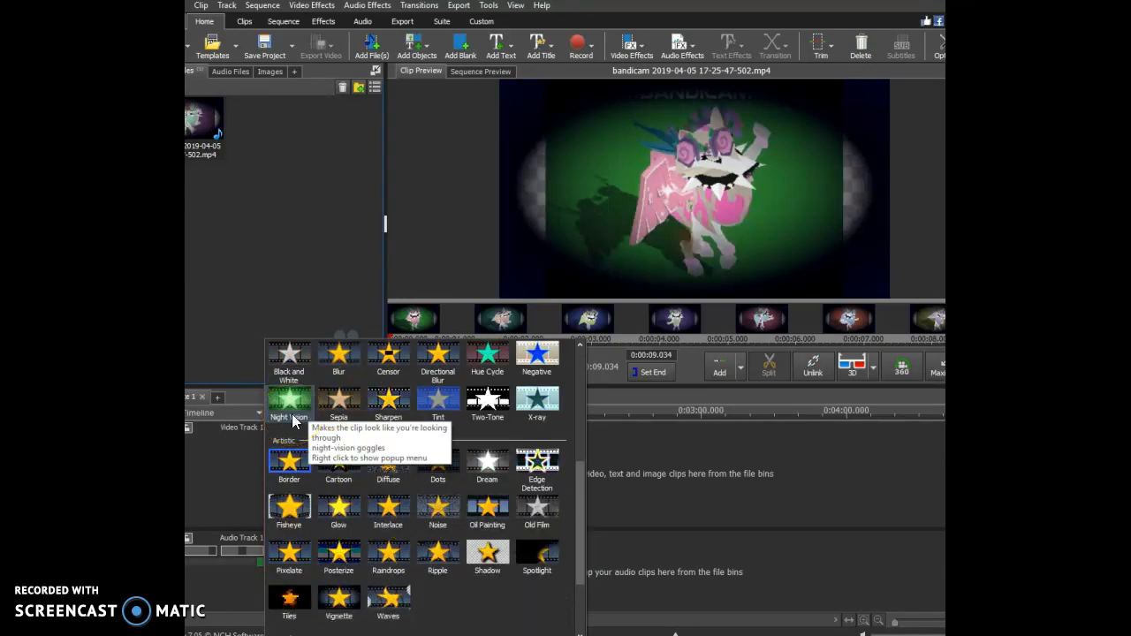
pyautogui.scroll(-2, 292, 543)
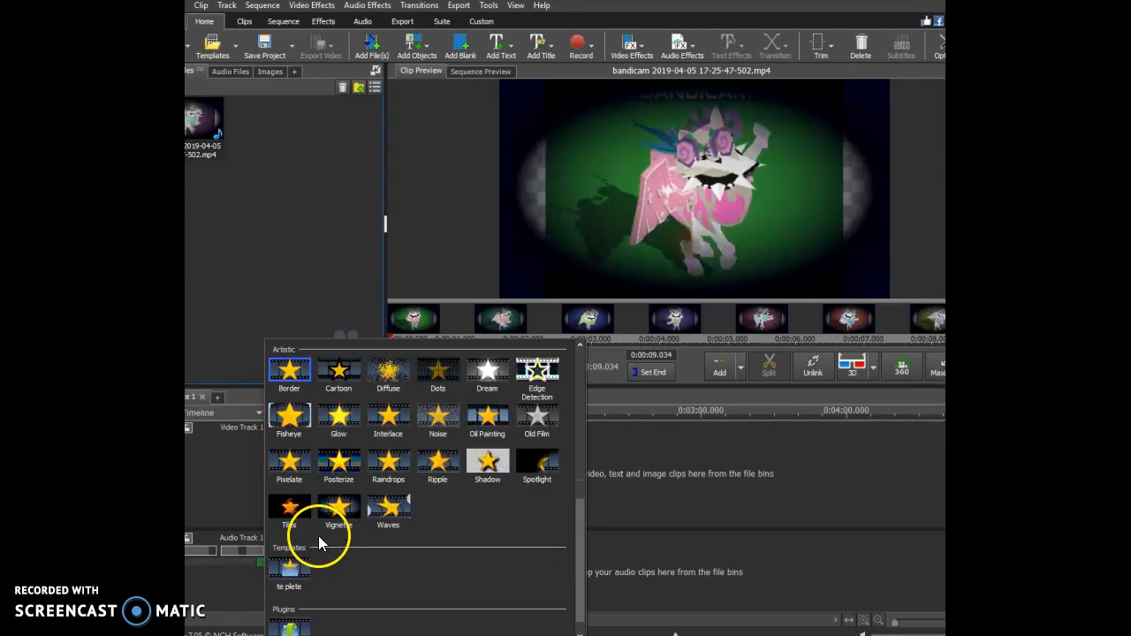
pyautogui.scroll(-1, 337, 541)
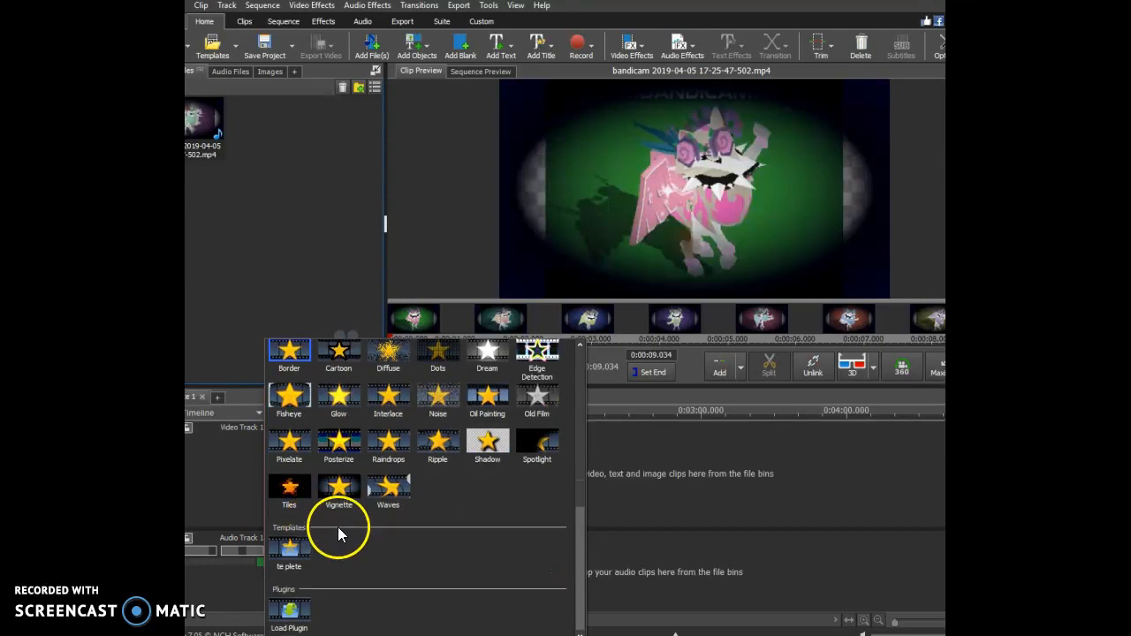
pyautogui.click(385, 488)
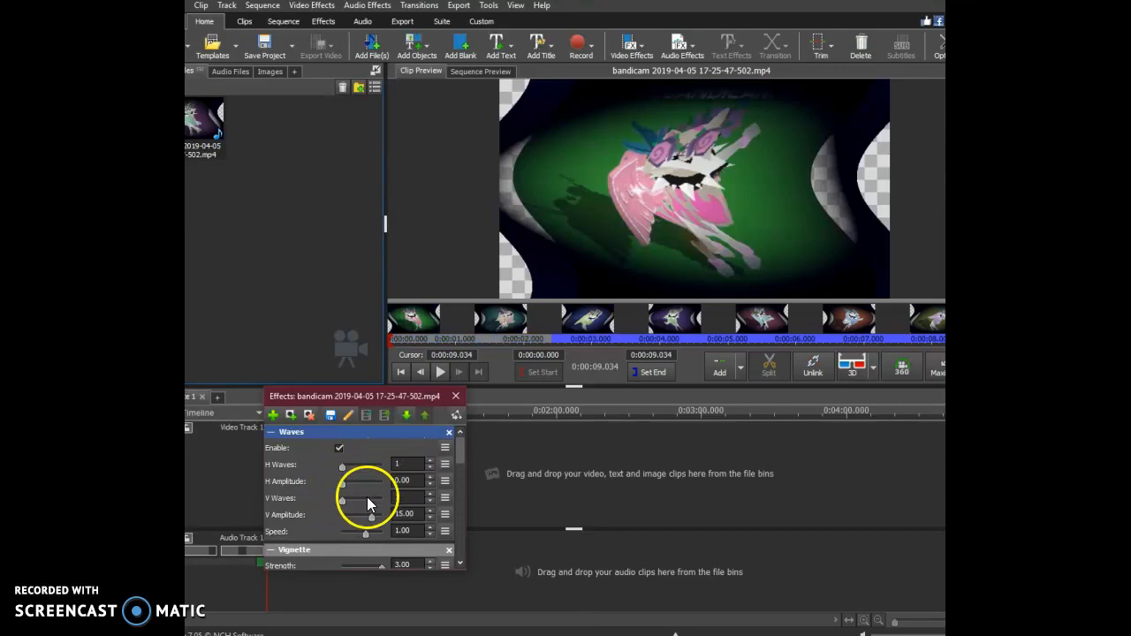
pyautogui.moveTo(367, 533); pyautogui.dragTo(351, 539)
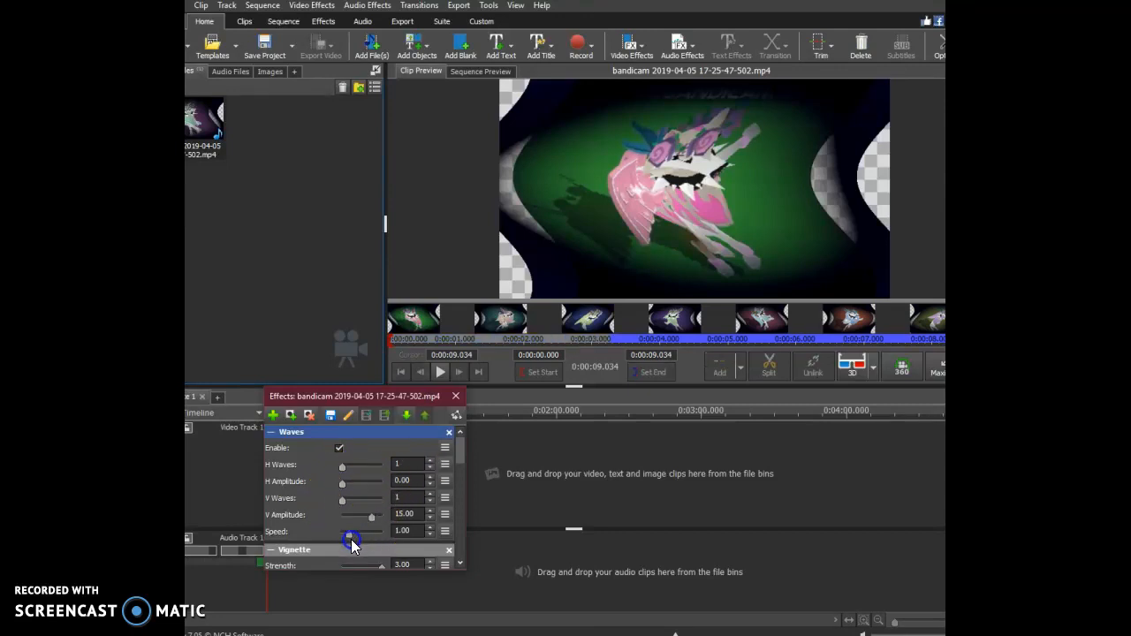
pyautogui.click(440, 372)
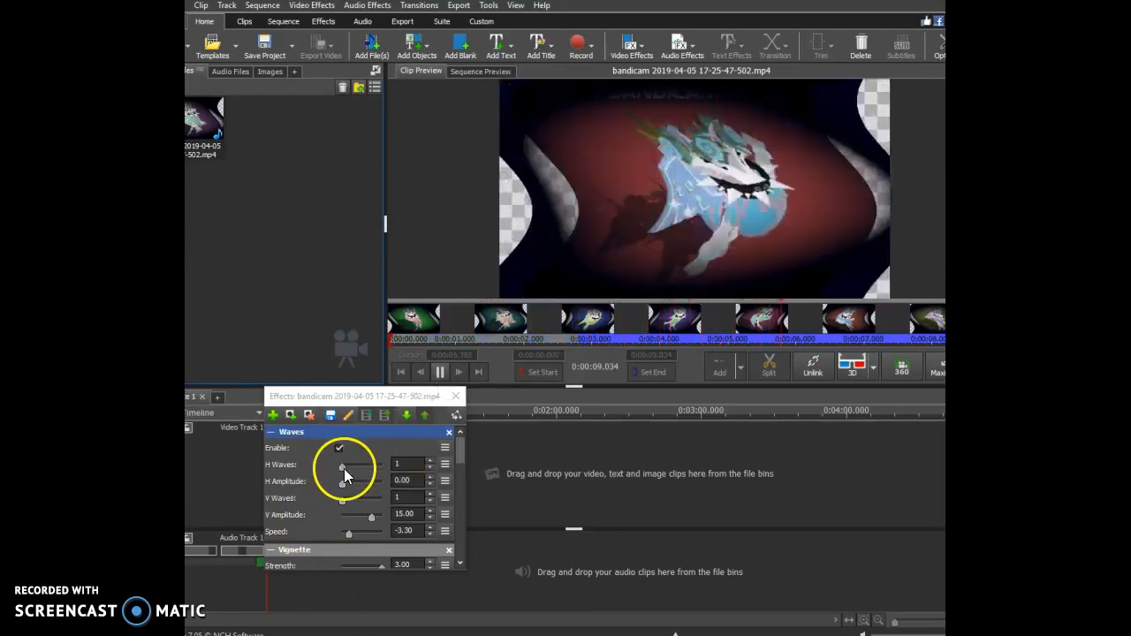
# Try H Waves values of 3, 10 and 6 in the Waves effect and return it to 1.
pyautogui.moveTo(344, 469); pyautogui.dragTo(354, 469)
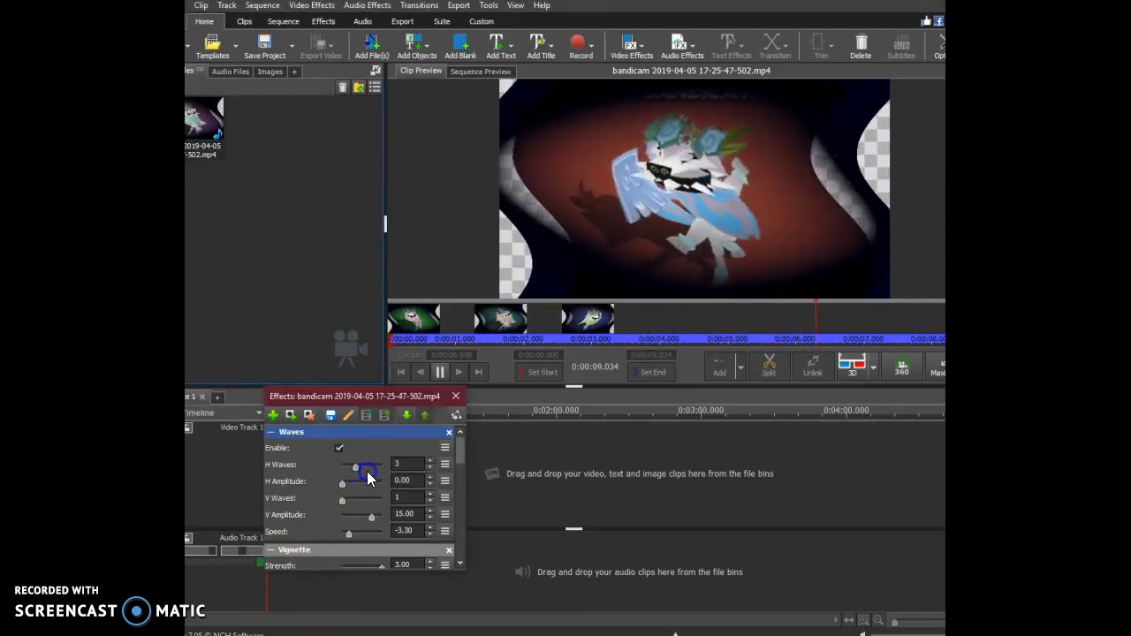
pyautogui.moveTo(385, 465); pyautogui.dragTo(386, 465)
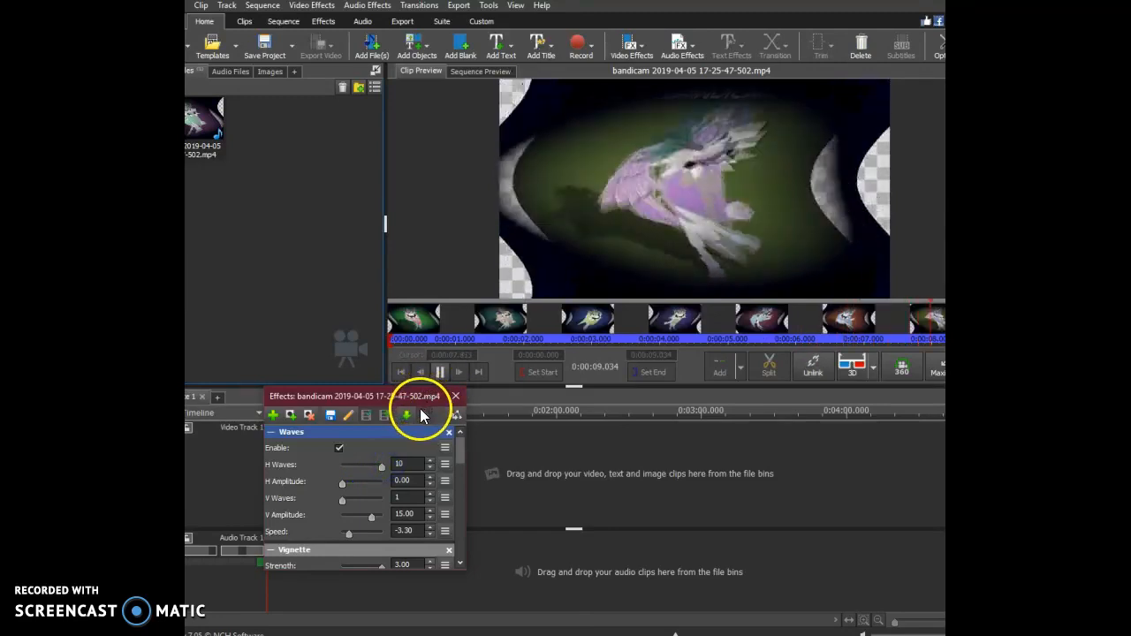
pyautogui.click(322, 473)
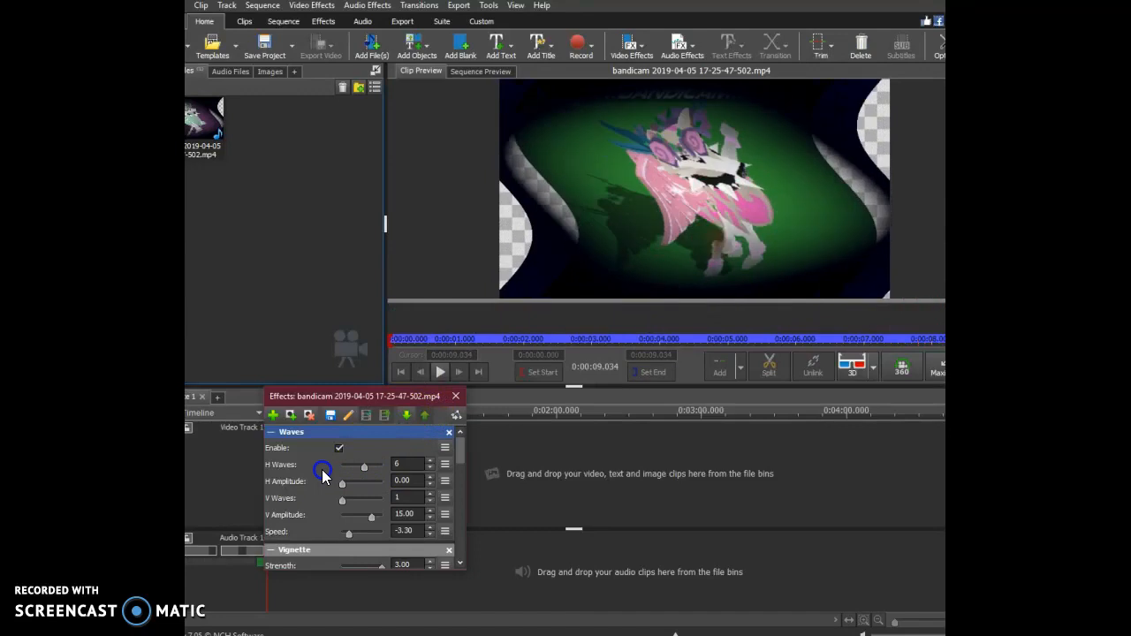
pyautogui.moveTo(357, 468)
pyautogui.mouseDown()
pyautogui.moveTo(346, 469)
pyautogui.moveTo(349, 495)
pyautogui.moveTo(337, 492)
pyautogui.moveTo(342, 467)
pyautogui.mouseUp()
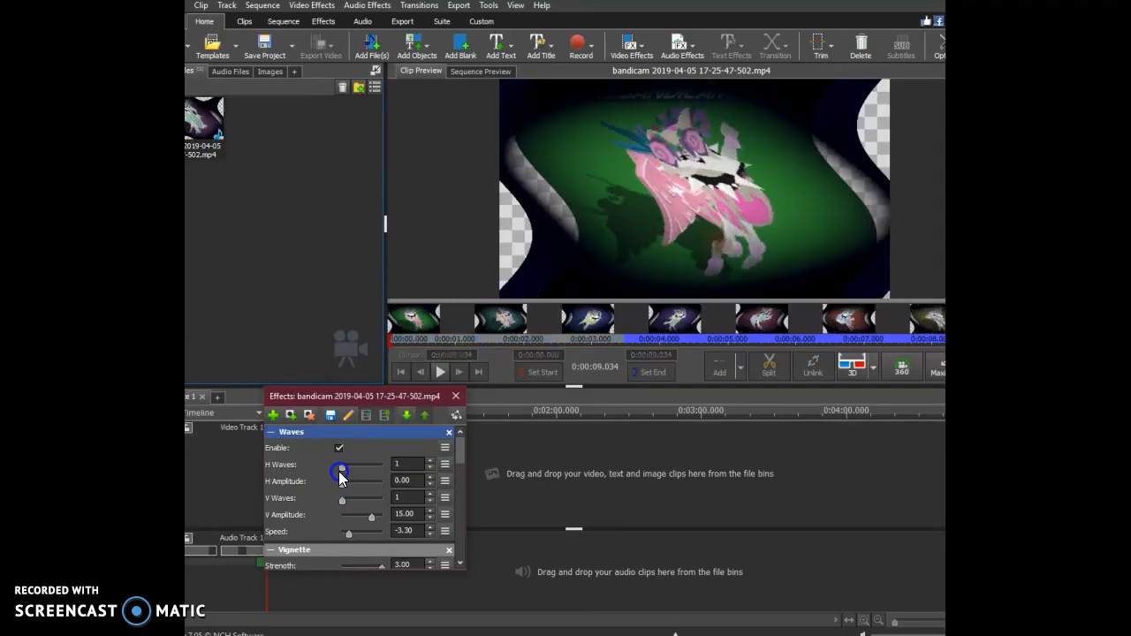
# Set the Waves V Amplitude to 0.00, play the clip preview, and raise the V Amplitude to 1.20.
pyautogui.moveTo(372, 518); pyautogui.dragTo(336, 521)
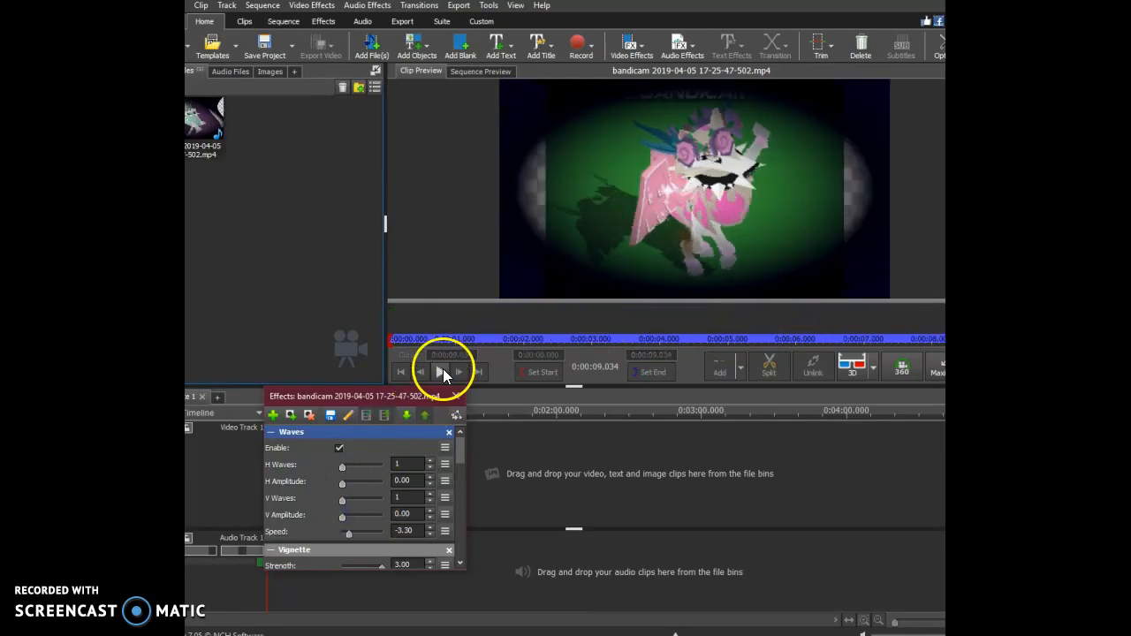
pyautogui.click(442, 370)
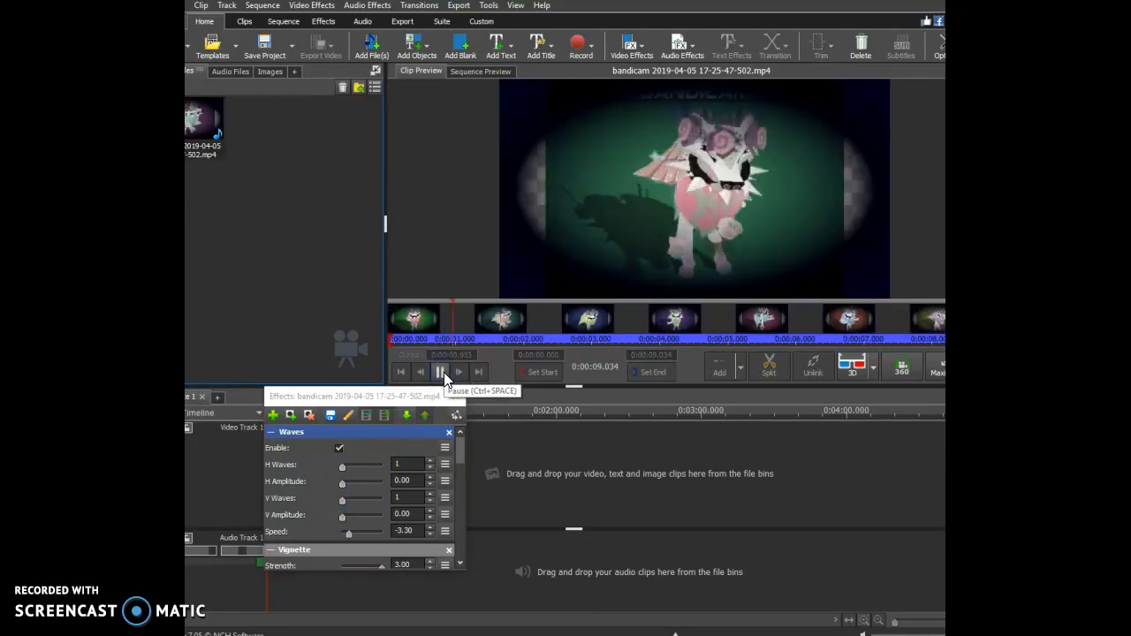
pyautogui.moveTo(340, 517); pyautogui.dragTo(343, 521)
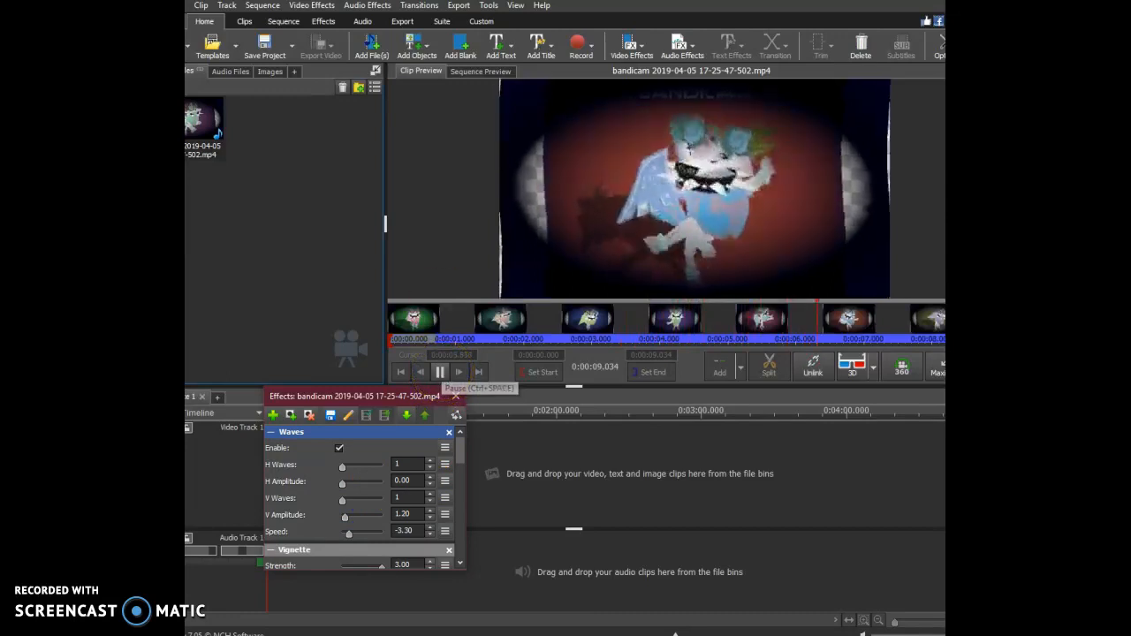
# Add the artistic Glow effect to the clip with a glowiness of 20.00 and play the preview.
pyautogui.click(272, 415)
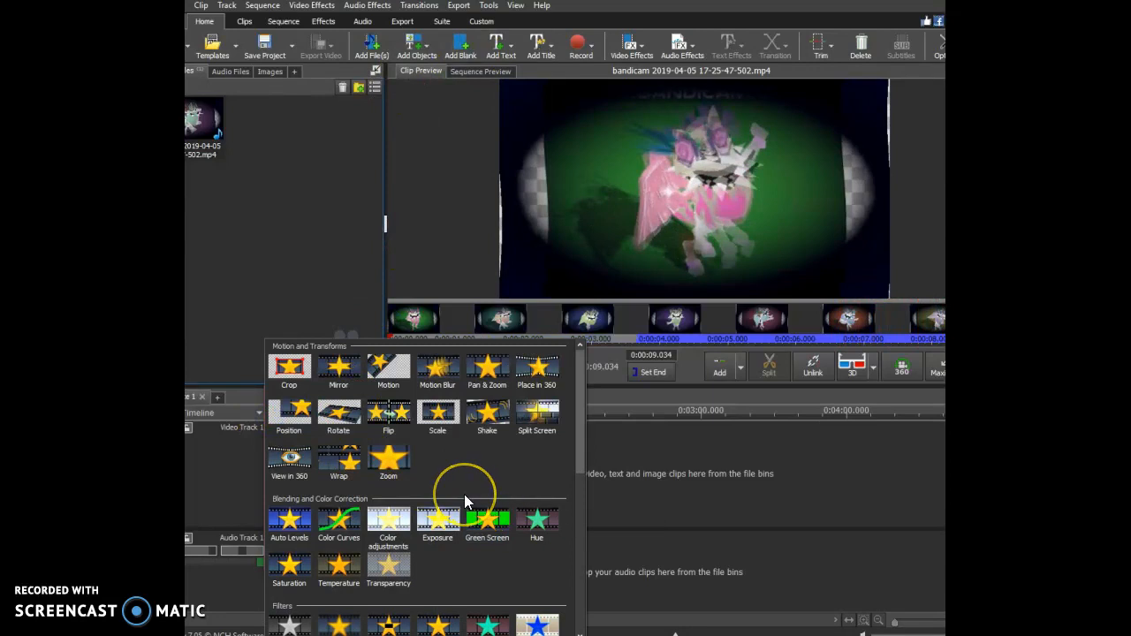
pyautogui.scroll(-1, 464, 494)
pyautogui.scroll(-1, 464, 494)
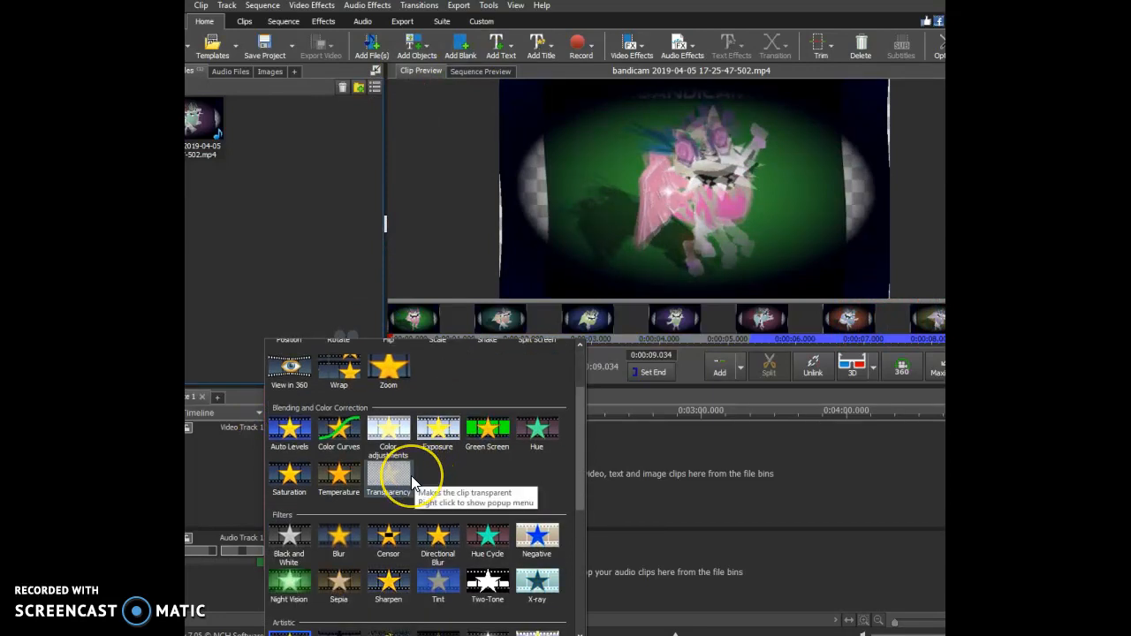
pyautogui.scroll(-2, 408, 523)
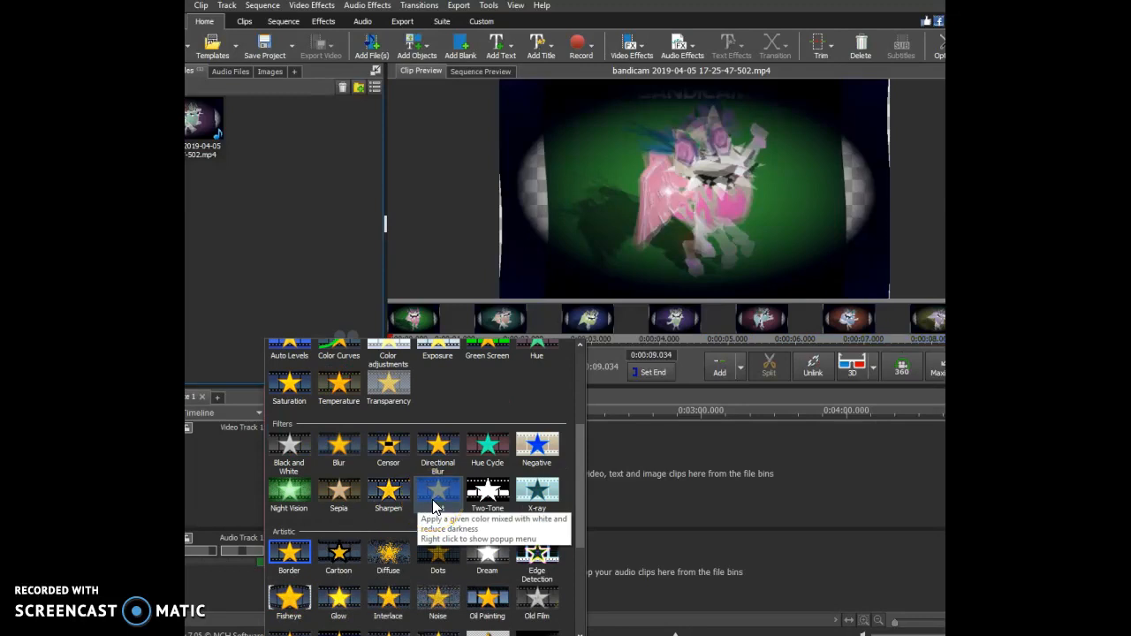
pyautogui.scroll(-1, 434, 506)
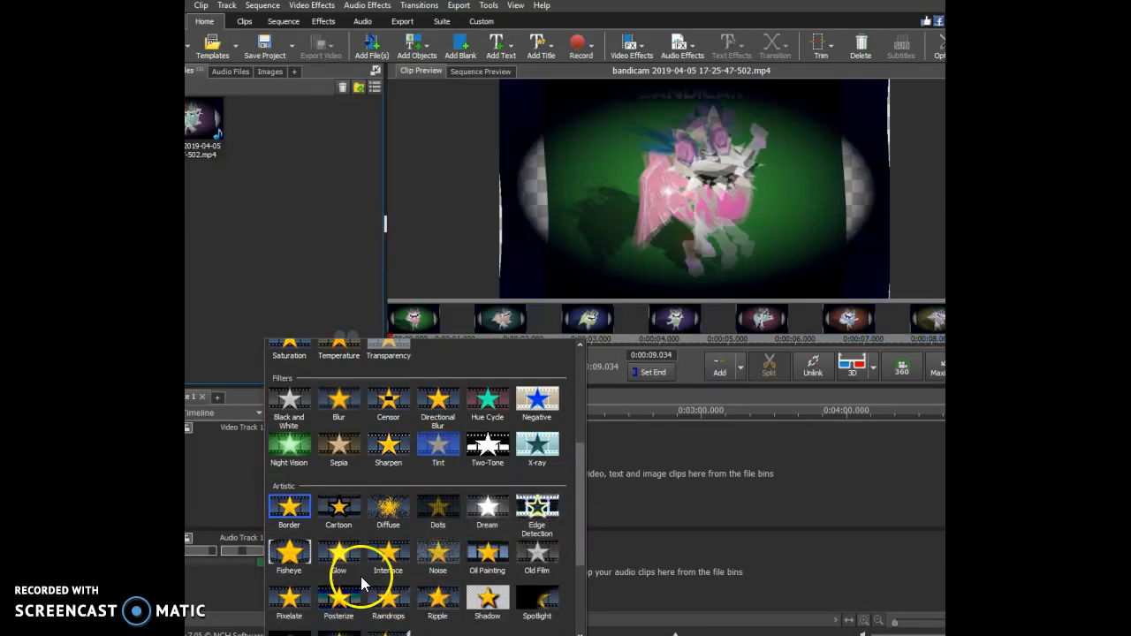
pyautogui.click(349, 552)
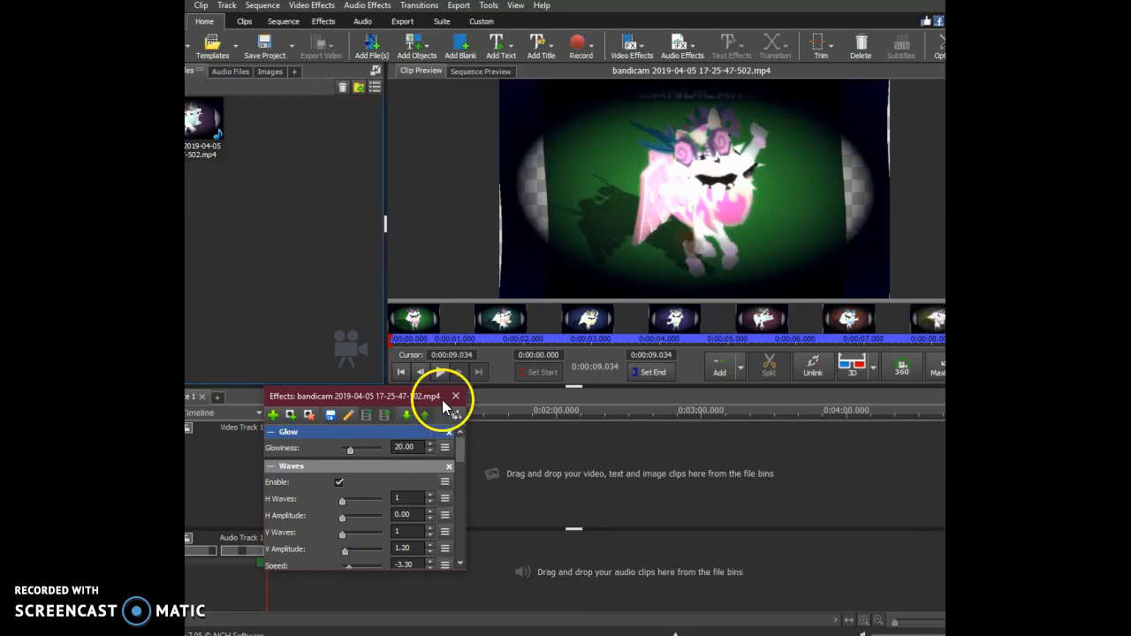
pyautogui.click(440, 375)
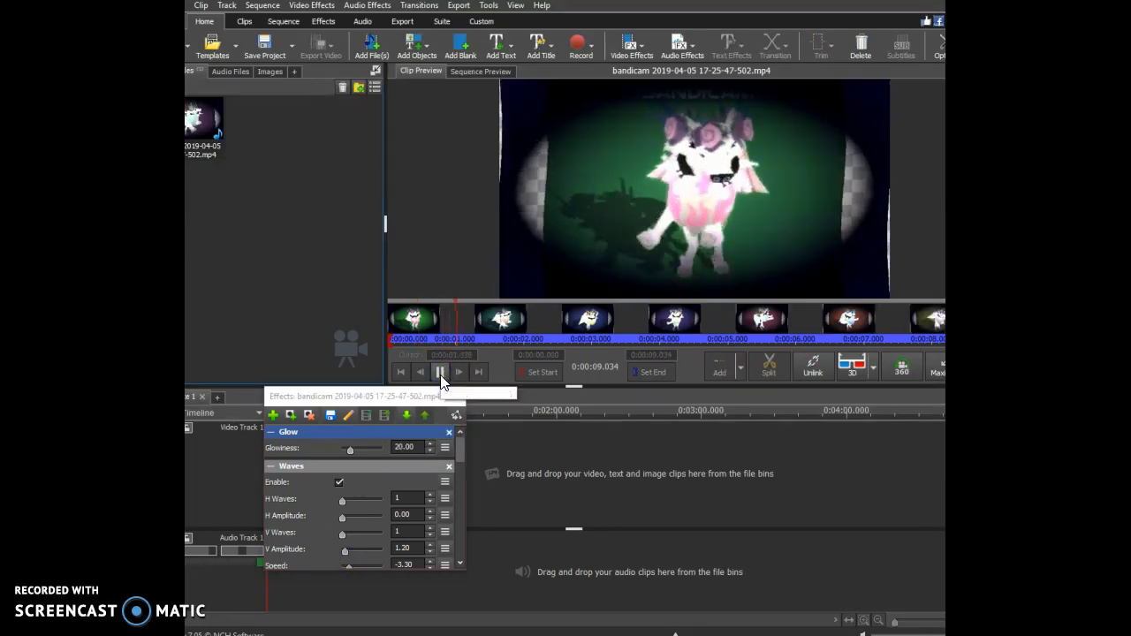
pyautogui.click(513, 554)
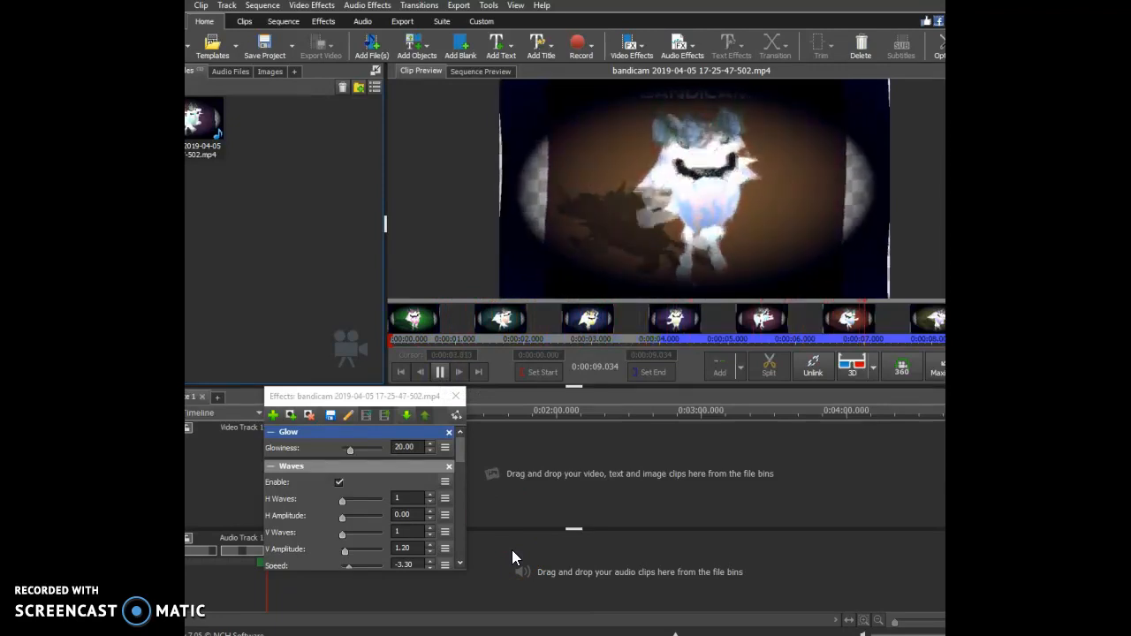
# Try a Mirror effect with the direction Left to right on the clip and play the preview.
pyautogui.click(273, 415)
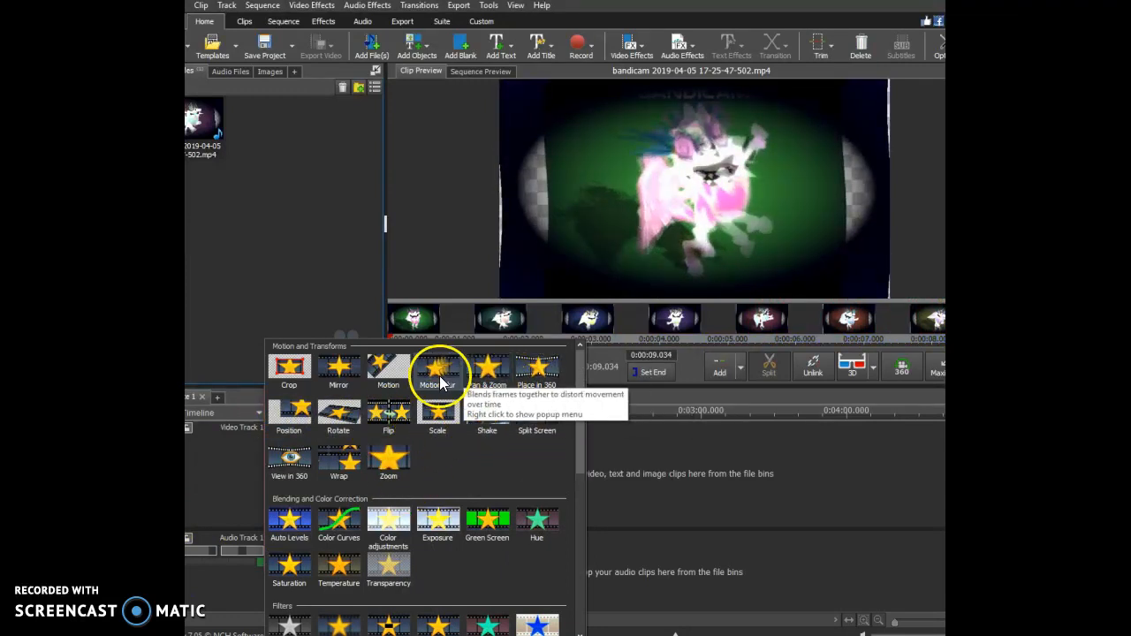
pyautogui.click(338, 367)
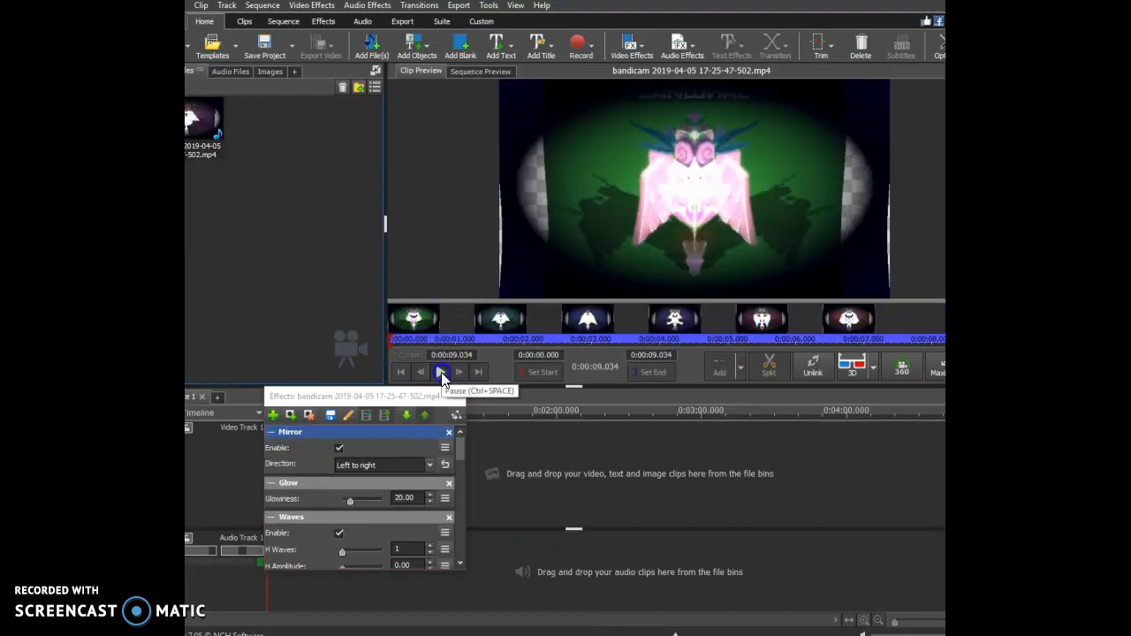
pyautogui.click(441, 372)
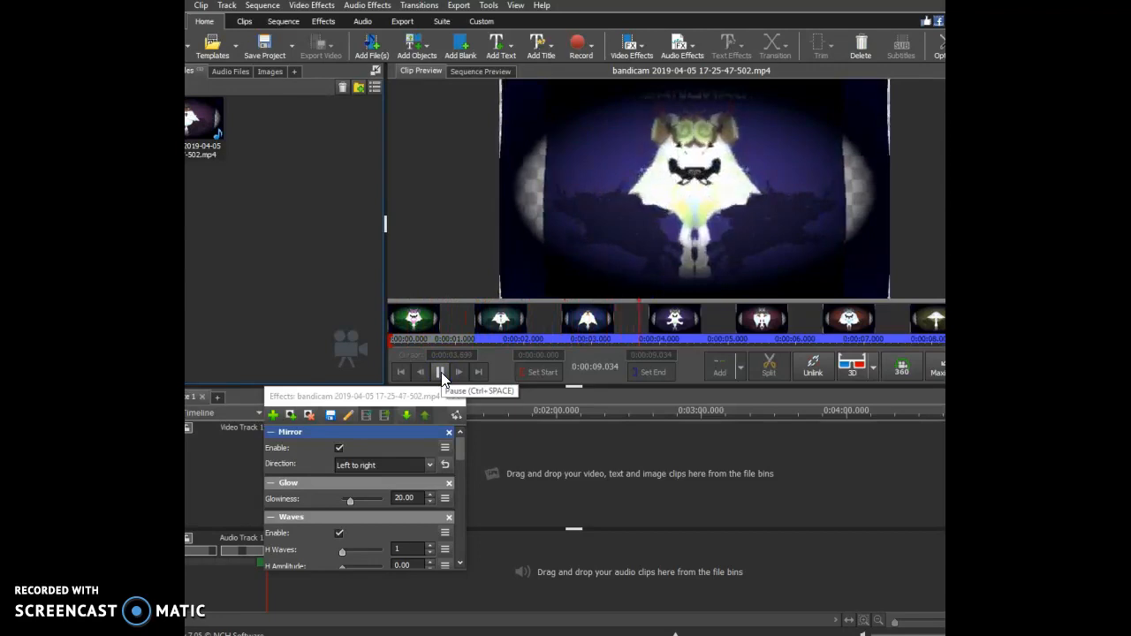
pyautogui.click(459, 375)
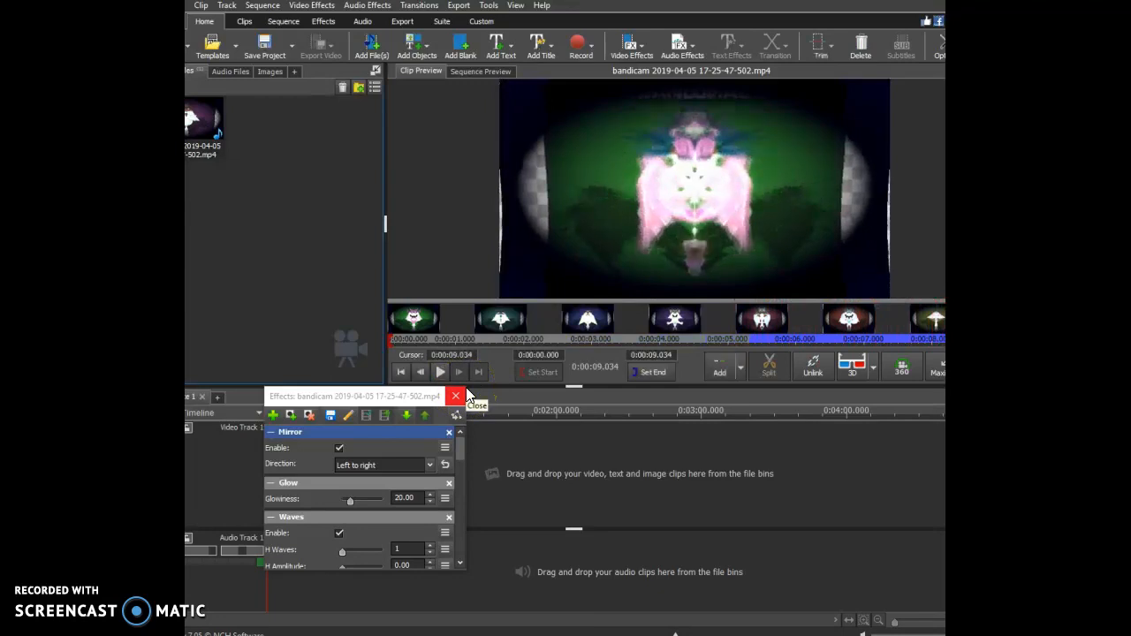
# Try the Mirror directions Right to left, Top to bottom and Bottom to top in the preview, and remove the Mirror effect.
pyautogui.click(373, 467)
pyautogui.click(363, 491)
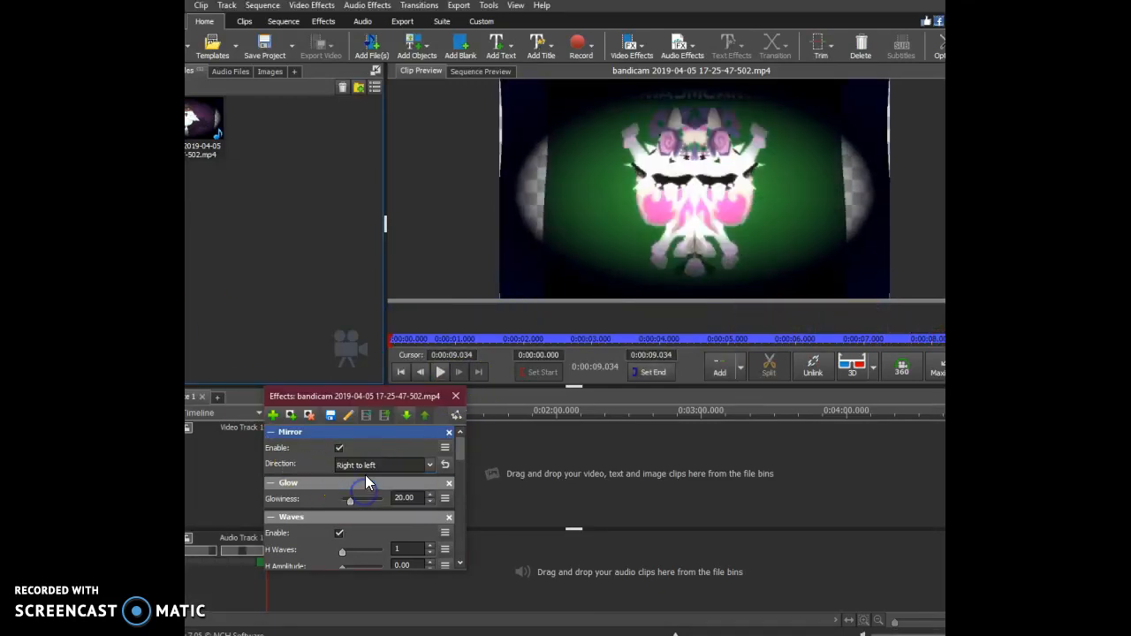
pyautogui.click(442, 371)
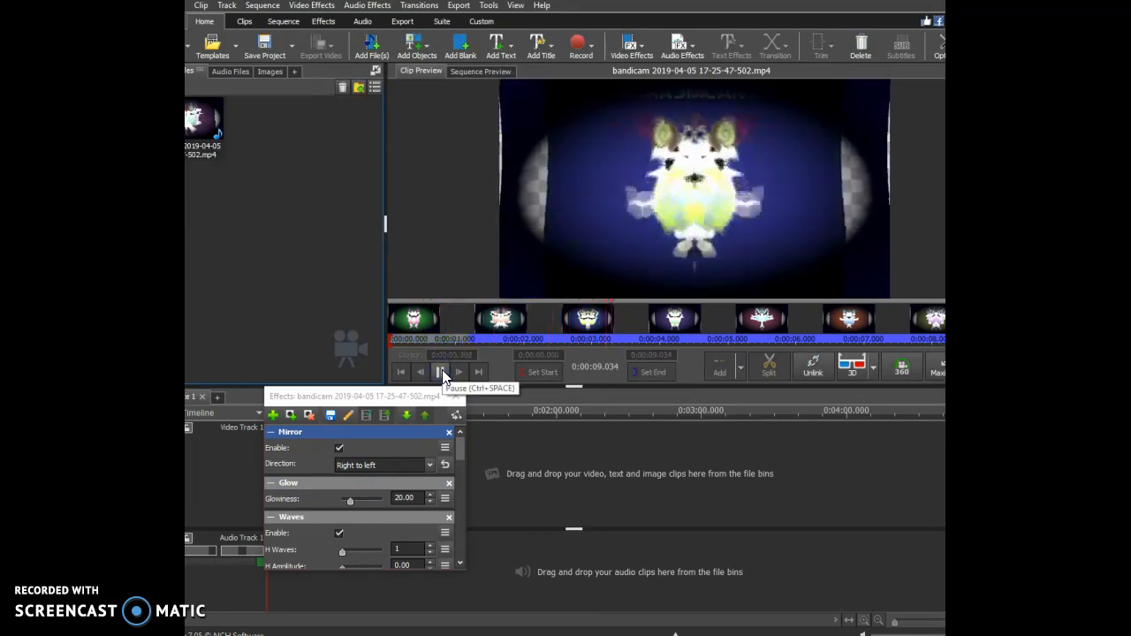
pyautogui.click(382, 463)
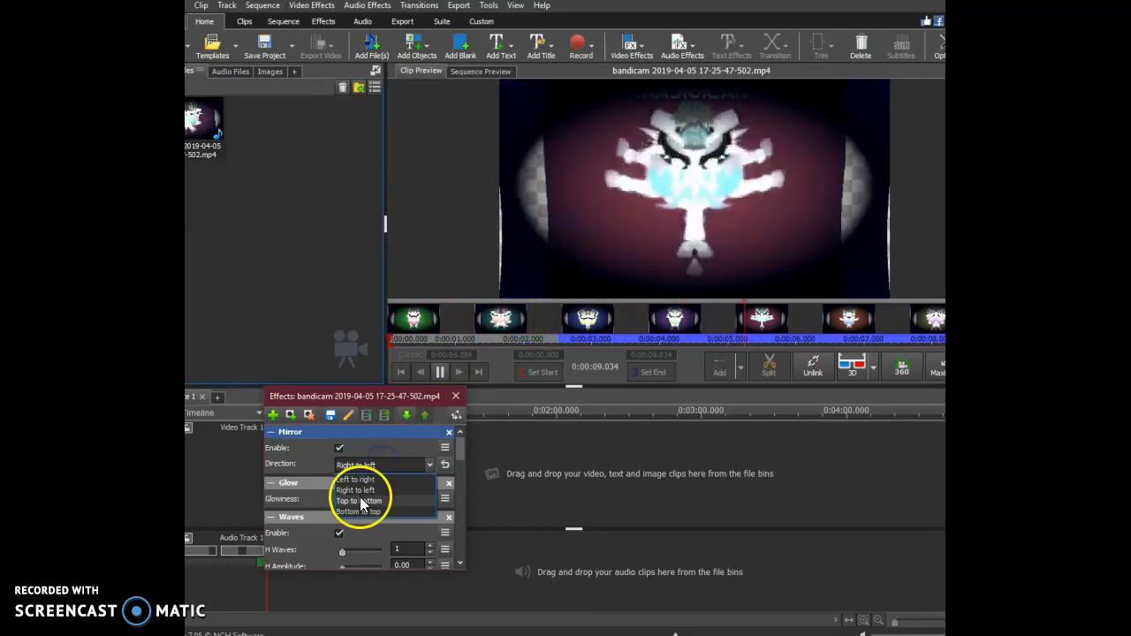
pyautogui.click(360, 501)
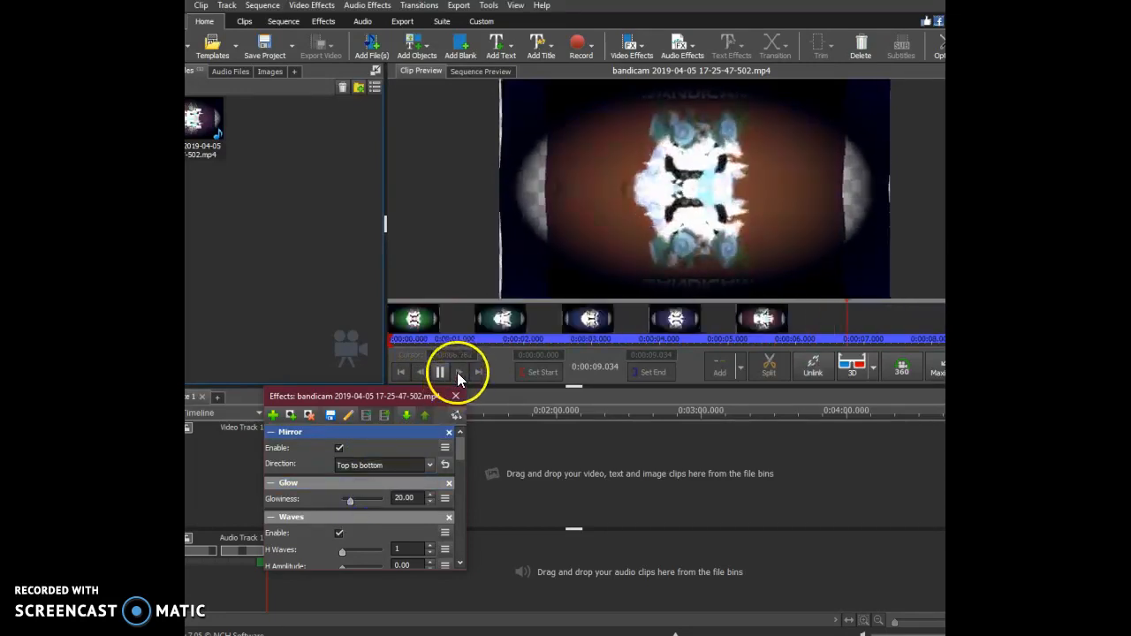
pyautogui.click(385, 466)
pyautogui.click(373, 510)
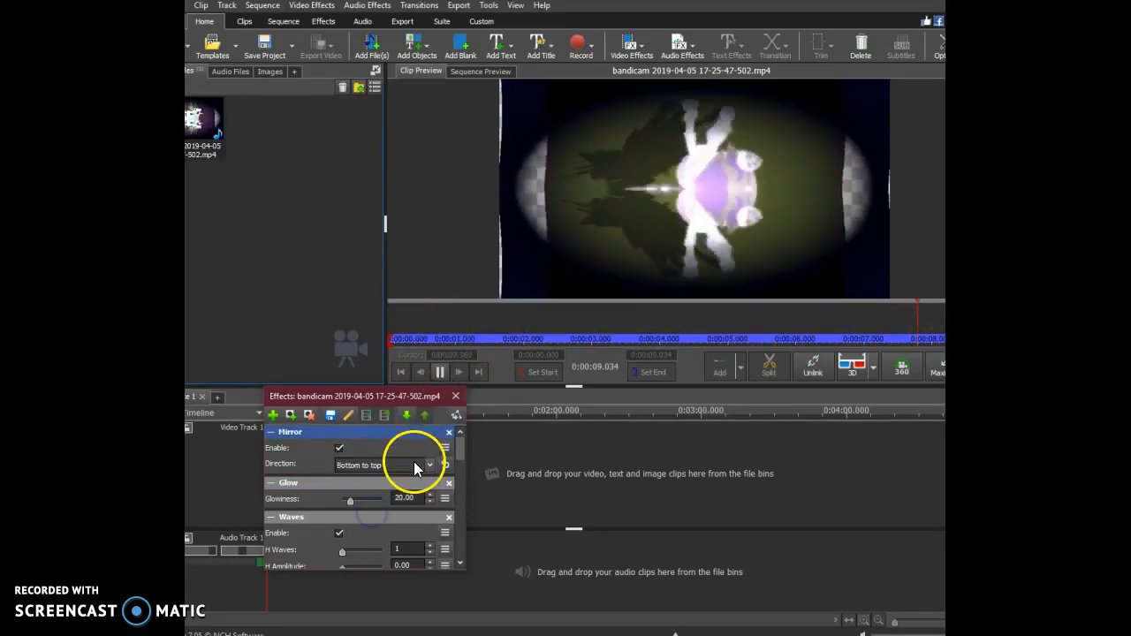
pyautogui.click(449, 433)
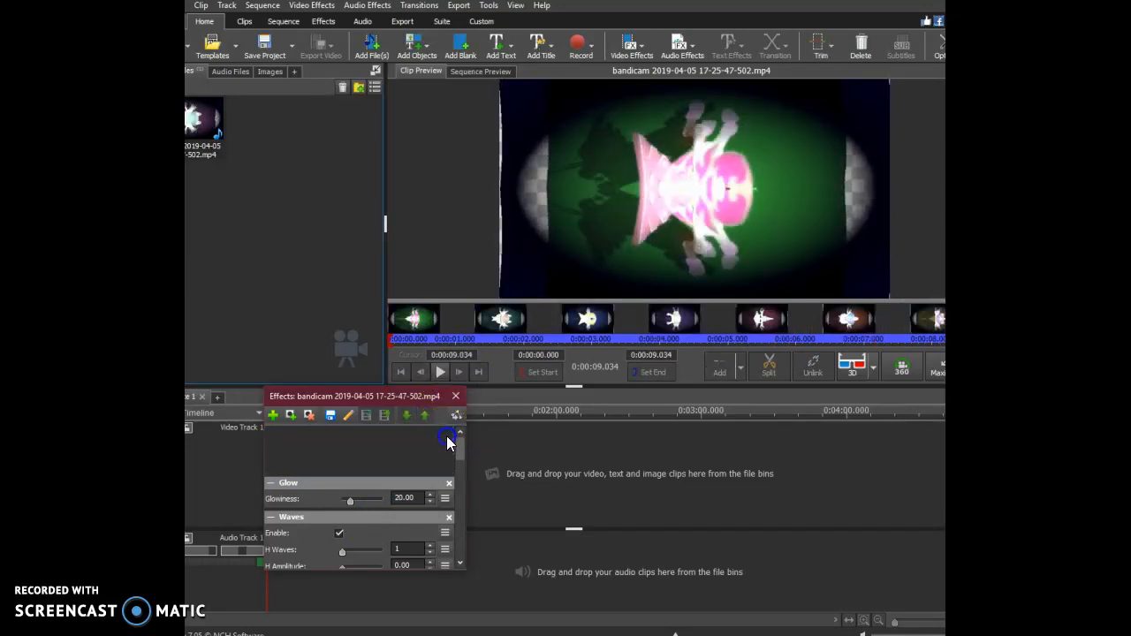
# Try the Cartoon effect on top of the Glow, play the clip preview, and remove the Cartoon effect.
pyautogui.click(272, 415)
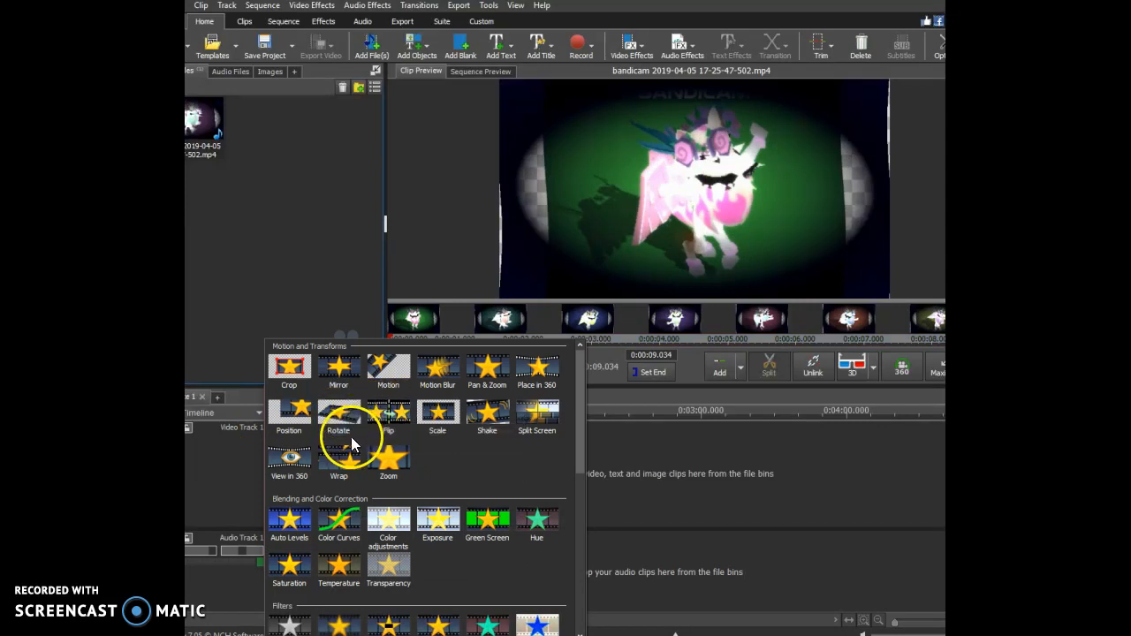
pyautogui.scroll(-1, 382, 489)
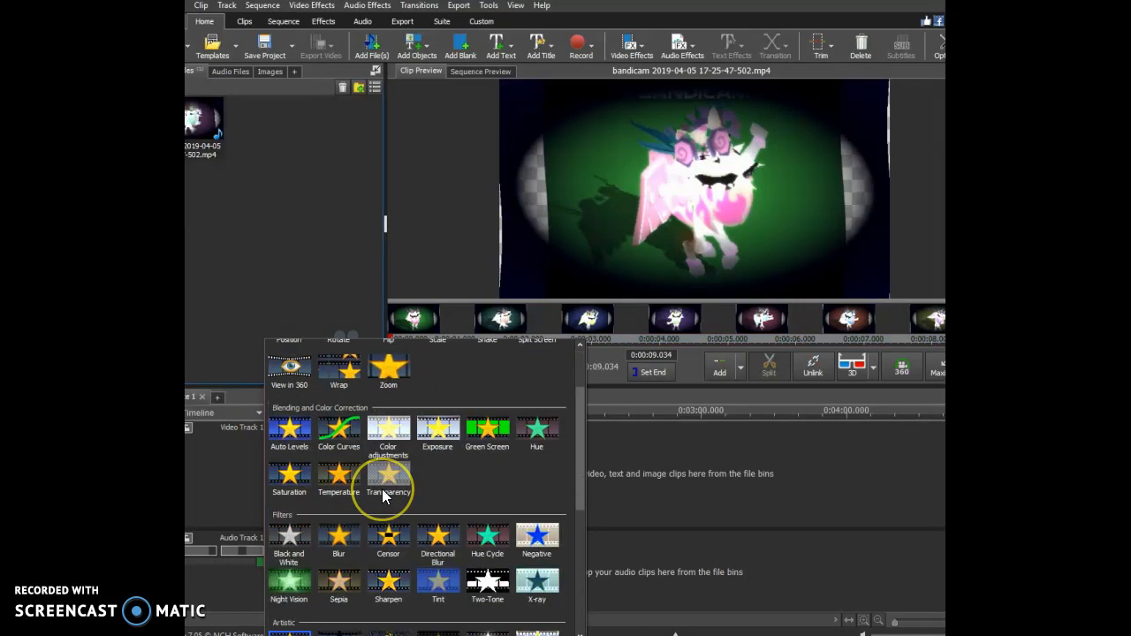
pyautogui.scroll(-1, 382, 488)
pyautogui.scroll(-1, 381, 489)
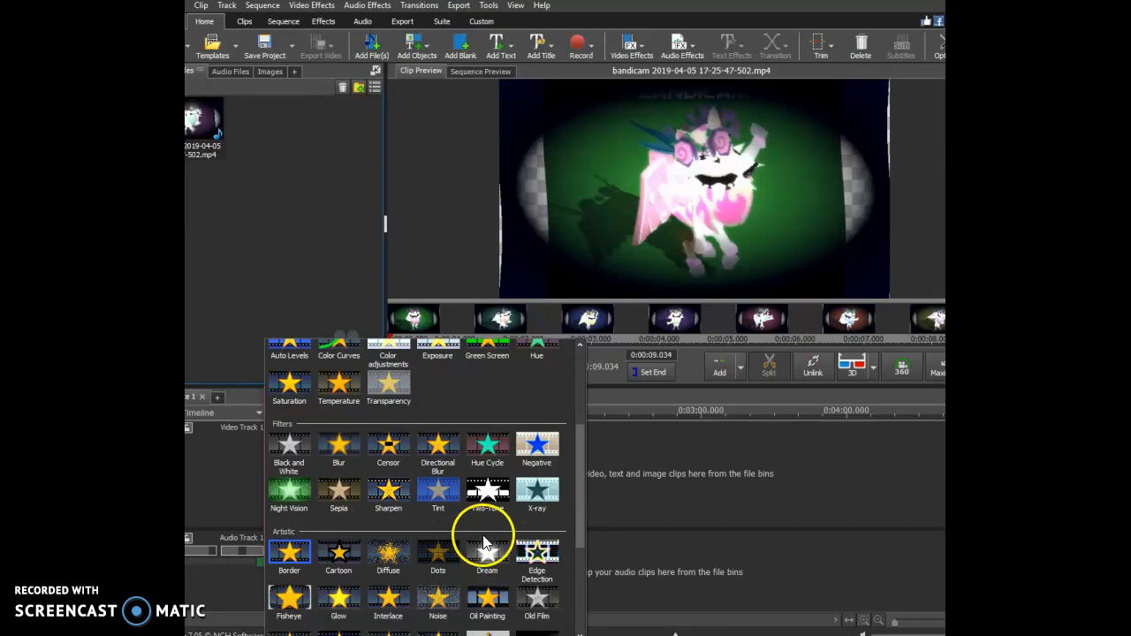
pyautogui.scroll(-1, 456, 539)
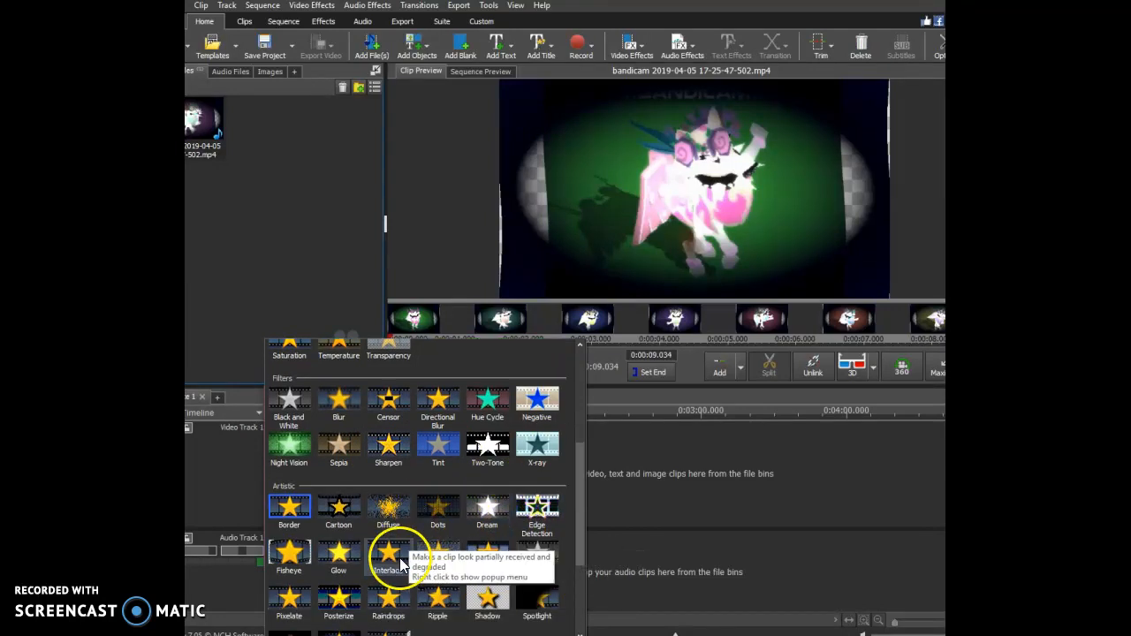
pyautogui.click(354, 519)
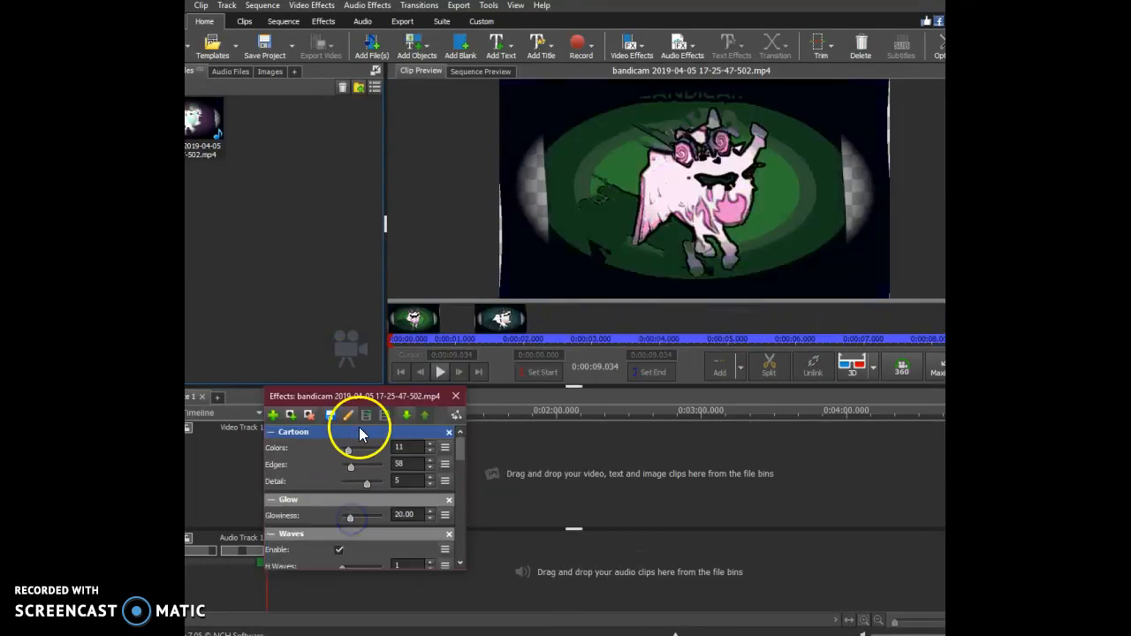
pyautogui.click(438, 371)
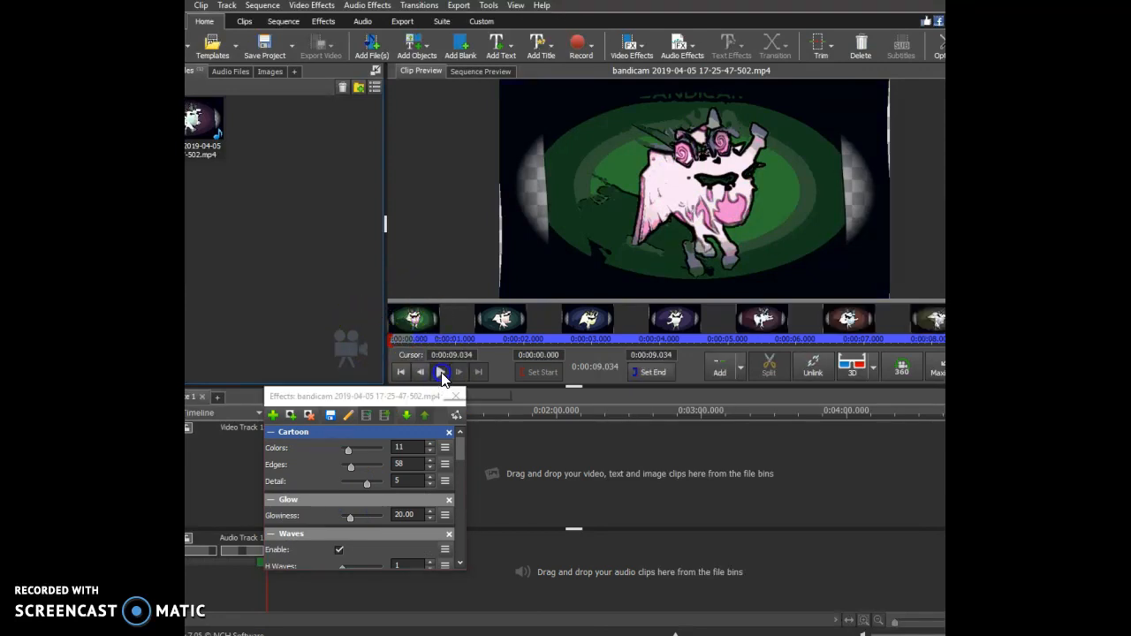
pyautogui.click(441, 373)
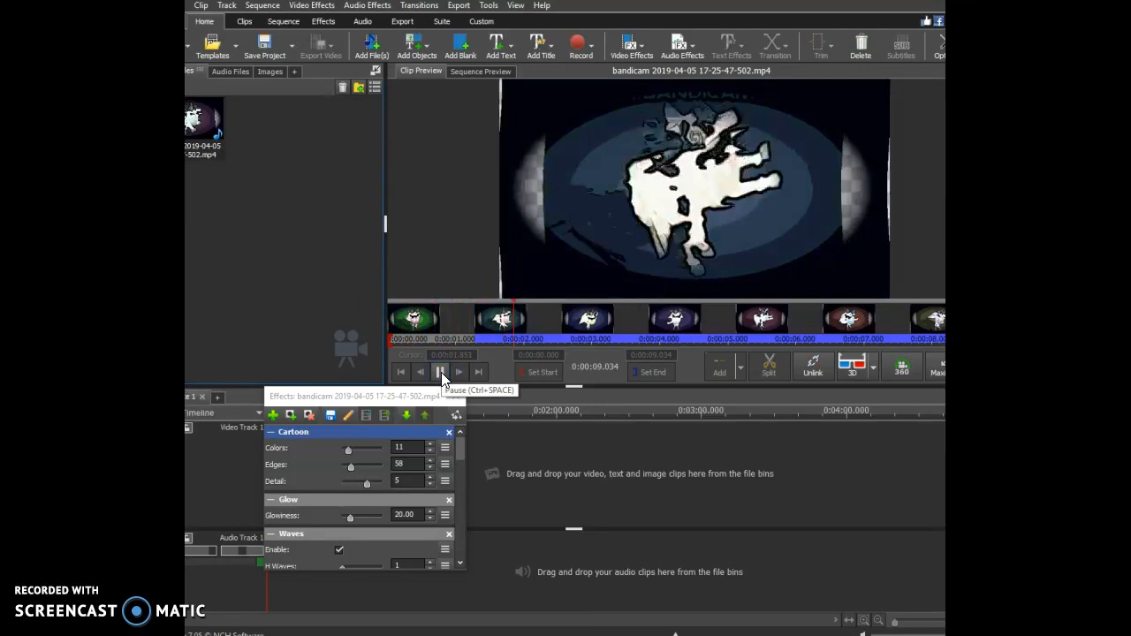
pyautogui.click(448, 433)
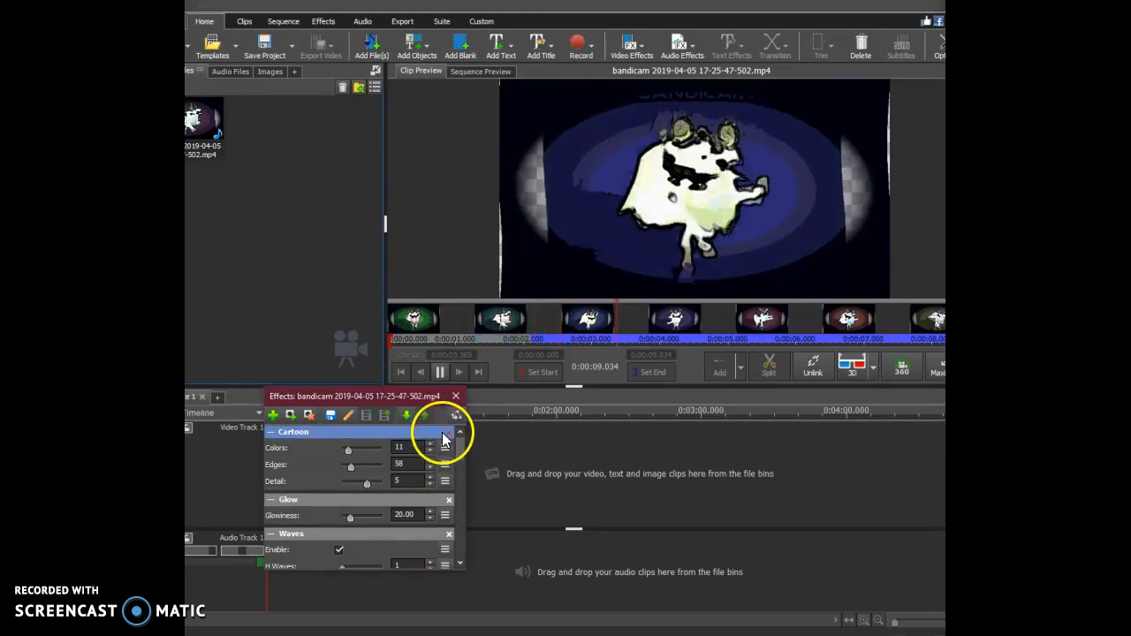
# Try the Spotlight effect with its X position at 2.00, play the clip preview, and remove the Spotlight effect.
pyautogui.click(275, 416)
pyautogui.scroll(-8, 518, 588)
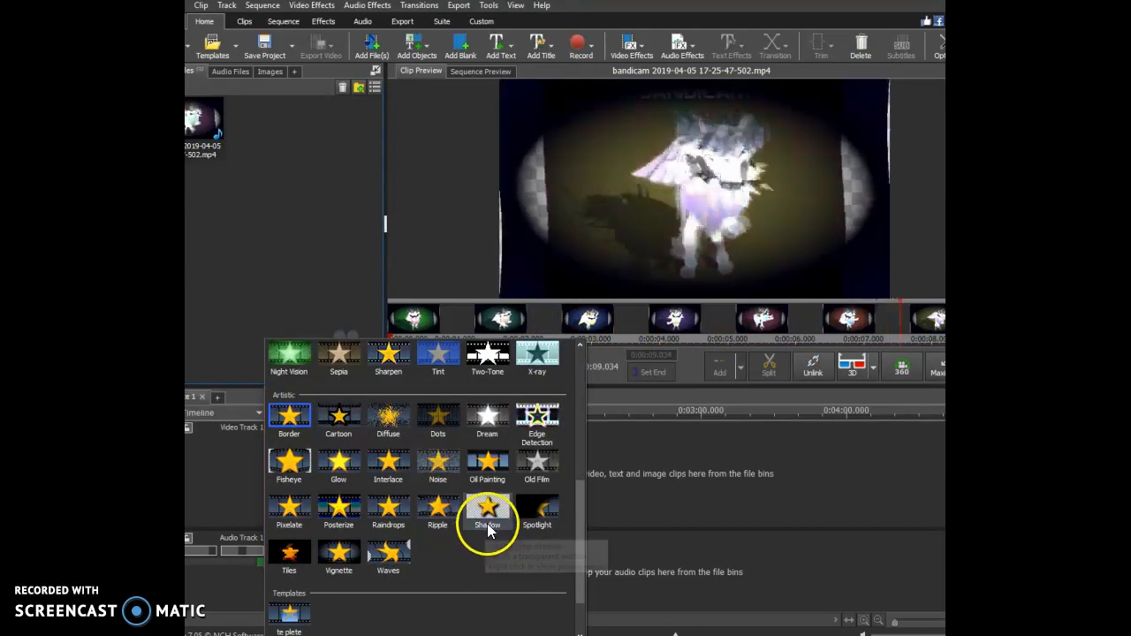
pyautogui.click(537, 509)
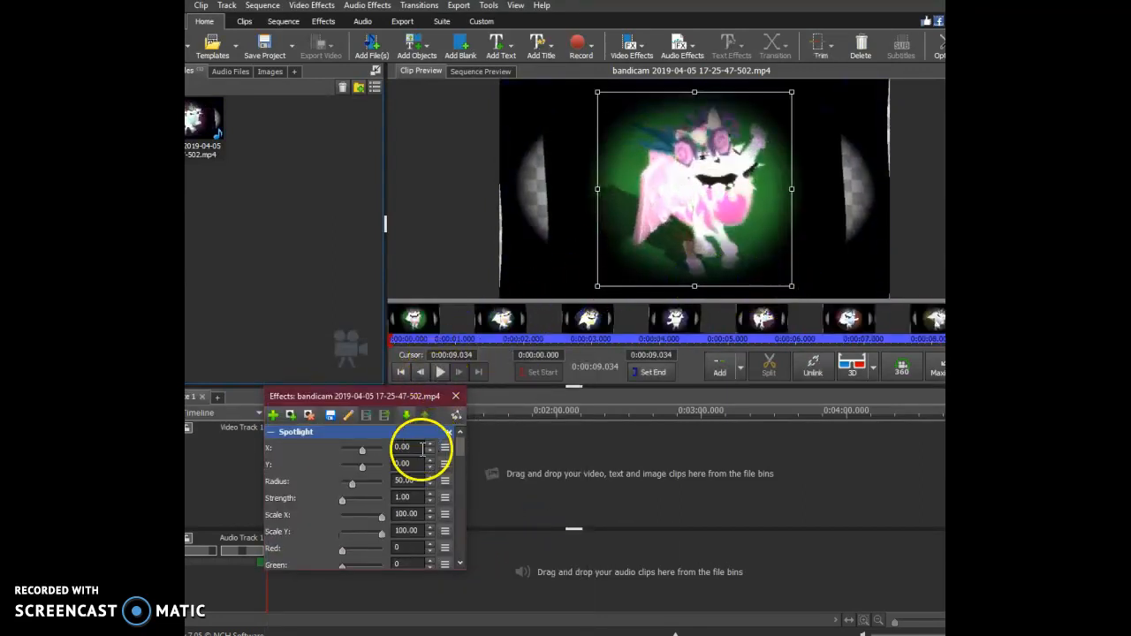
pyautogui.click(447, 434)
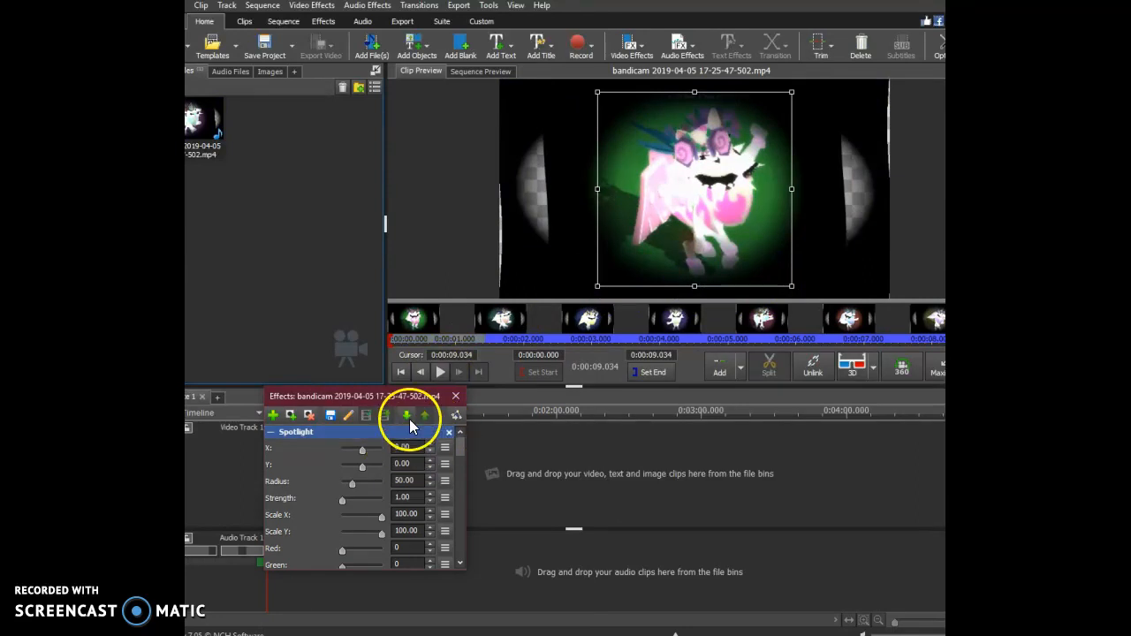
pyautogui.click(437, 372)
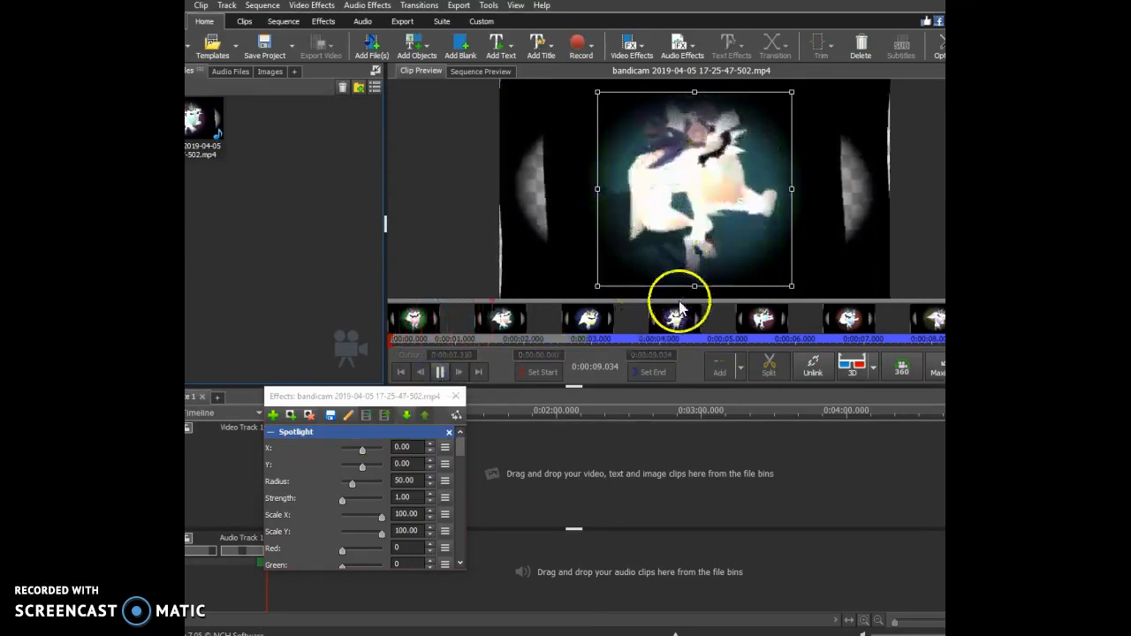
pyautogui.moveTo(362, 450)
pyautogui.mouseDown()
pyautogui.moveTo(378, 450)
pyautogui.moveTo(363, 454)
pyautogui.mouseUp()
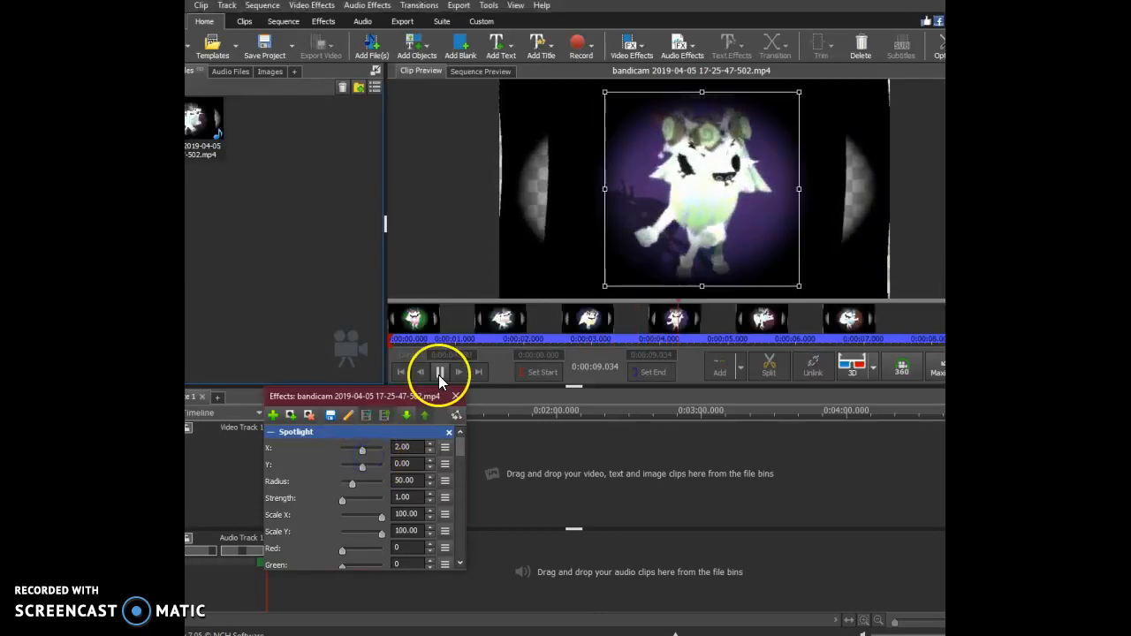
pyautogui.click(448, 432)
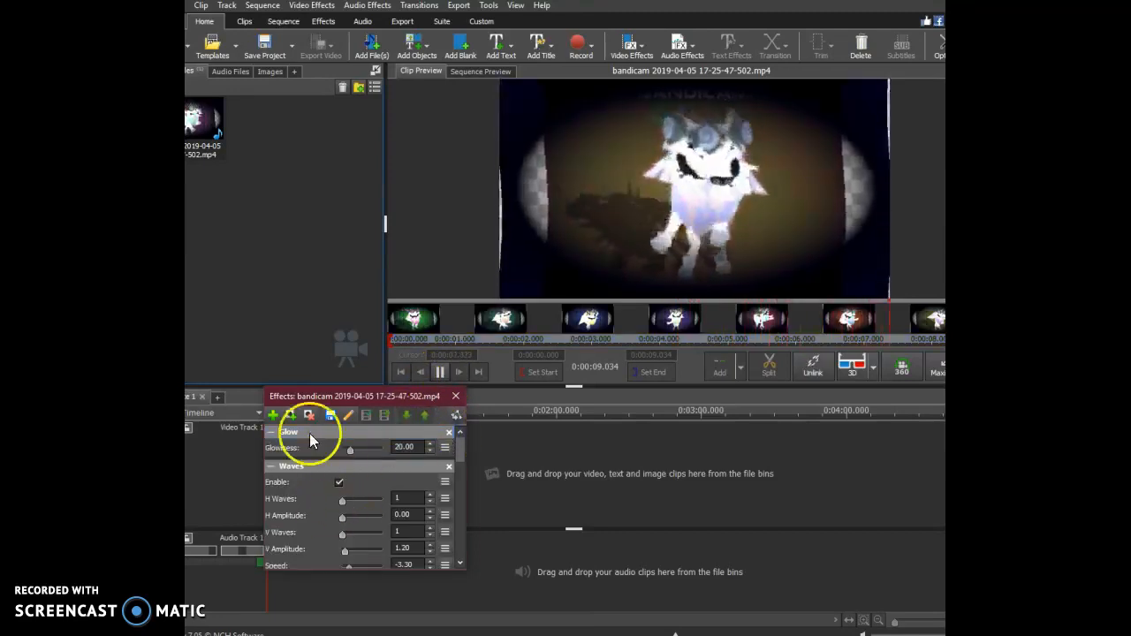
# Set the Glow effect's glowiness to 14.00 and play the clip preview from near its beginning.
pyautogui.moveTo(350, 449)
pyautogui.mouseDown()
pyautogui.moveTo(400, 458)
pyautogui.moveTo(316, 451)
pyautogui.moveTo(351, 453)
pyautogui.mouseUp()
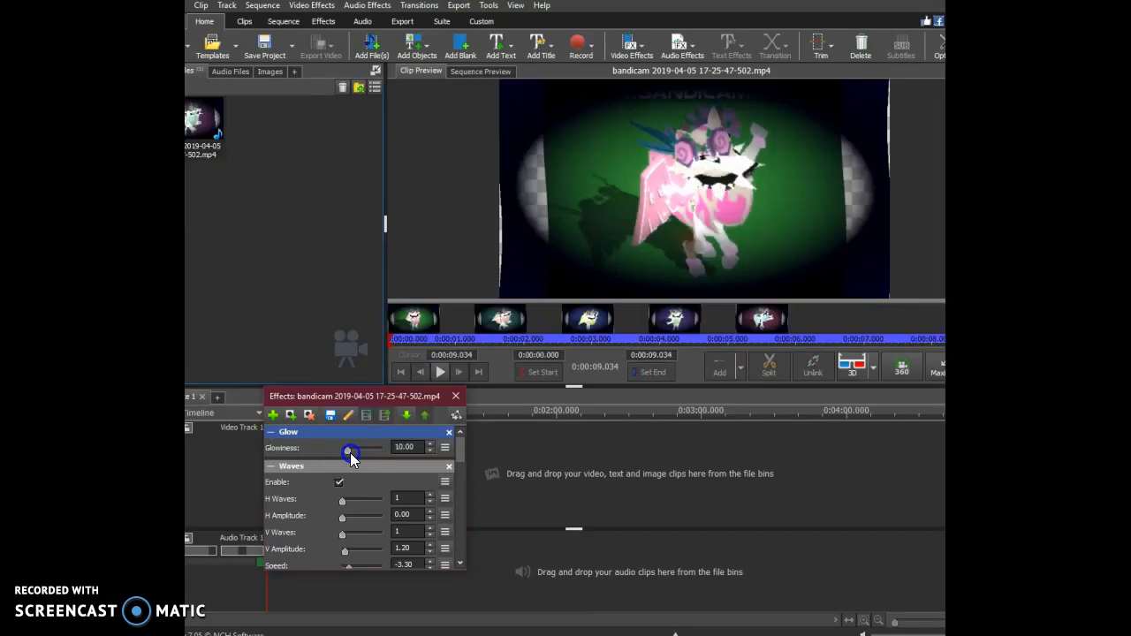
pyautogui.click(434, 370)
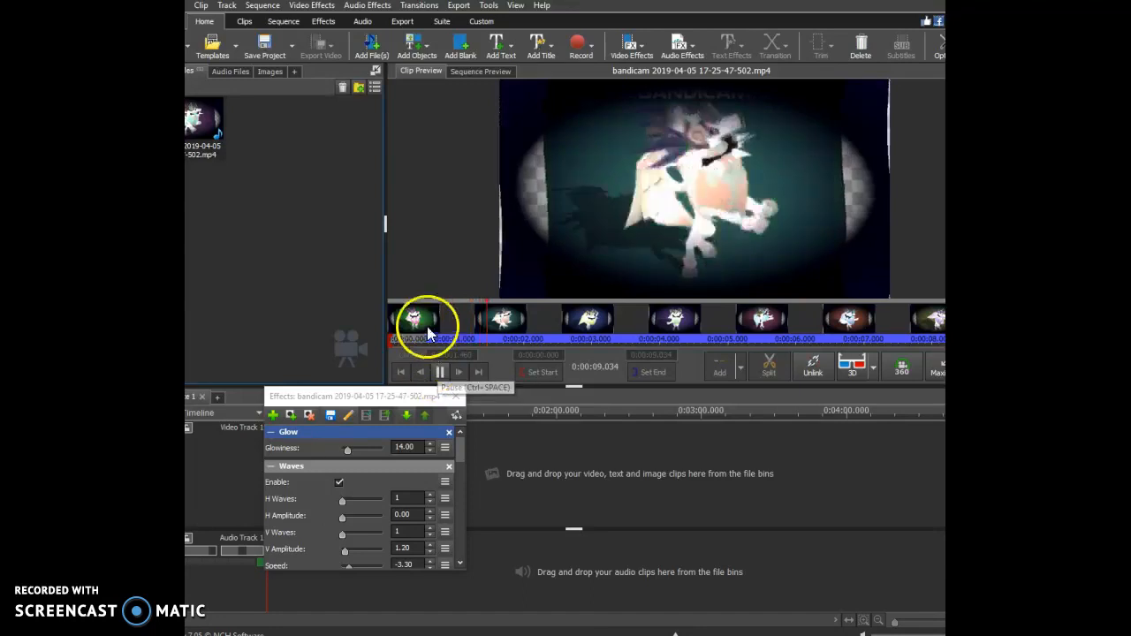
pyautogui.click(422, 327)
pyautogui.click(434, 373)
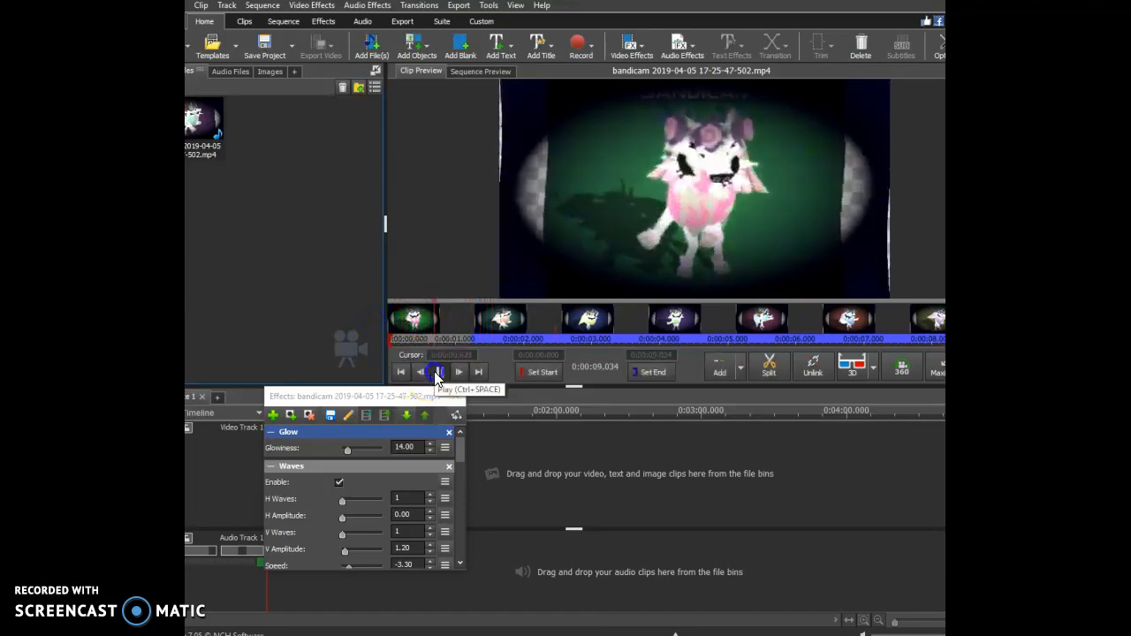
# Set the clip's start point to about 0.749 s and play the preview.
pyautogui.moveTo(392, 337); pyautogui.dragTo(439, 354)
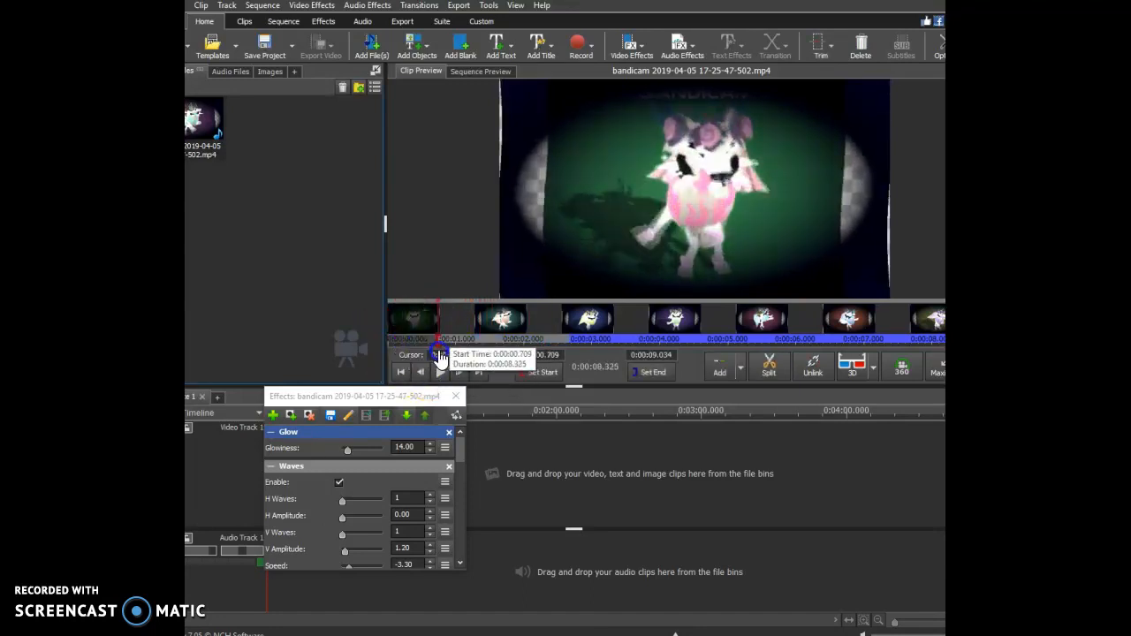
pyautogui.click(441, 372)
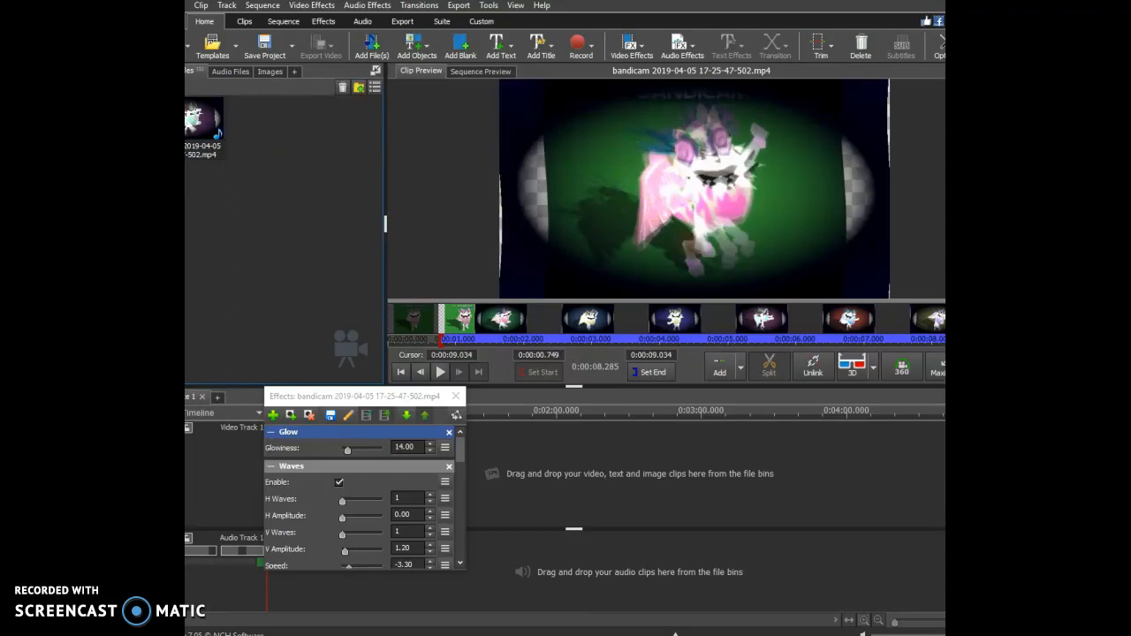
# Launch Bandicam from the desktop and maximize the video editor window again.
pyautogui.moveTo(619, 1); pyautogui.dragTo(729, 51)
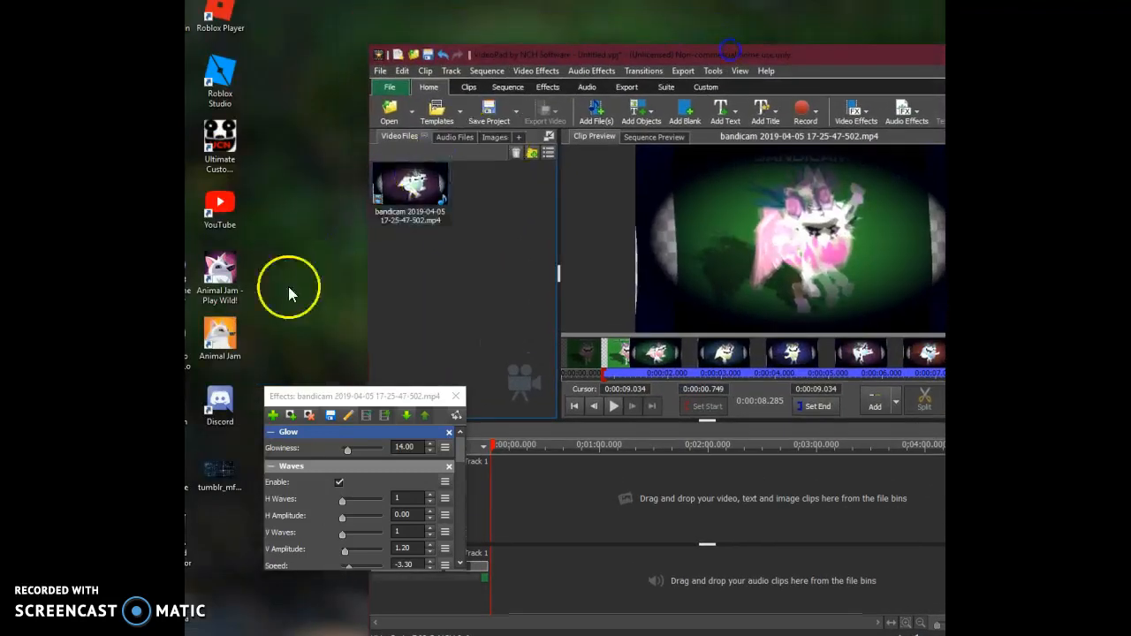
pyautogui.click(188, 405)
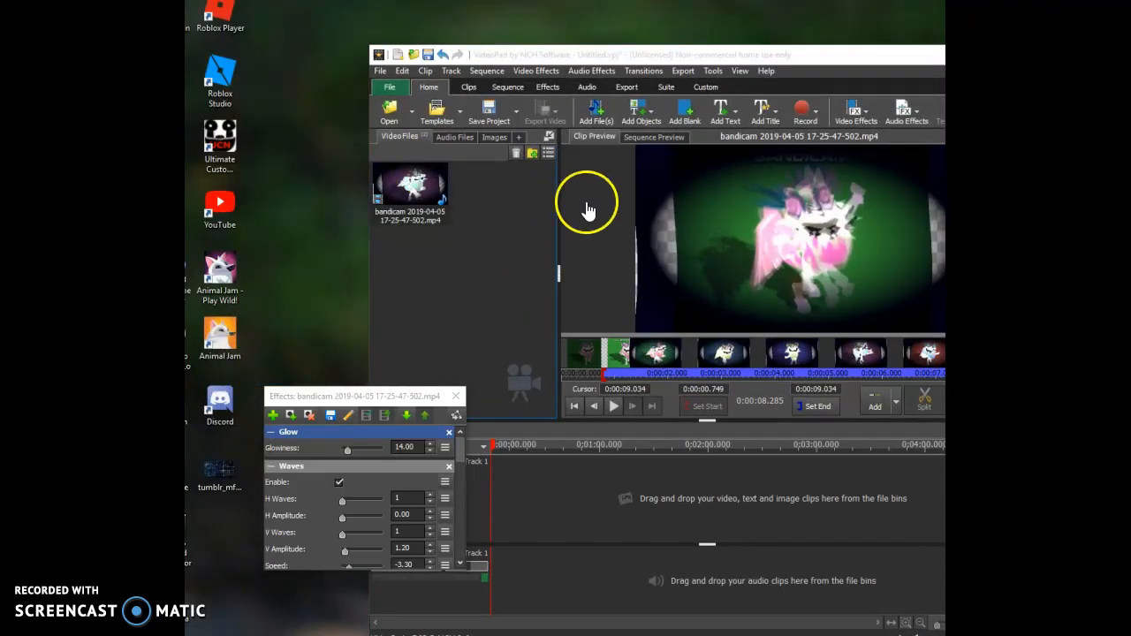
pyautogui.doubleClick(729, 53)
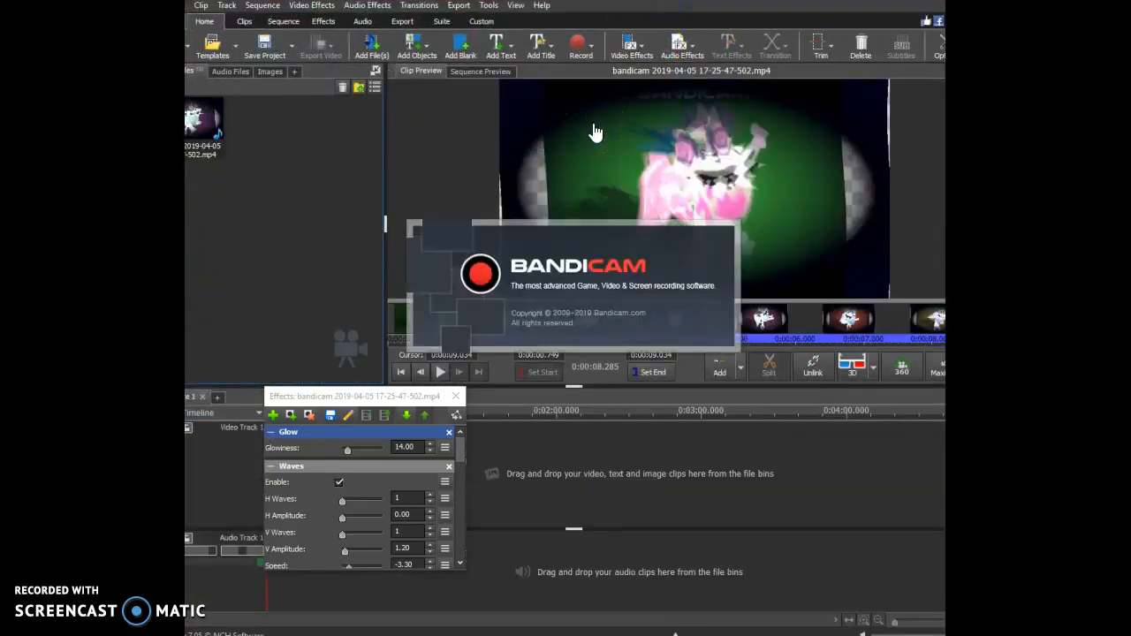
pyautogui.click(510, 283)
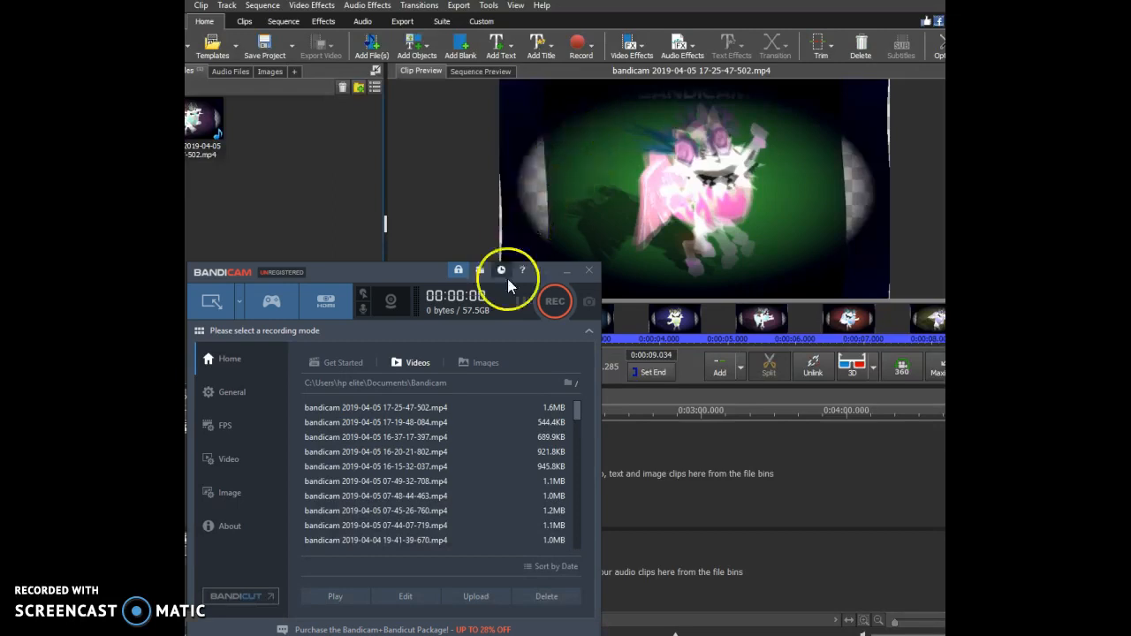
# Move the Bandicam window lower to uncover the clip preview and switch it to Screen Recording Mode.
pyautogui.moveTo(432, 292); pyautogui.dragTo(458, 488)
pyautogui.click(580, 497)
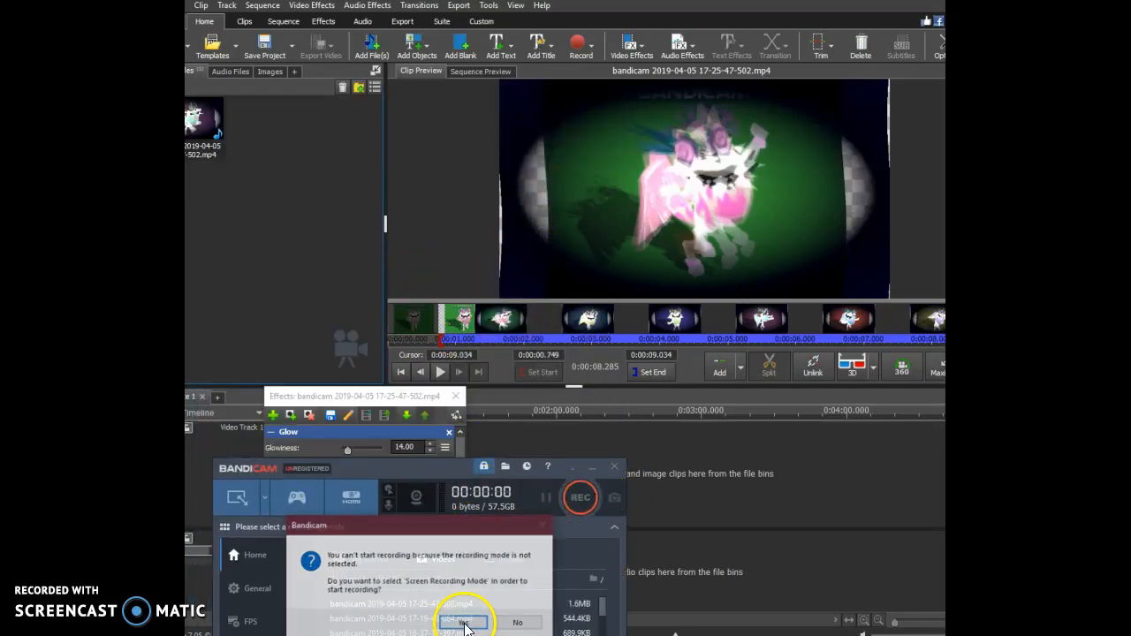
pyautogui.click(464, 623)
pyautogui.click(687, 424)
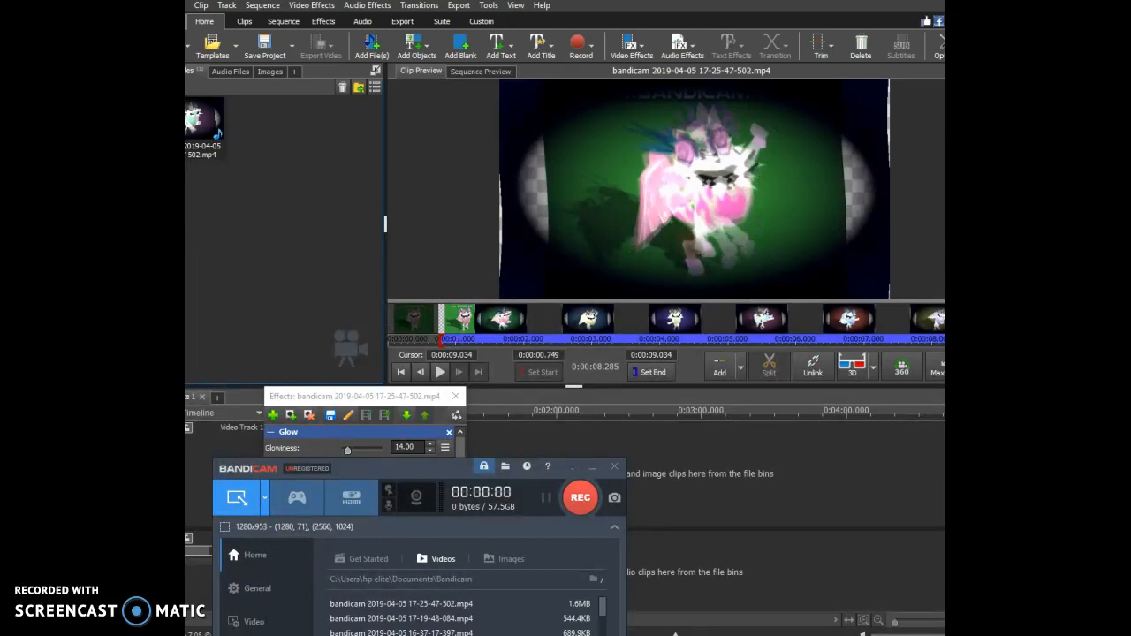
# Fit Bandicam's recording area around the clip preview at 581x323.
pyautogui.moveTo(945, 115); pyautogui.dragTo(811, 67)
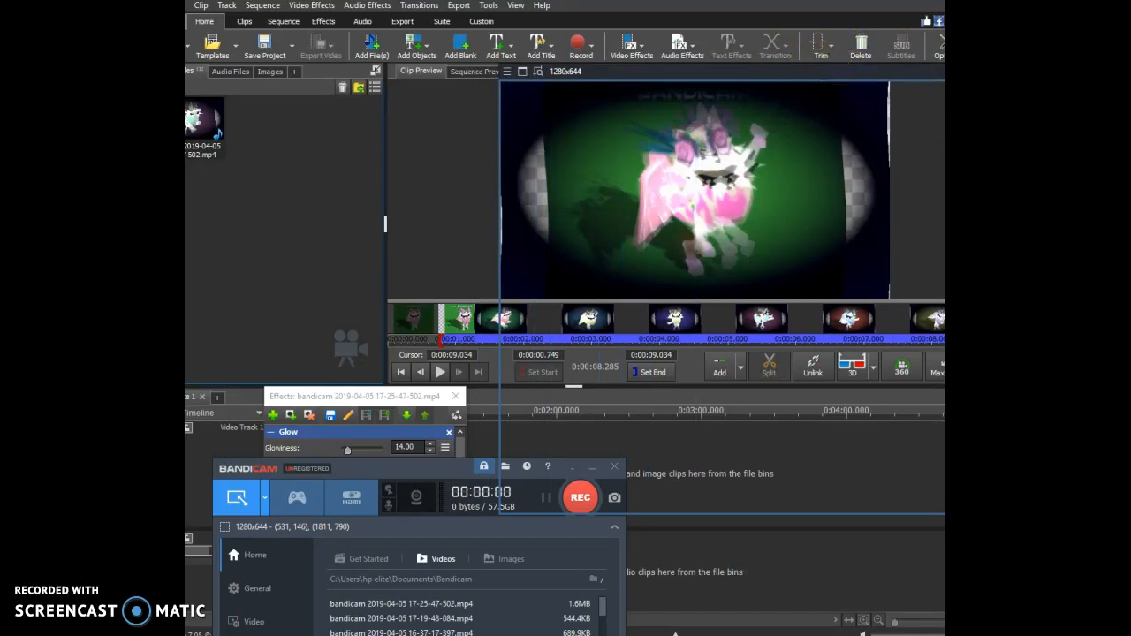
pyautogui.moveTo(945, 303); pyautogui.dragTo(895, 304)
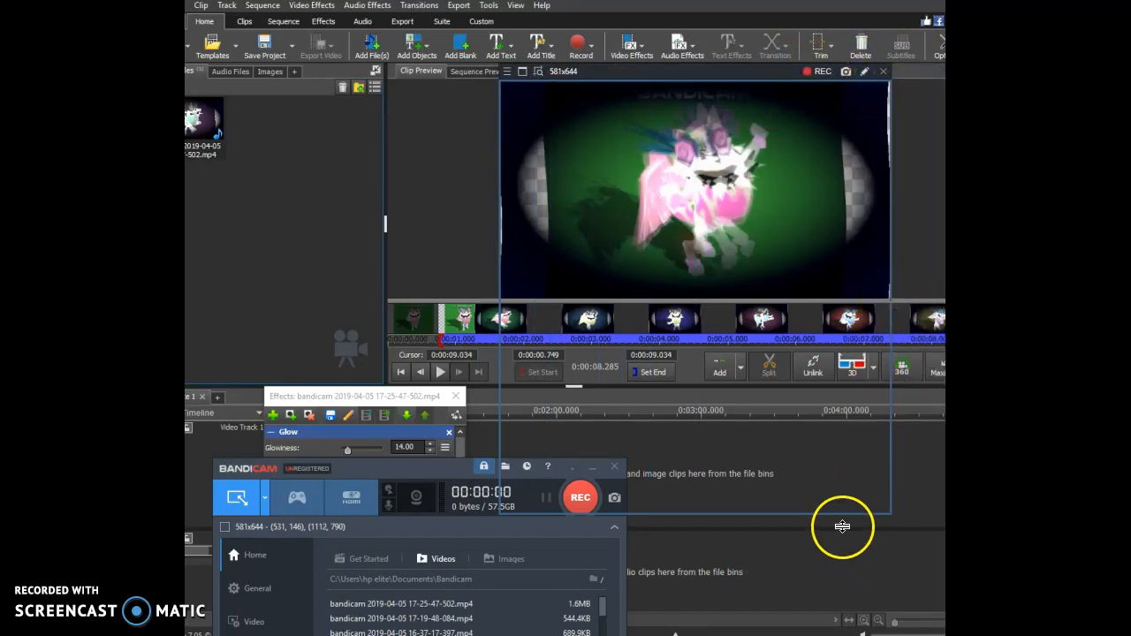
pyautogui.moveTo(838, 514); pyautogui.dragTo(826, 301)
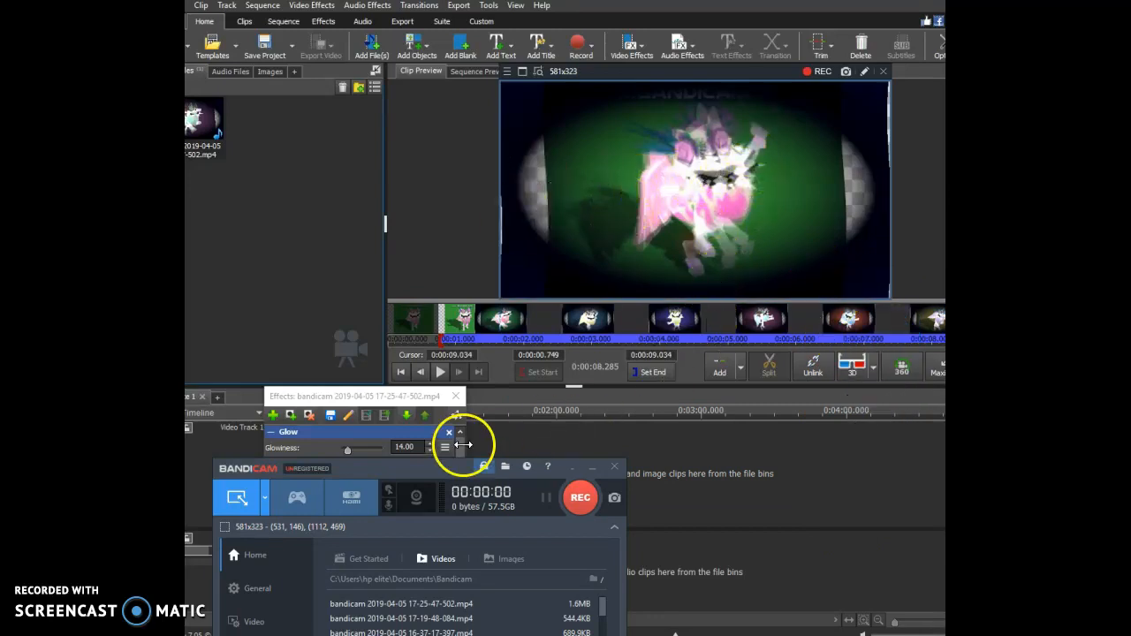
# Record a full playback of the clip preview with Bandicam.
pyautogui.click(580, 499)
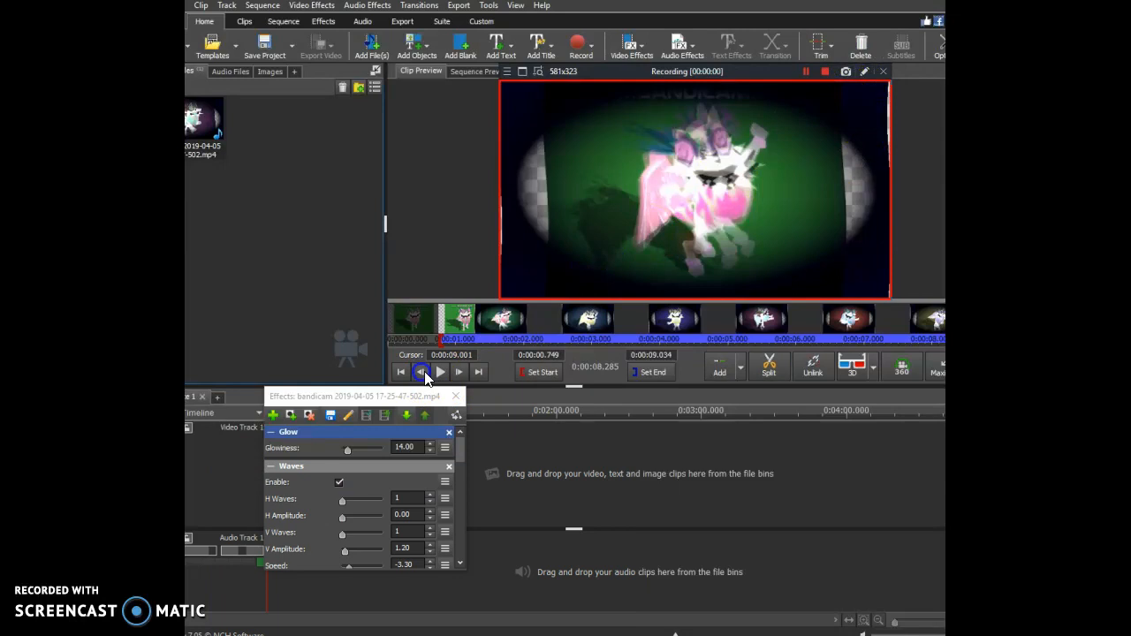
pyautogui.click(433, 373)
pyautogui.click(446, 376)
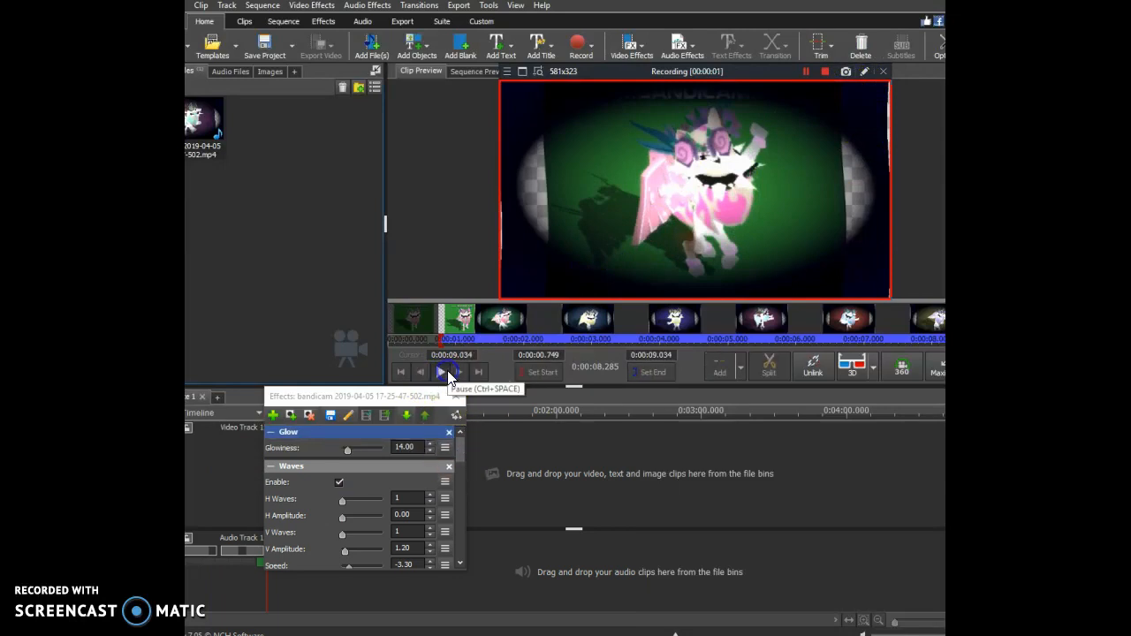
pyautogui.hotkey('alt', 'Tab')
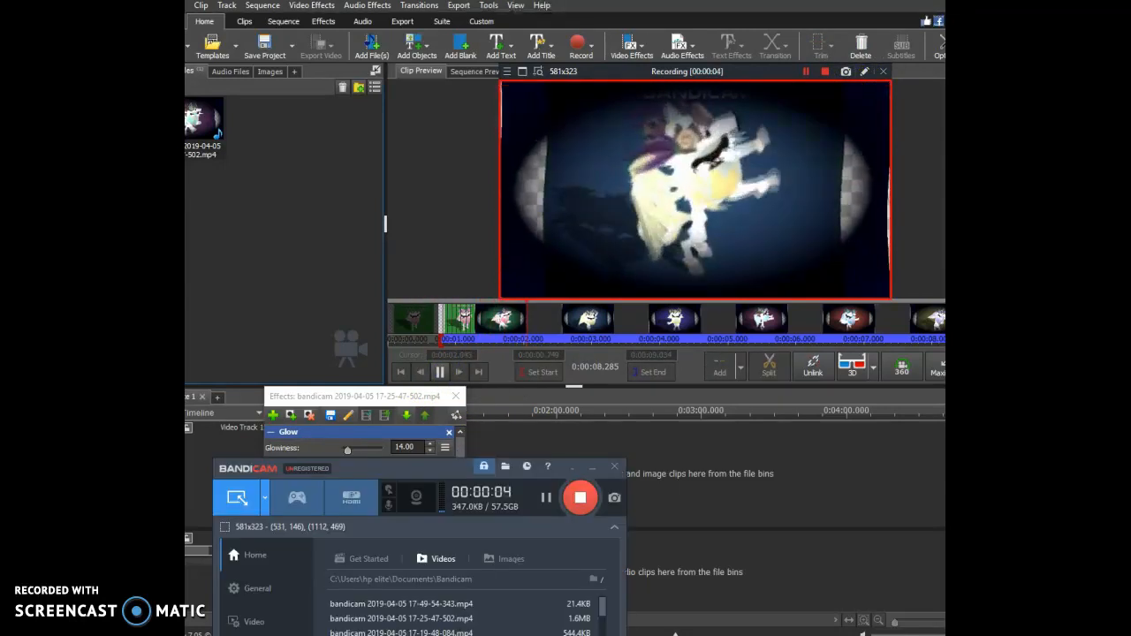
pyautogui.click(583, 511)
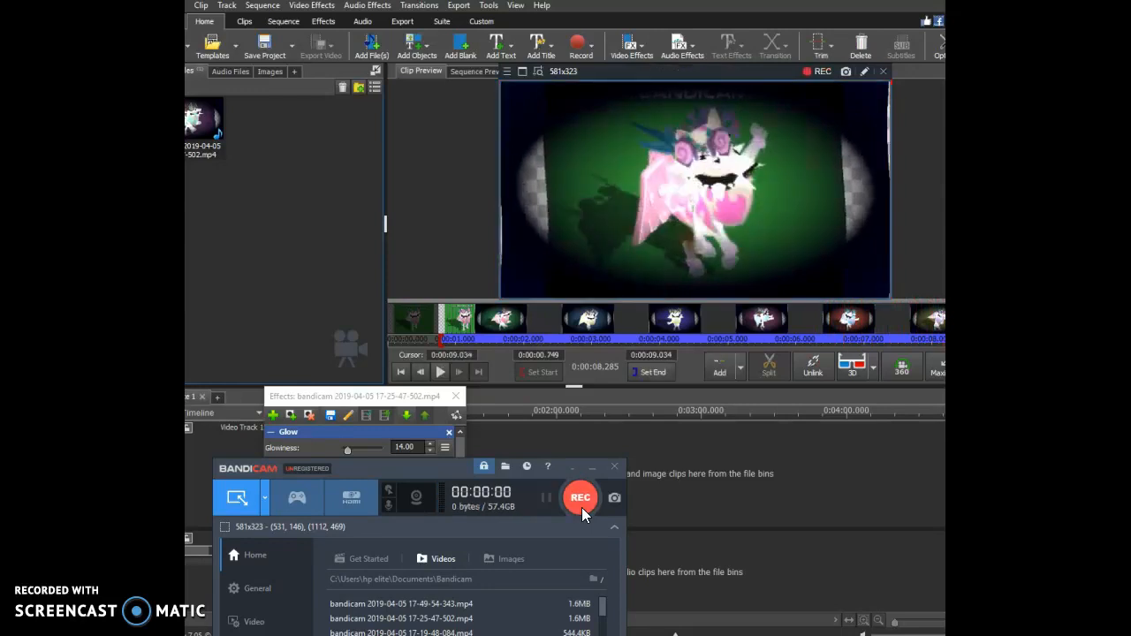
# Close the clip's effects window and place the preview cursor at about 0.768 s.
pyautogui.click(461, 394)
pyautogui.moveTo(466, 345); pyautogui.dragTo(444, 348)
pyautogui.click(715, 193)
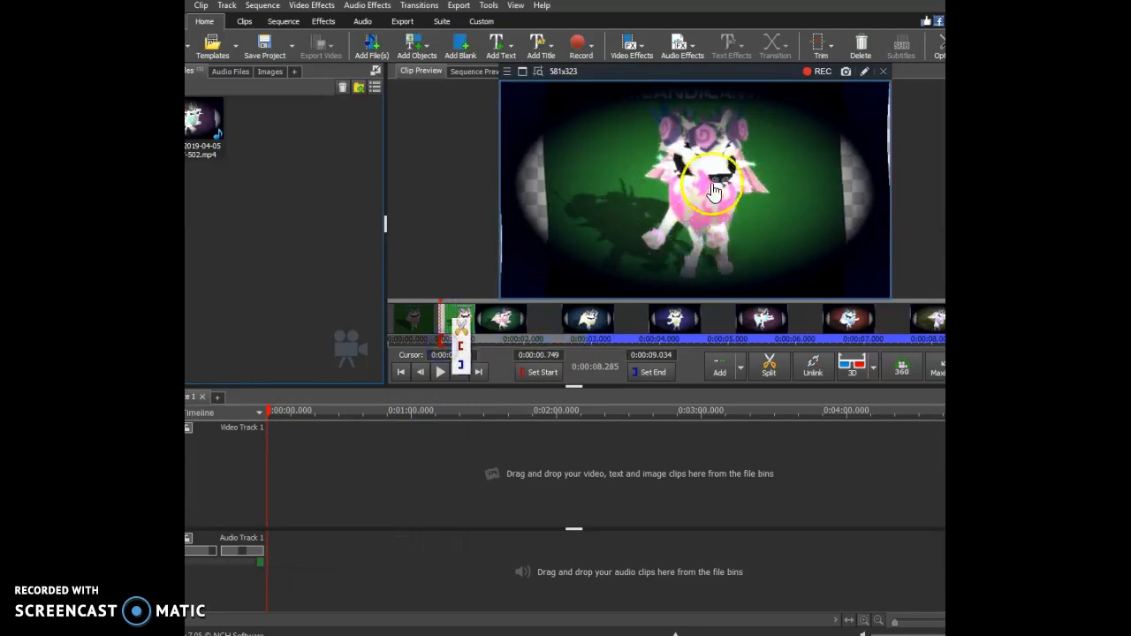
pyautogui.click(413, 431)
pyautogui.click(213, 108)
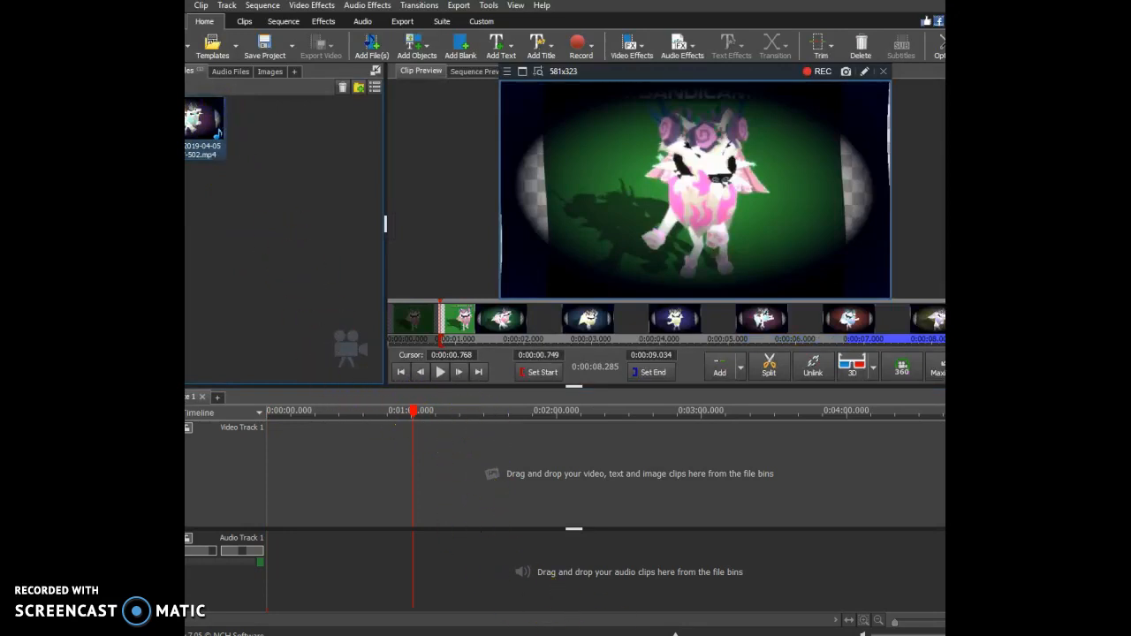
# Record a second Bandicam take of the clip preview playing from the repositioned cursor.
pyautogui.click(578, 493)
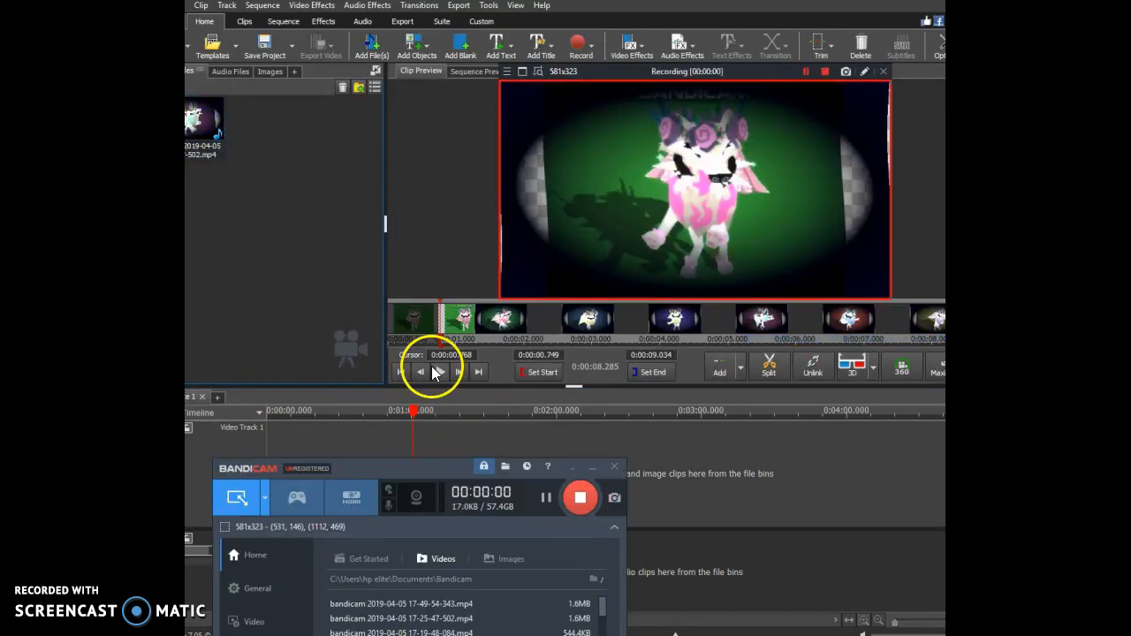
pyautogui.click(439, 372)
pyautogui.click(584, 634)
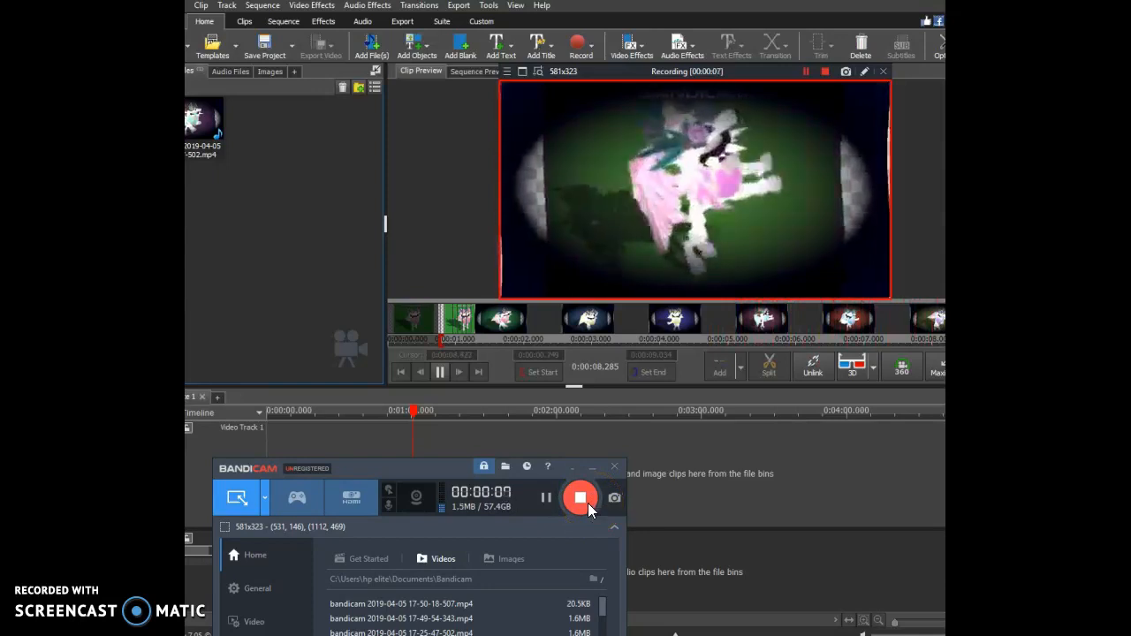
pyautogui.click(583, 500)
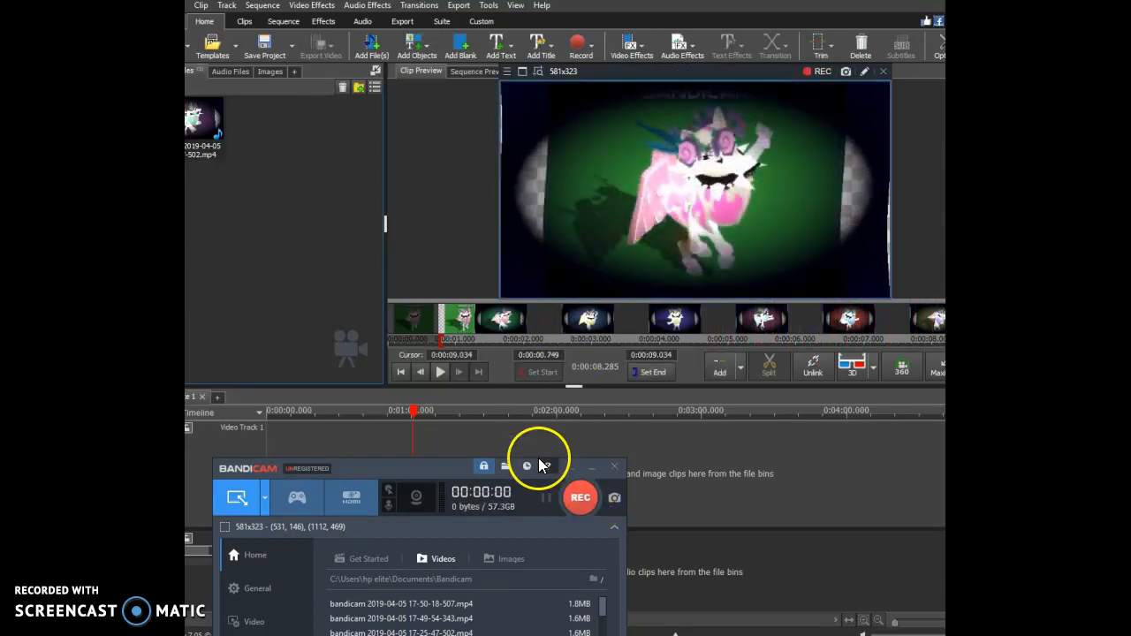
# Switch to the Photos app and close Bandicam's recording area.
pyautogui.doubleClick(475, 603)
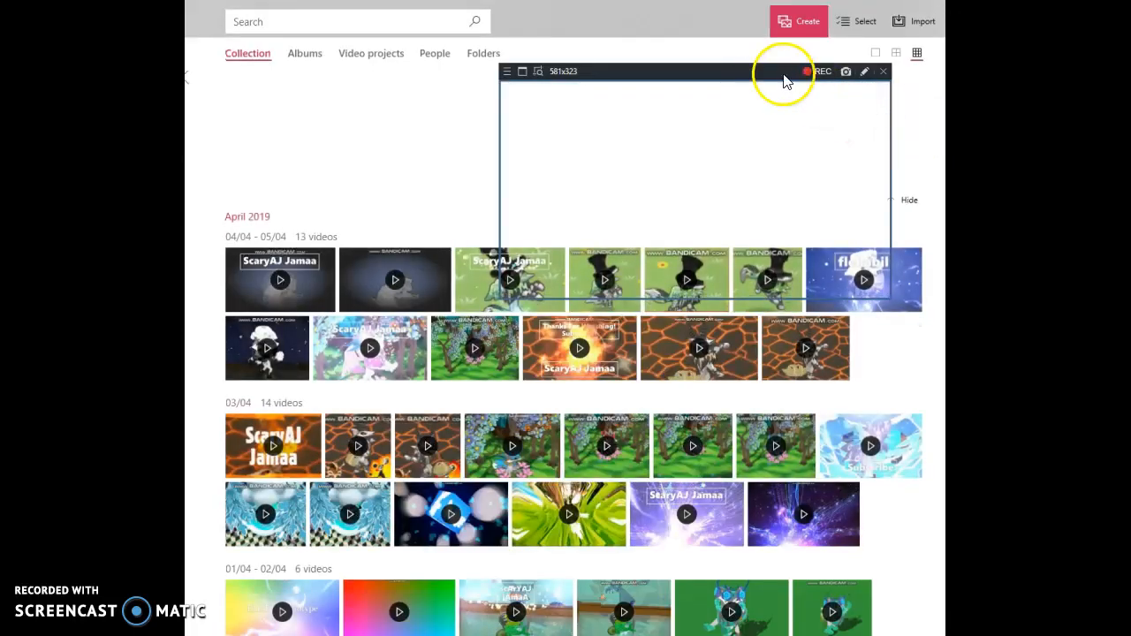
pyautogui.click(884, 71)
pyautogui.click(801, 22)
pyautogui.click(786, 80)
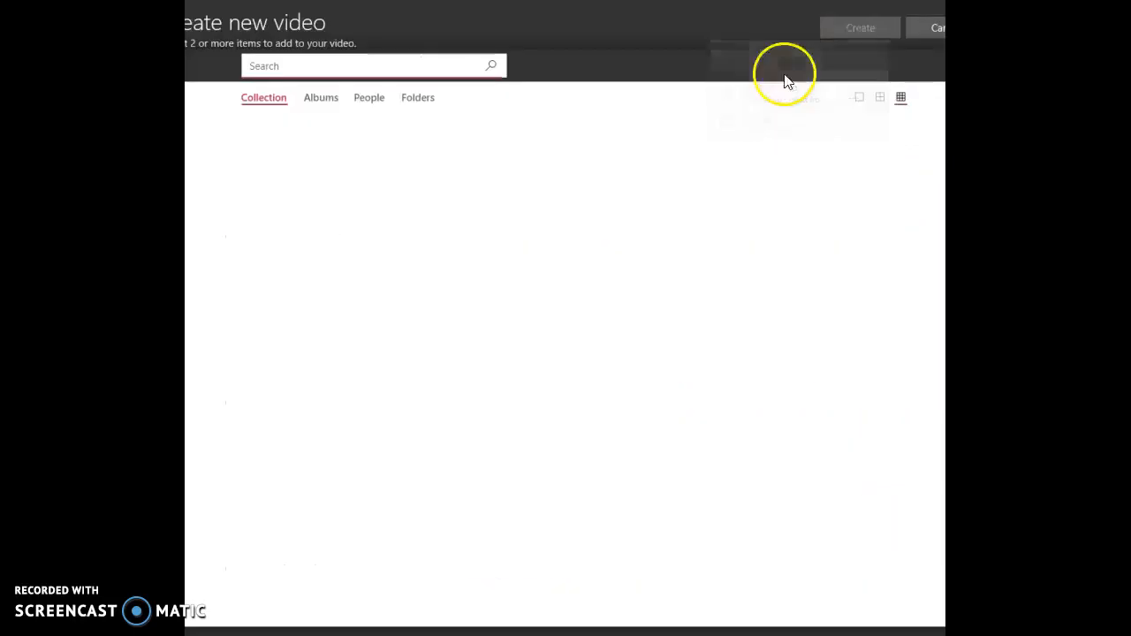
pyautogui.click(187, 3)
# Create a new custom video project titled "new ajpw intro".
pyautogui.click(828, 27)
pyautogui.click(776, 94)
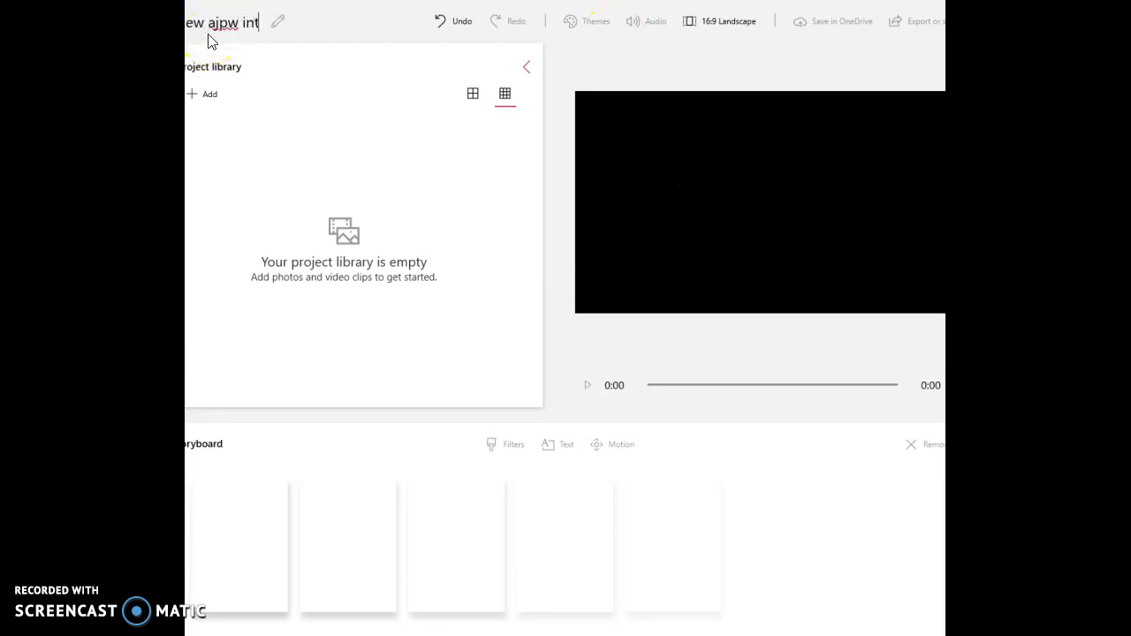
pyautogui.click(205, 93)
pyautogui.click(216, 148)
pyautogui.moveTo(554, 75); pyautogui.dragTo(557, 267)
pyautogui.click(303, 220)
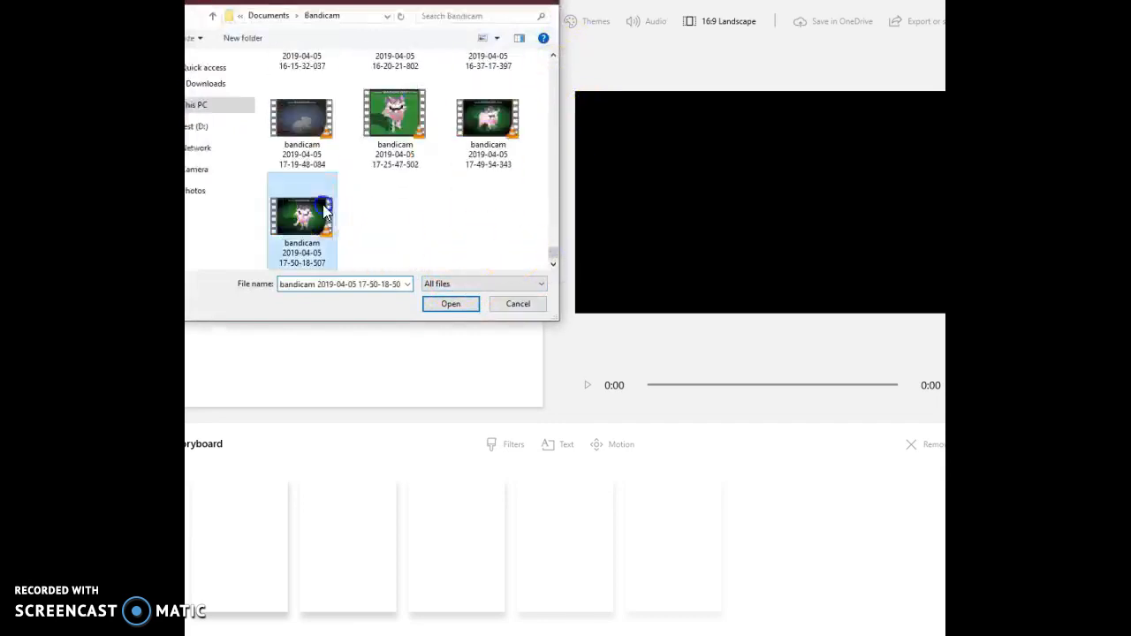
pyautogui.click(454, 306)
pyautogui.moveTo(195, 146); pyautogui.dragTo(371, 487)
# Trim the start of the storyboard clip so it lasts 8.43 s, and play the video.
pyautogui.click(589, 386)
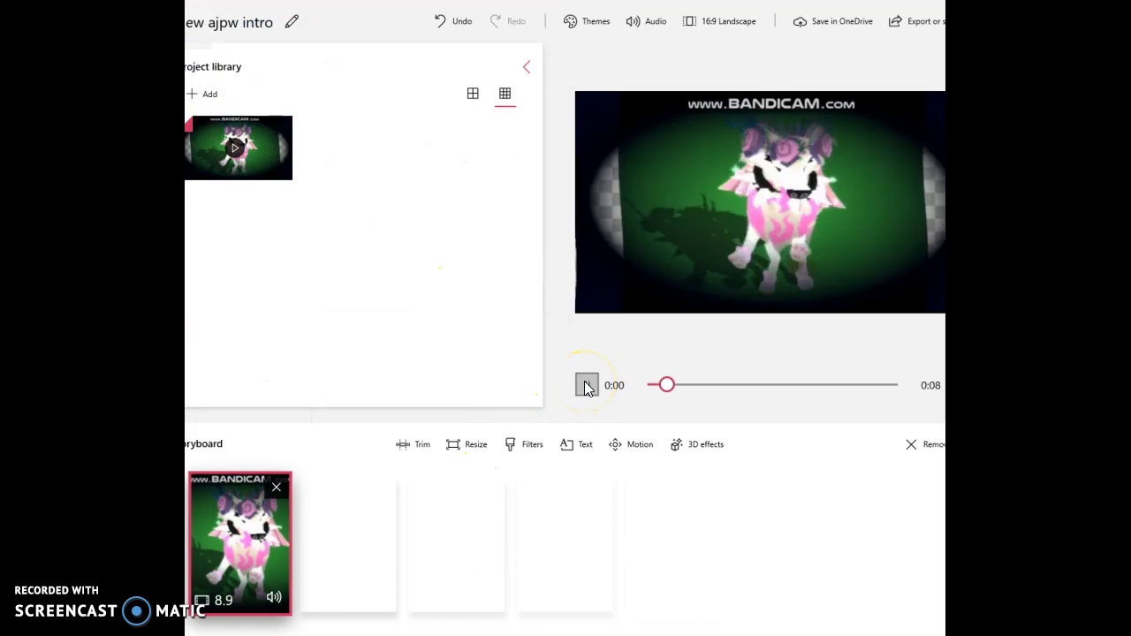
pyautogui.click(423, 445)
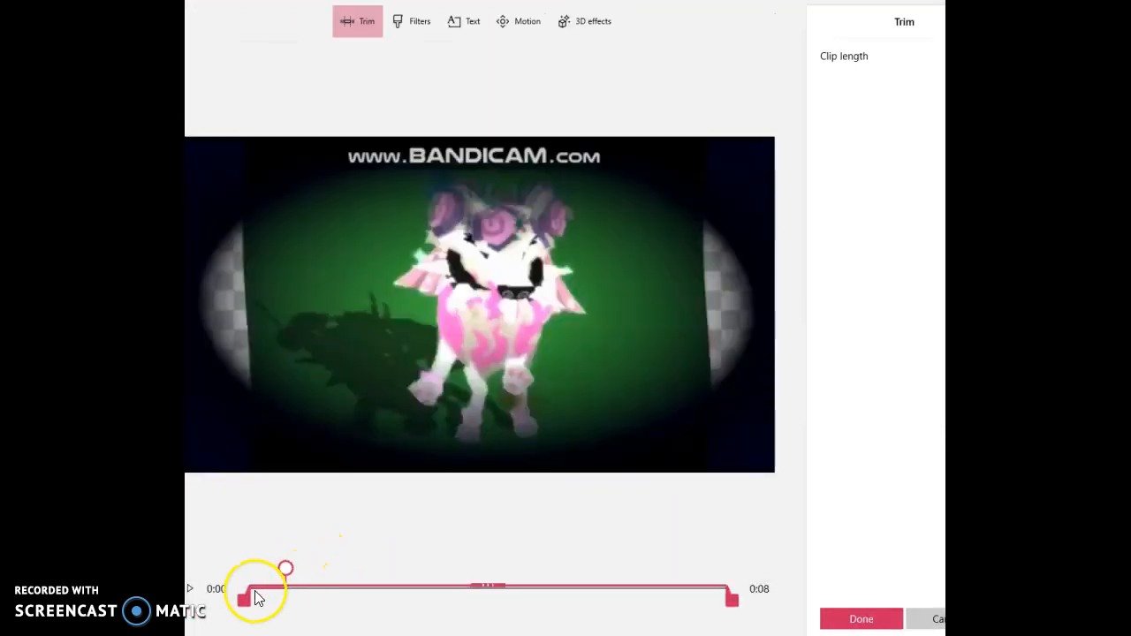
pyautogui.moveTo(250, 610); pyautogui.dragTo(276, 616)
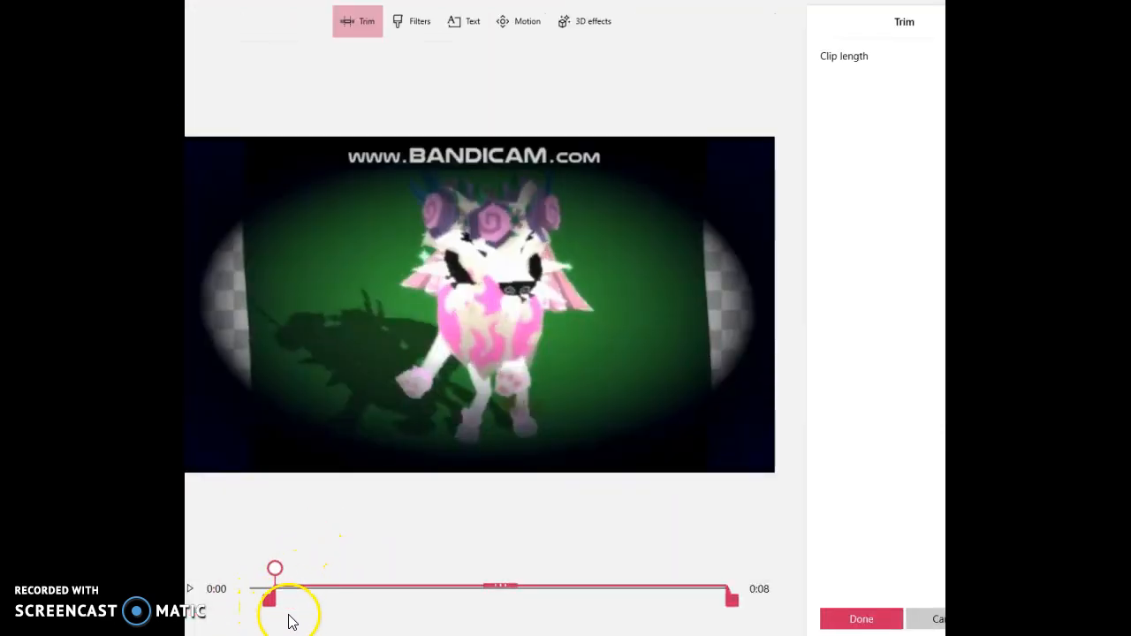
pyautogui.click(862, 619)
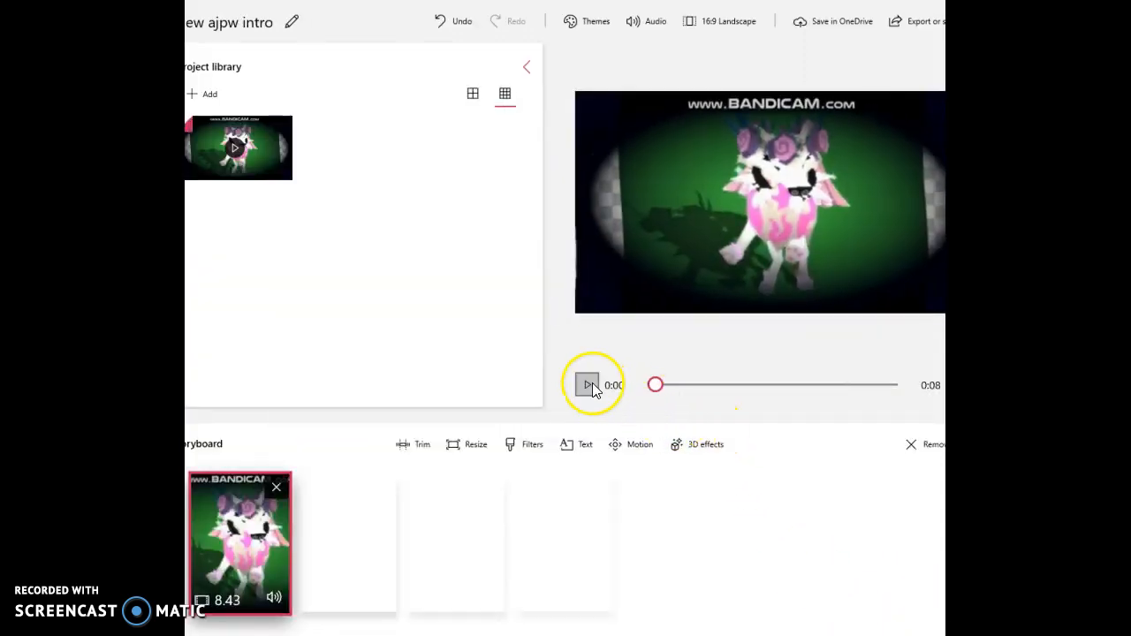
pyautogui.click(589, 386)
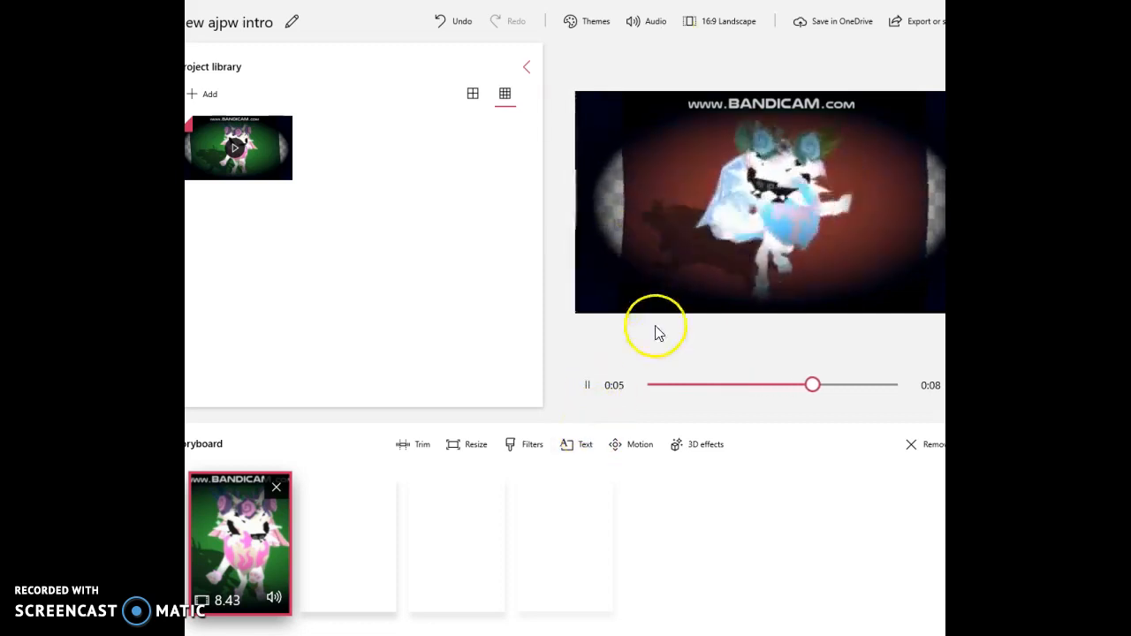
# Add the Magical light 3D effect to the clip and move it to the character's feet.
pyautogui.click(688, 456)
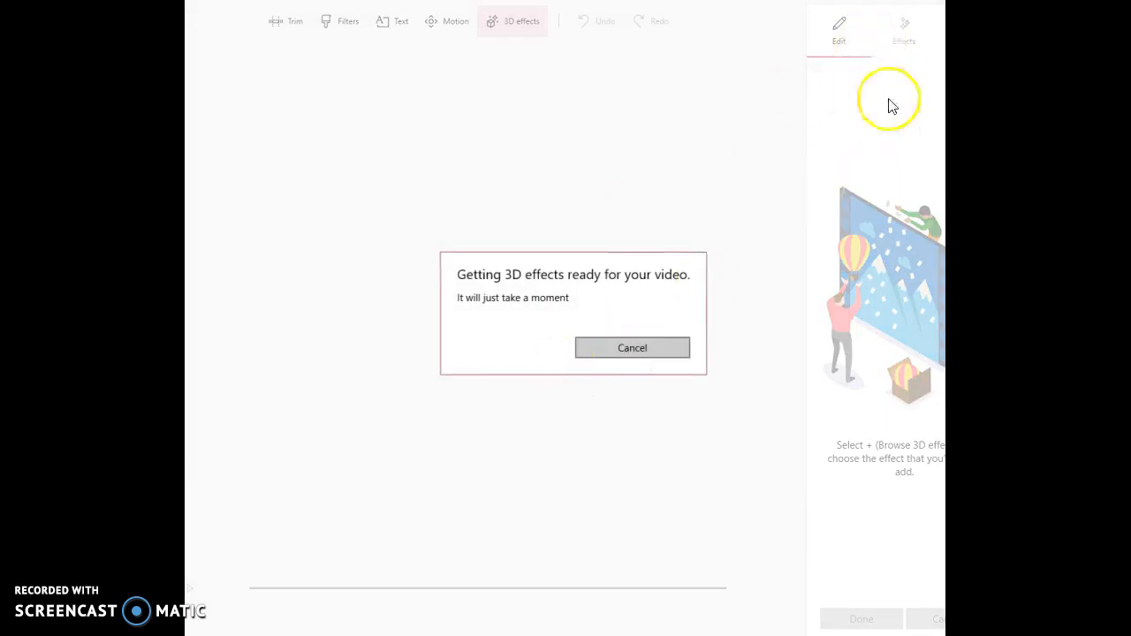
pyautogui.scroll(-10, 880, 472)
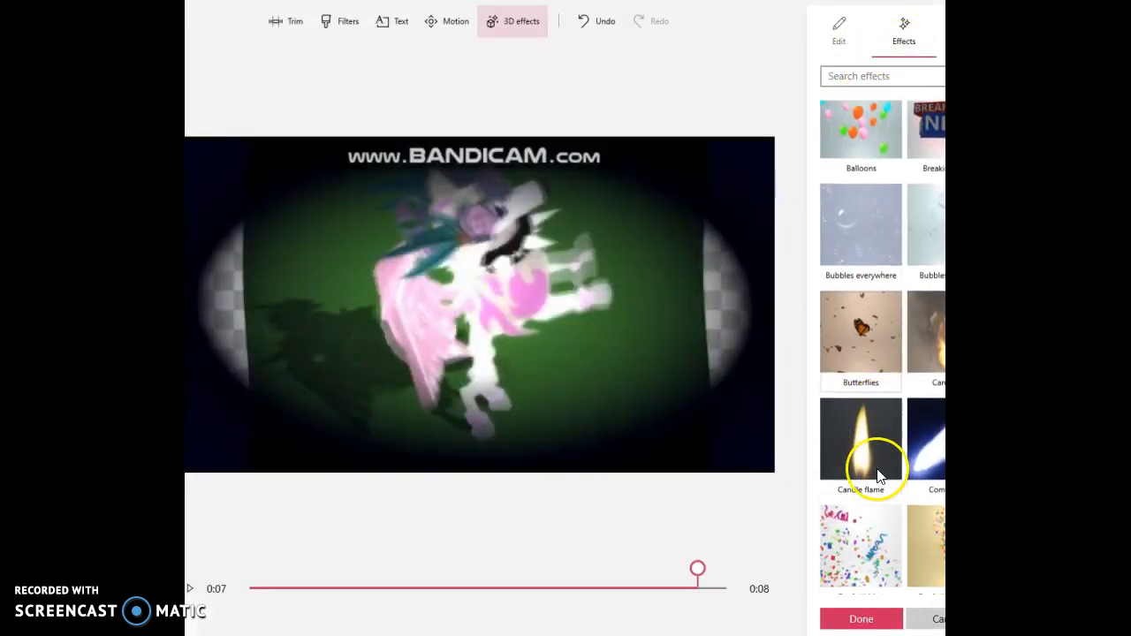
pyautogui.scroll(-8, 822, 416)
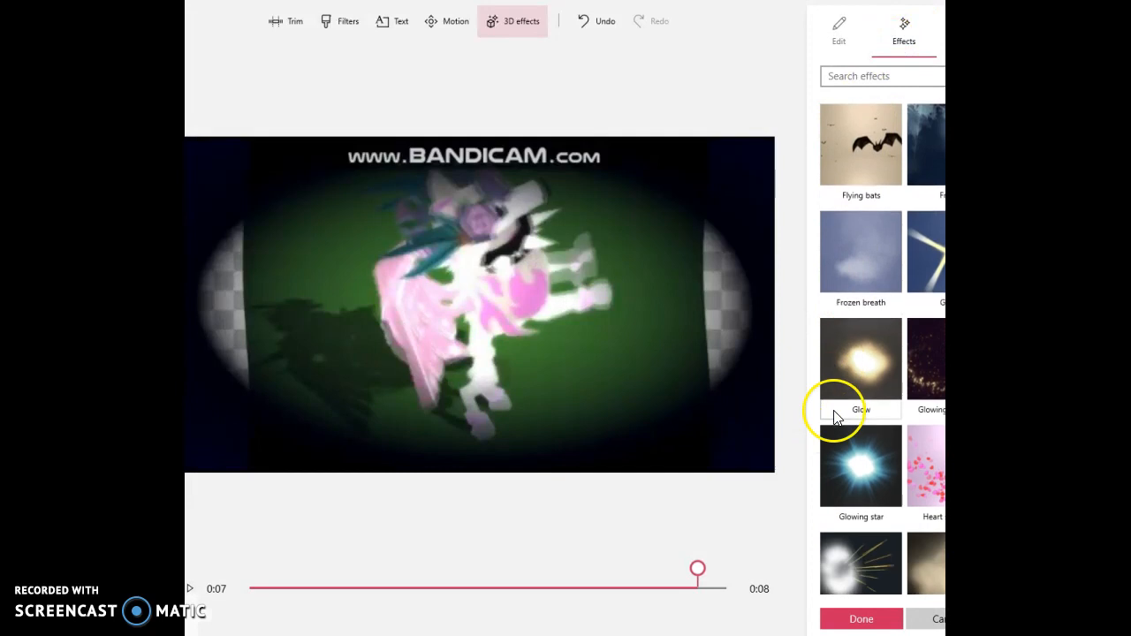
pyautogui.scroll(-2, 832, 391)
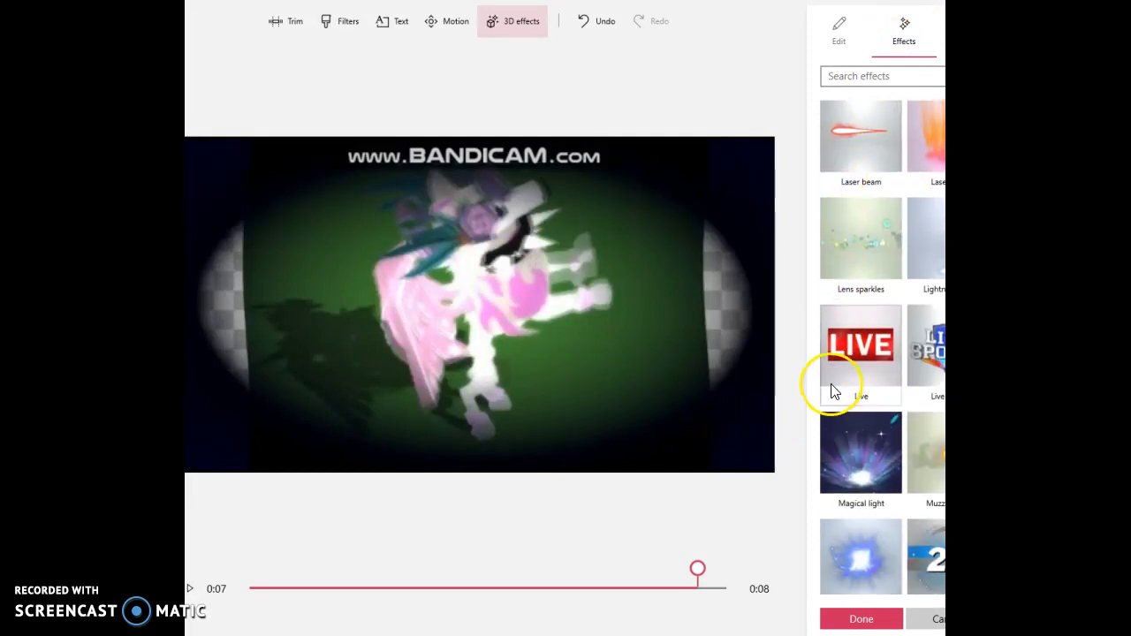
pyautogui.click(856, 405)
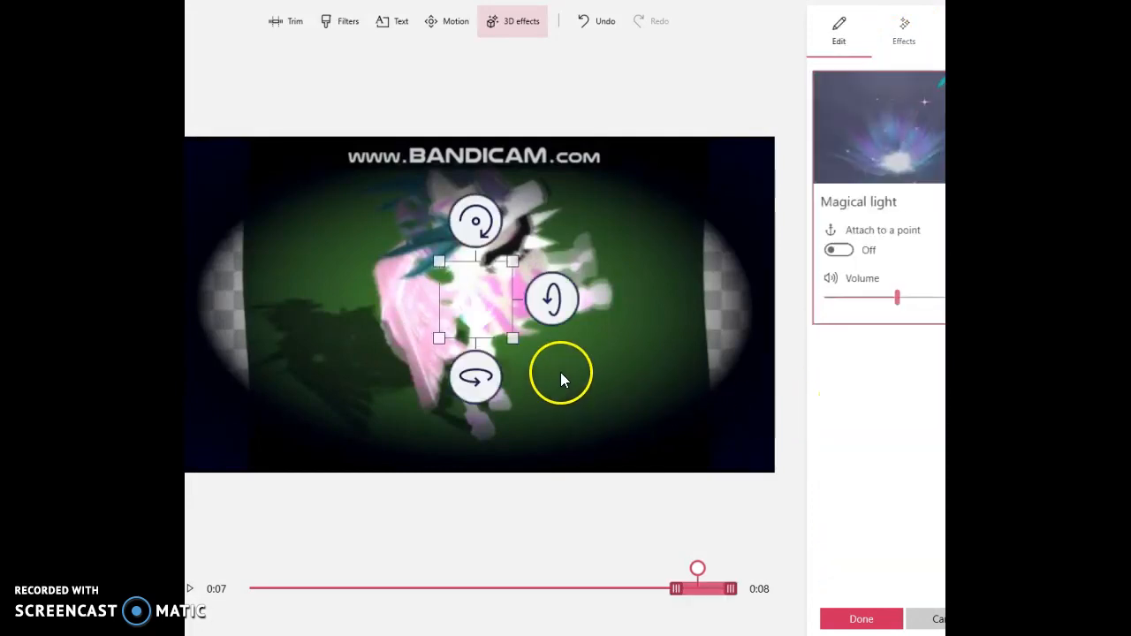
pyautogui.moveTo(574, 404); pyautogui.dragTo(521, 443)
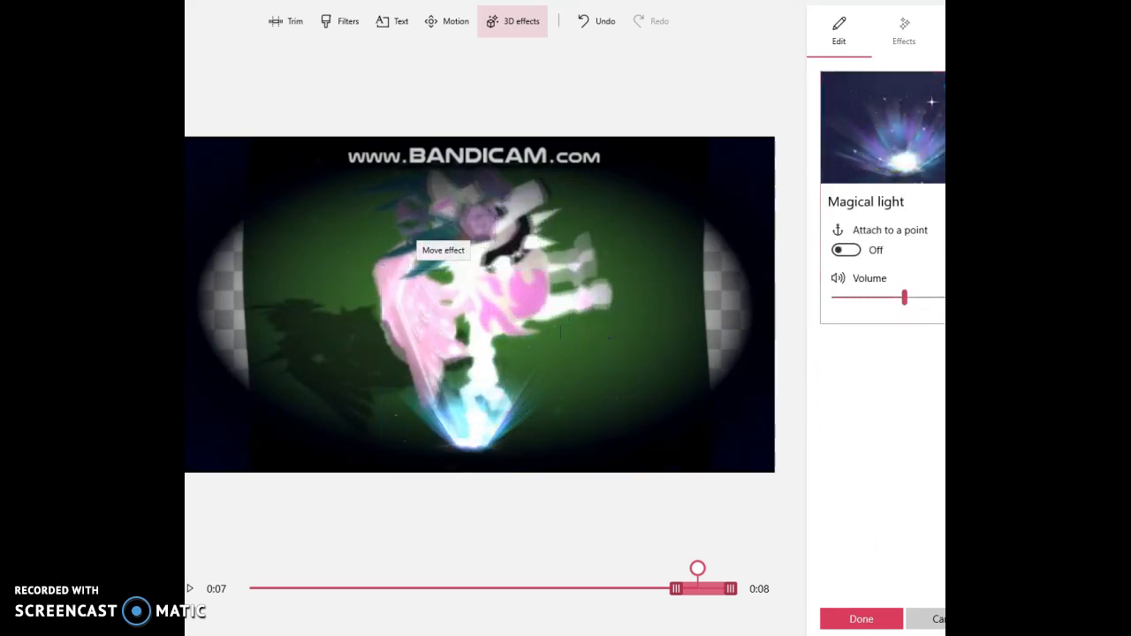
# Add the Plasma sparks 3D effect, enlarge it slightly and move it to the right edge of the picture.
pyautogui.click(904, 35)
pyautogui.scroll(-3, 867, 519)
pyautogui.scroll(-10, 867, 519)
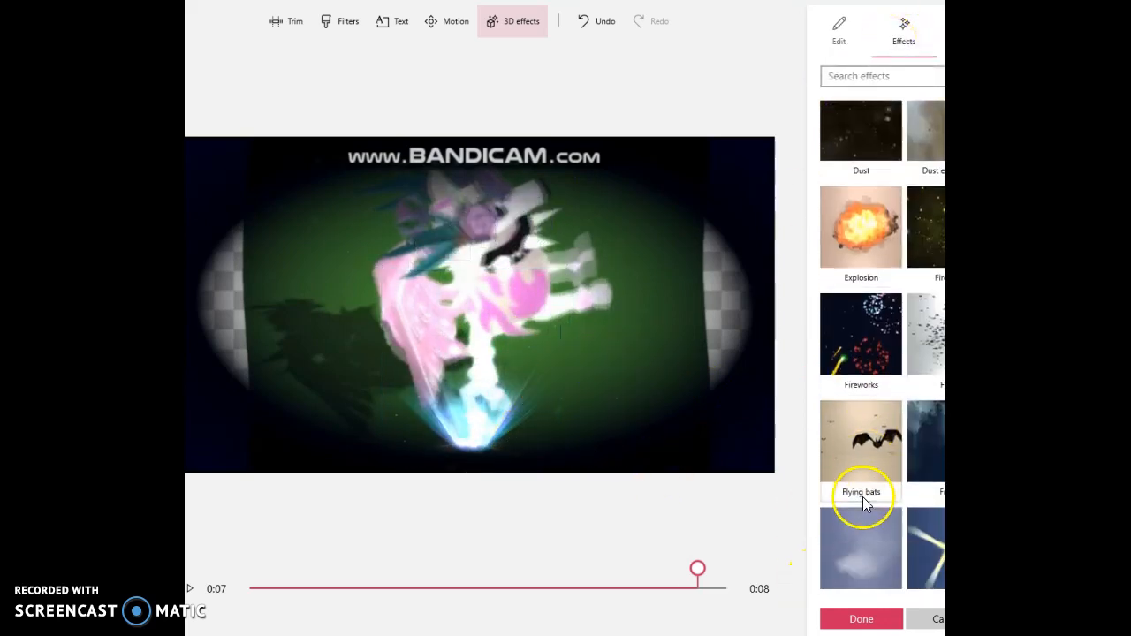
pyautogui.scroll(-10, 853, 463)
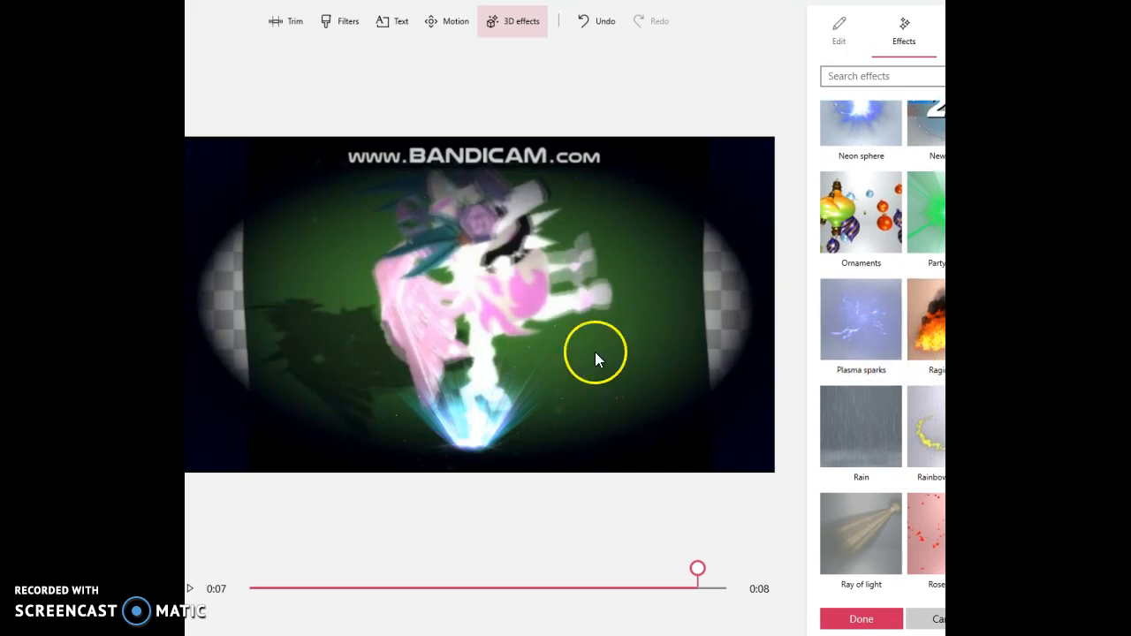
pyautogui.click(832, 338)
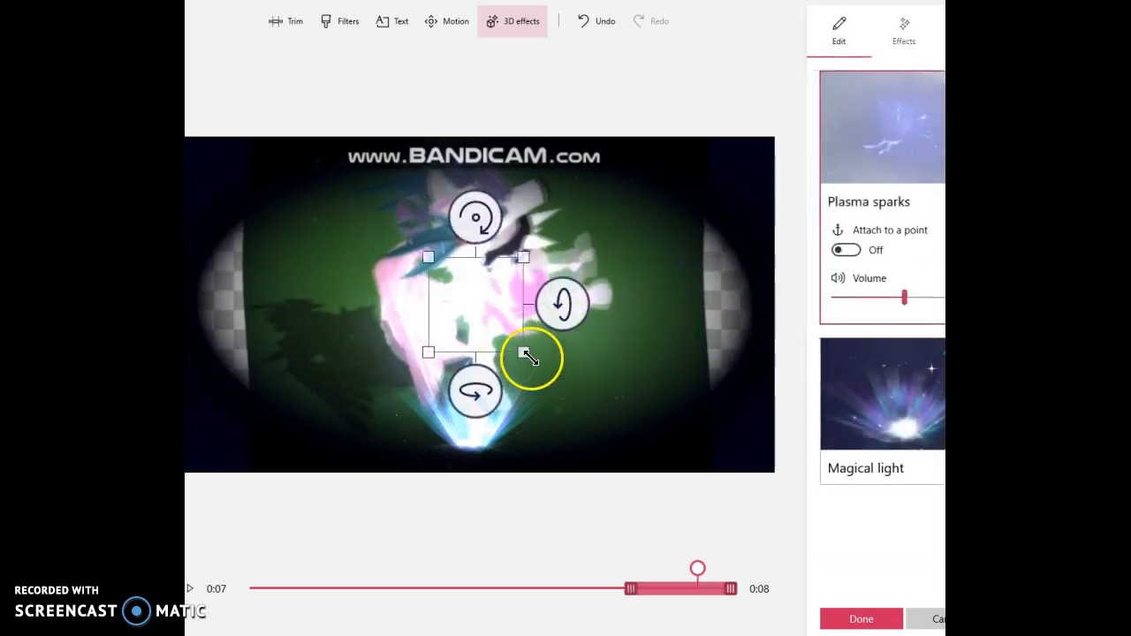
pyautogui.moveTo(543, 350); pyautogui.dragTo(749, 332)
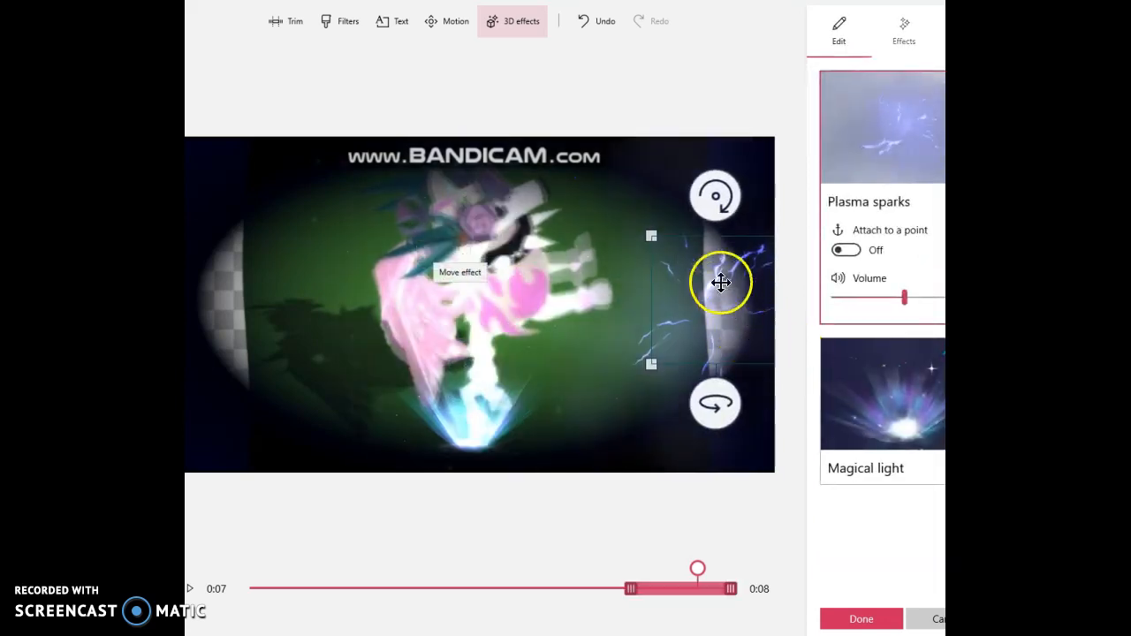
# Delete the Plasma sparks and Magical light effects from the clip.
pyautogui.click(908, 311)
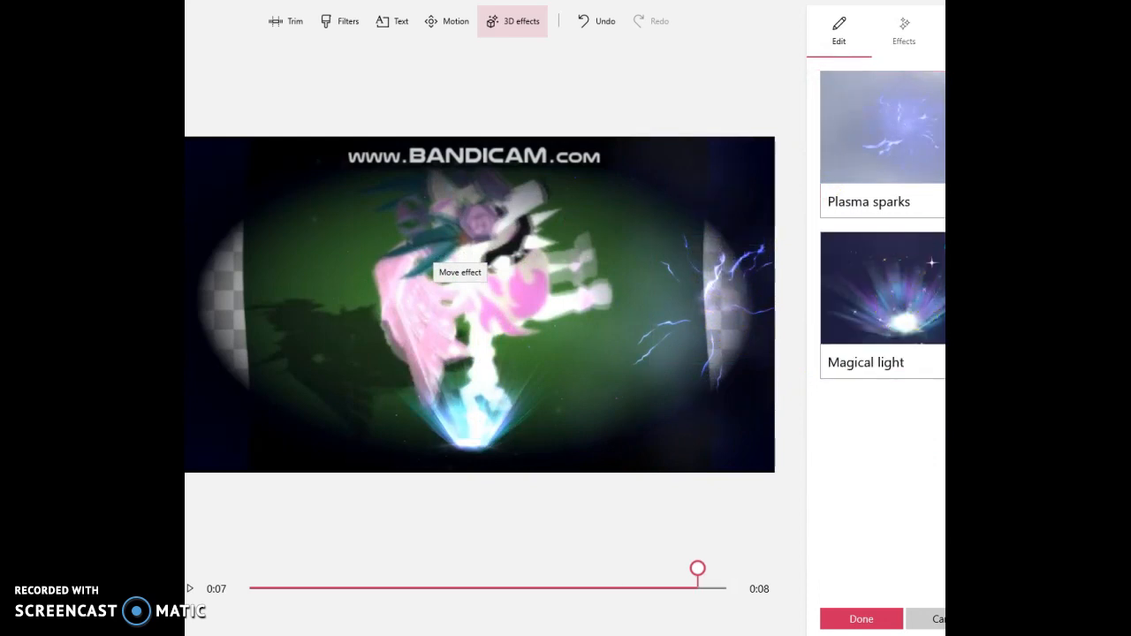
pyautogui.press('Delete')
pyautogui.press('Delete')
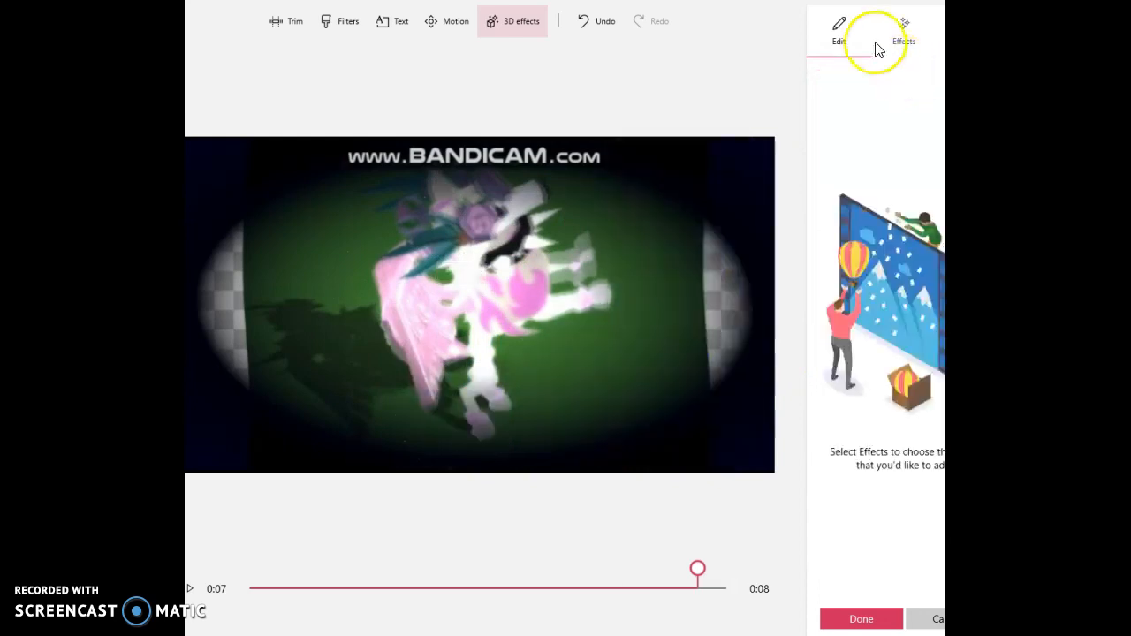
# Add the Fireworks 3D effect low in the frame near the start of the clip, and play the video.
pyautogui.click(904, 42)
pyautogui.scroll(-2, 808, 374)
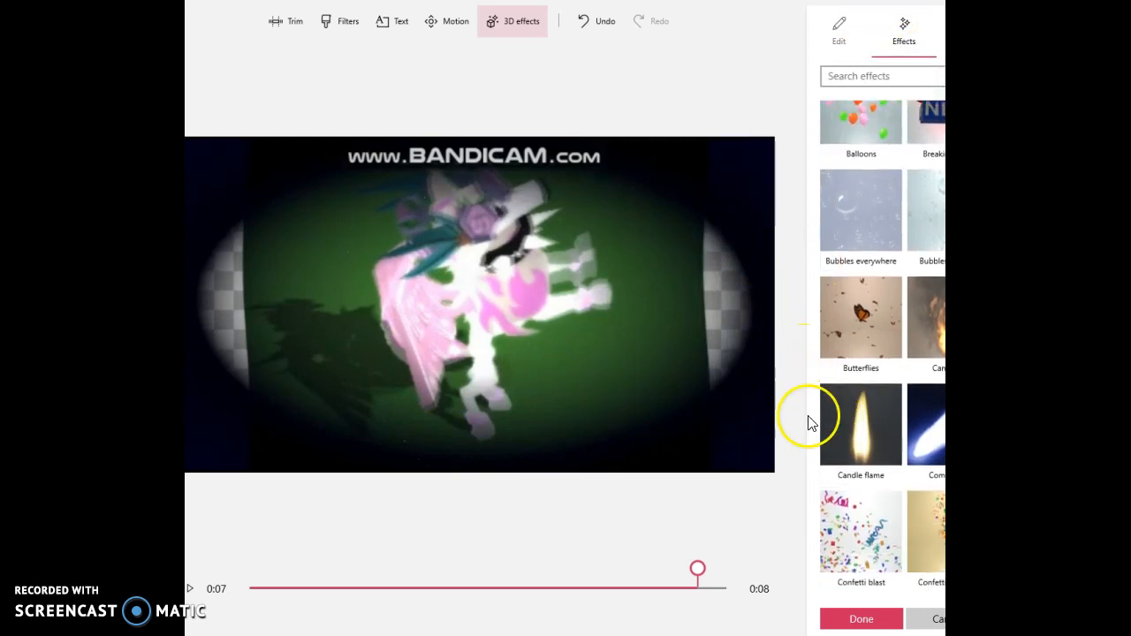
pyautogui.scroll(-3, 831, 446)
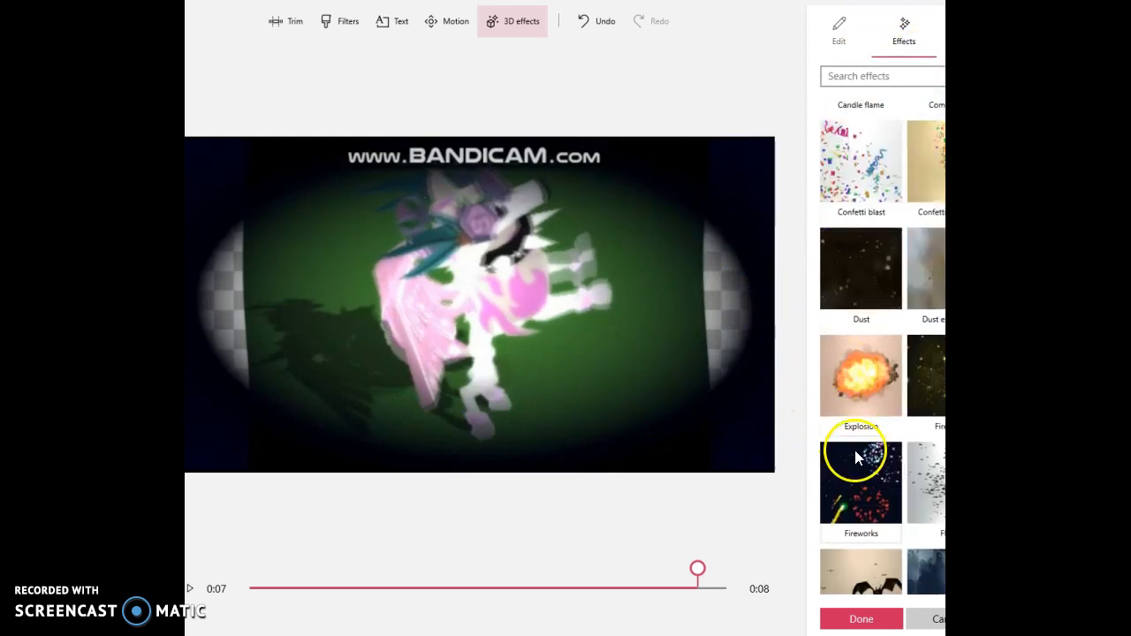
pyautogui.click(863, 465)
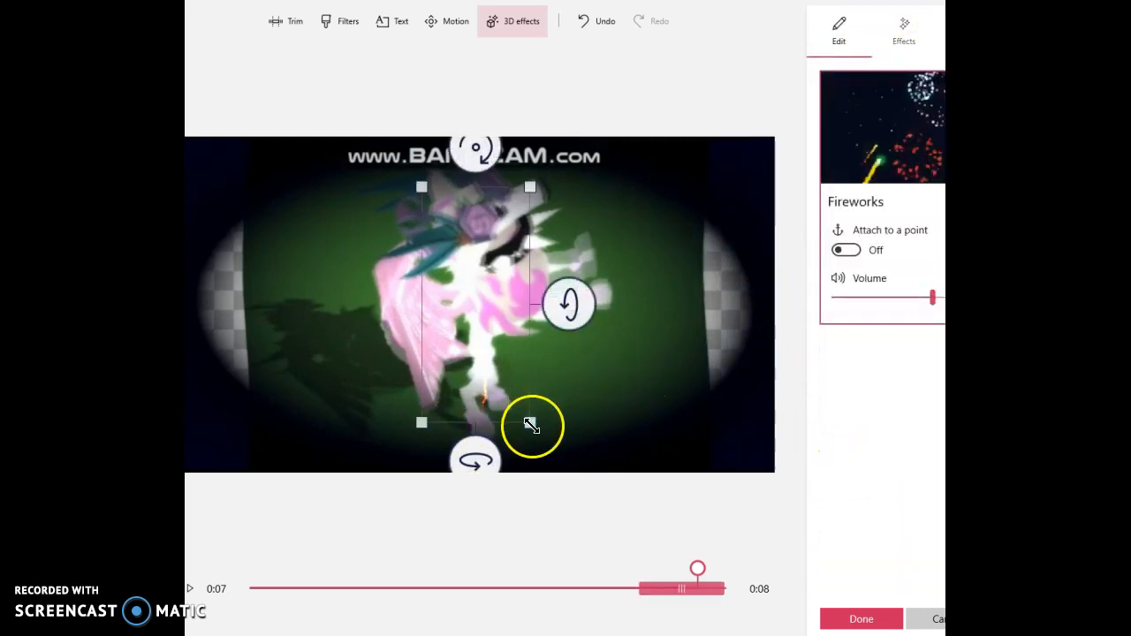
pyautogui.moveTo(679, 587); pyautogui.dragTo(303, 568)
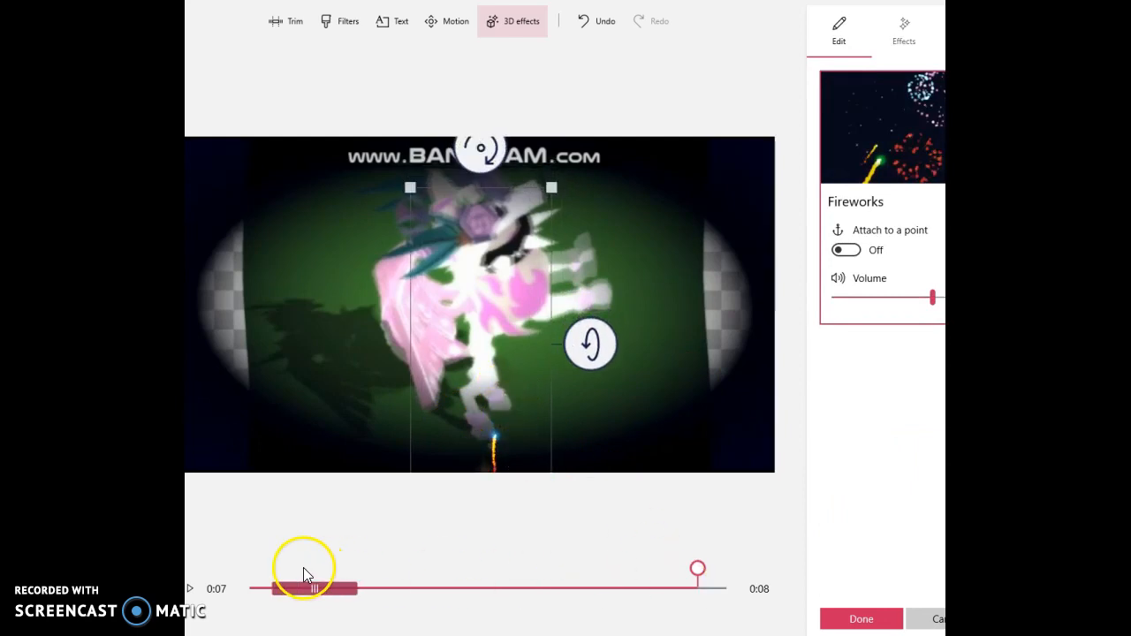
pyautogui.click(849, 620)
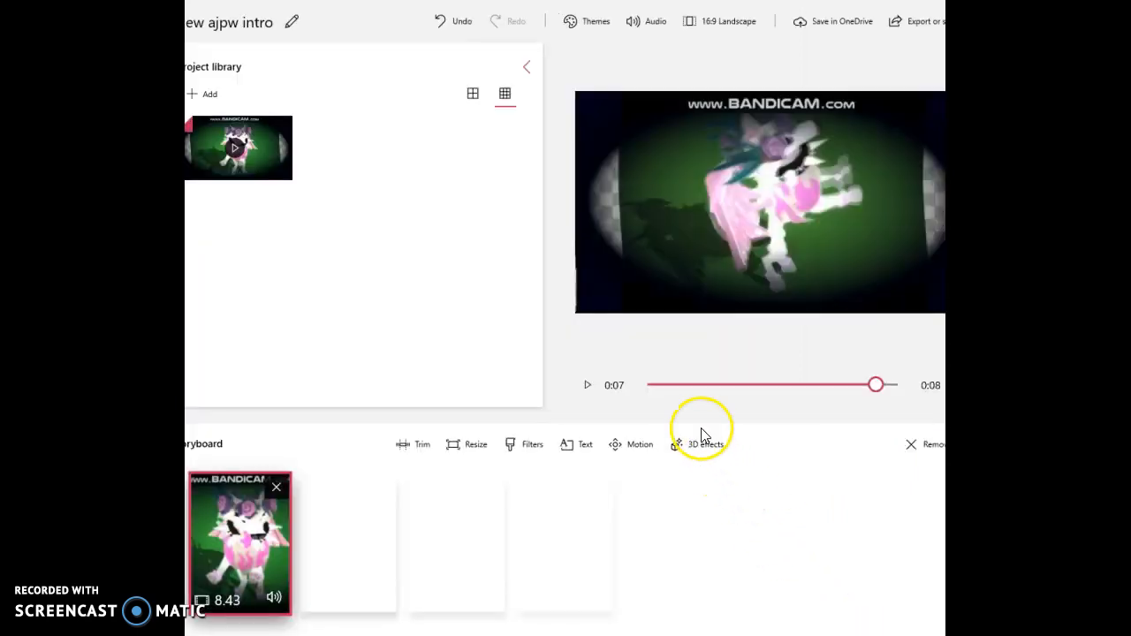
pyautogui.click(586, 386)
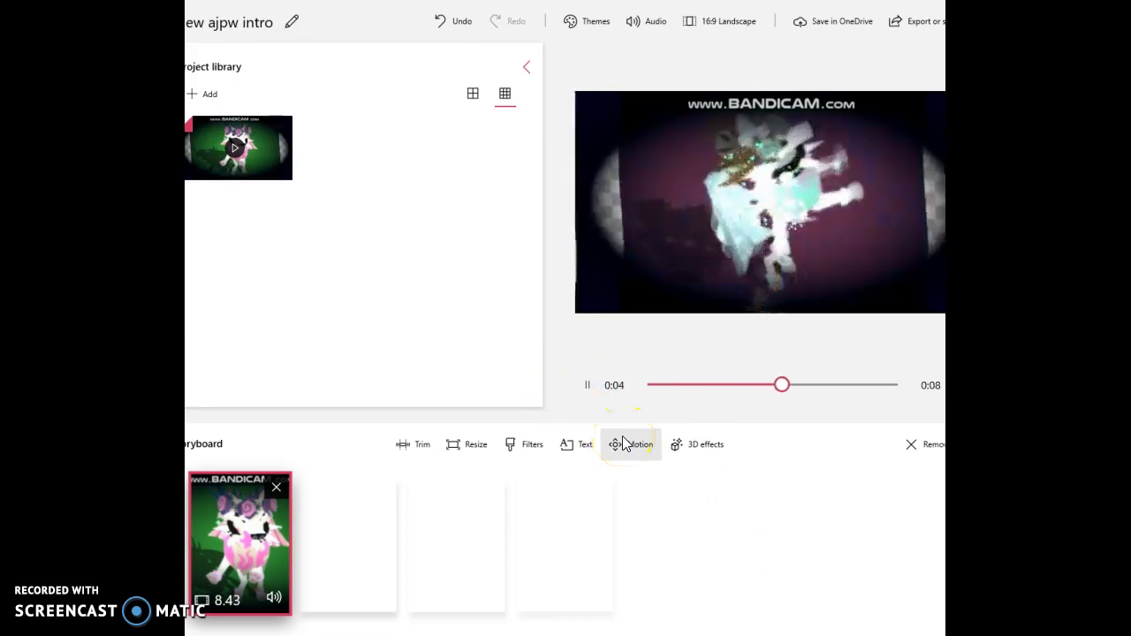
# Turn the Fireworks effect's volume all the way down.
pyautogui.click(687, 454)
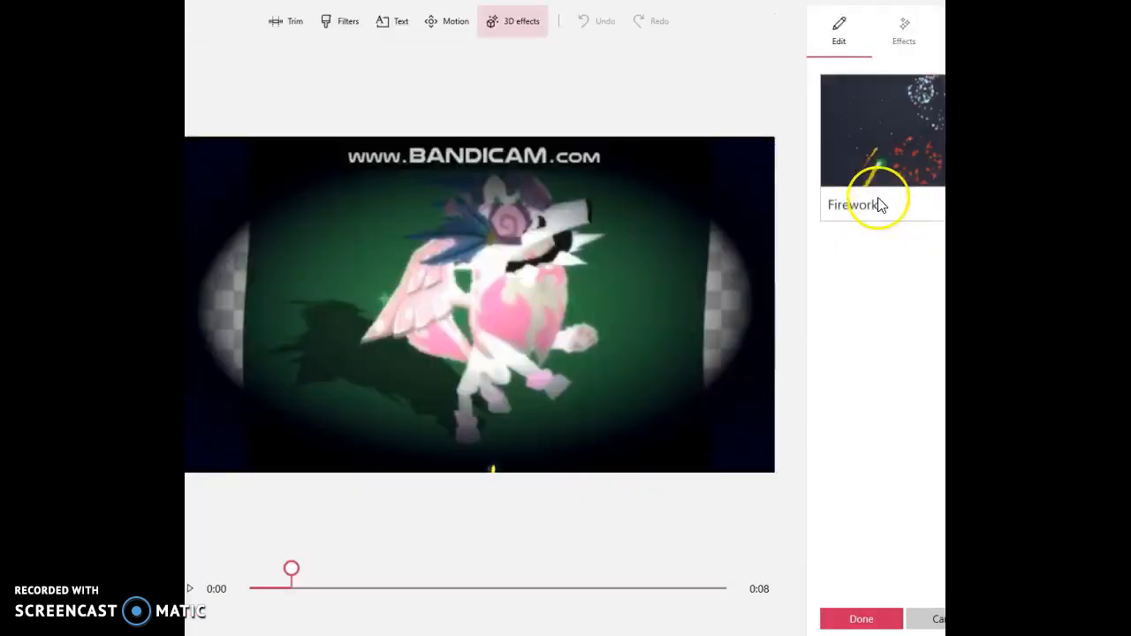
pyautogui.click(871, 202)
pyautogui.moveTo(858, 298); pyautogui.dragTo(803, 336)
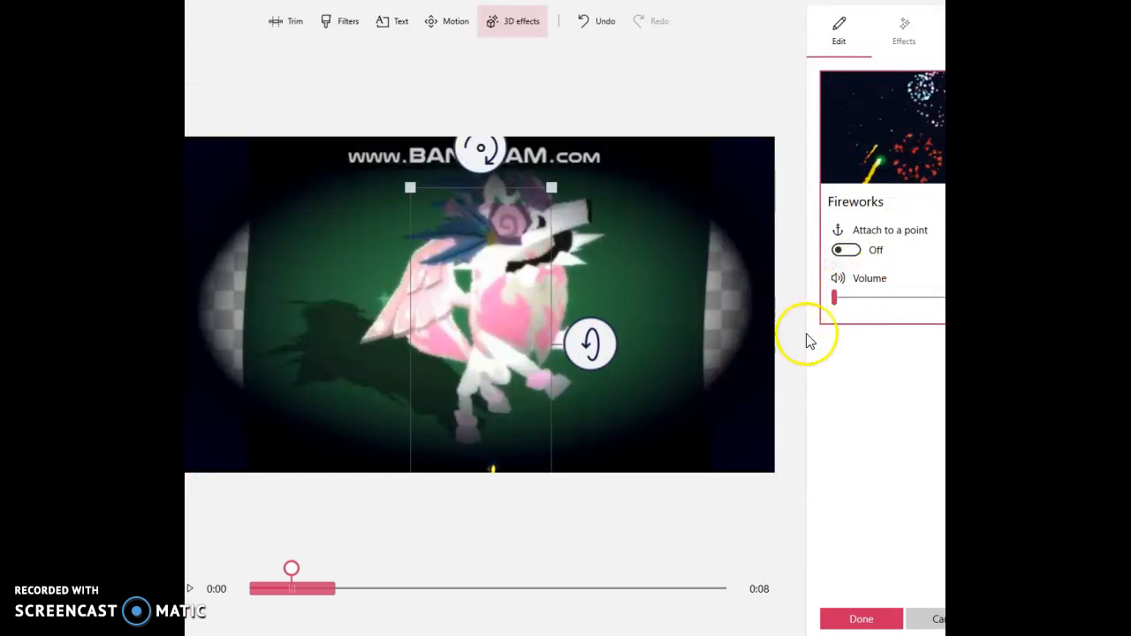
pyautogui.click(859, 619)
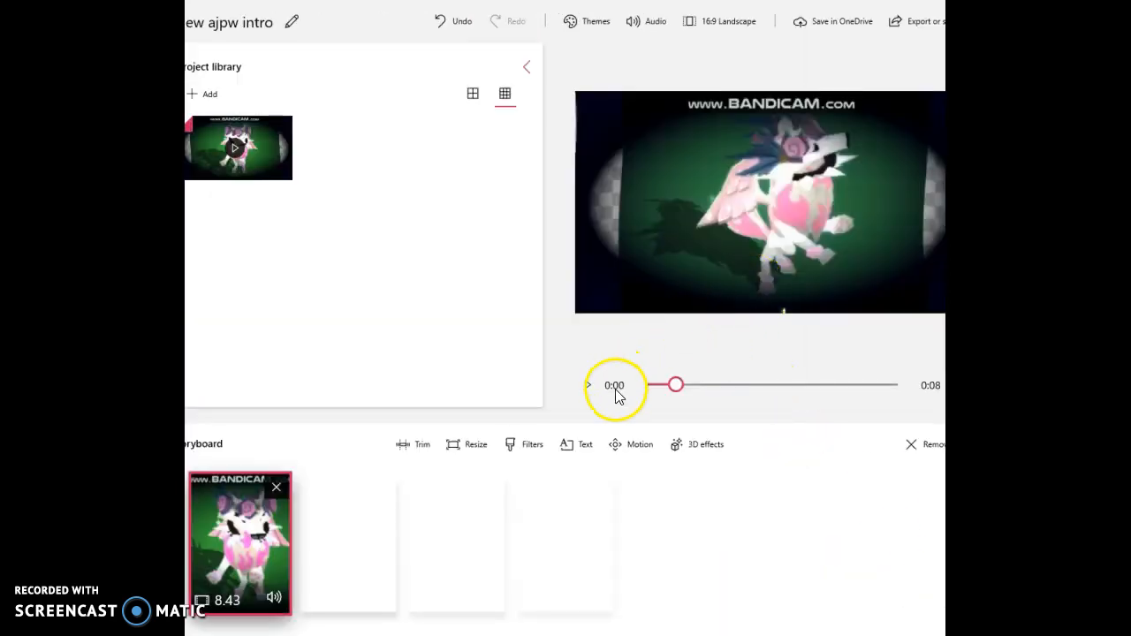
# Apply the centred zoom-in camera motion to the clip.
pyautogui.click(634, 448)
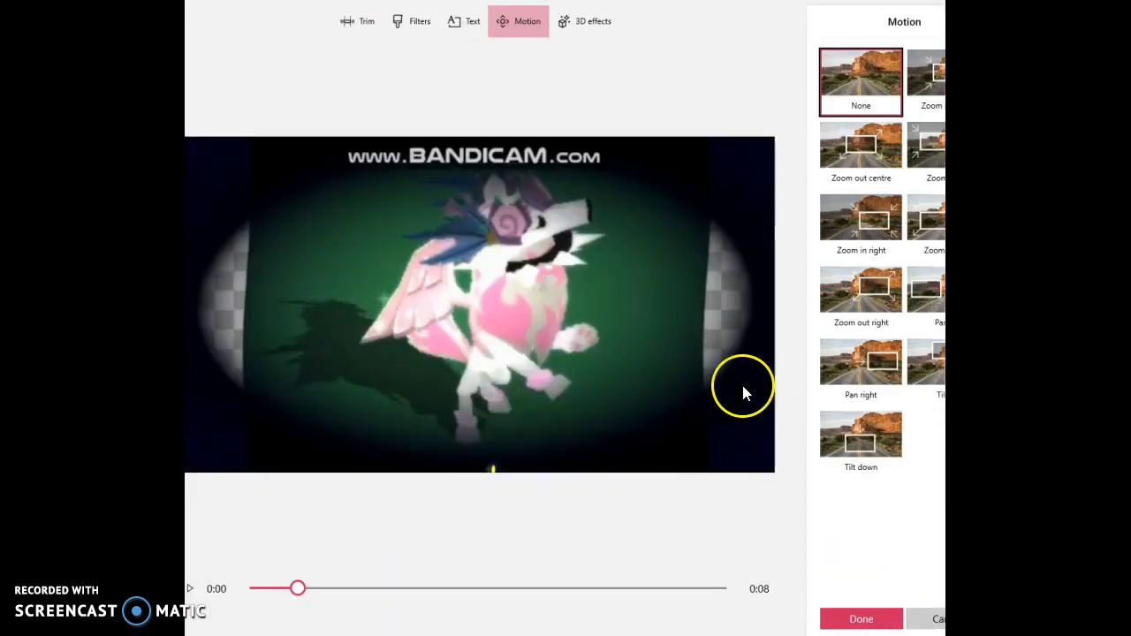
pyautogui.click(860, 616)
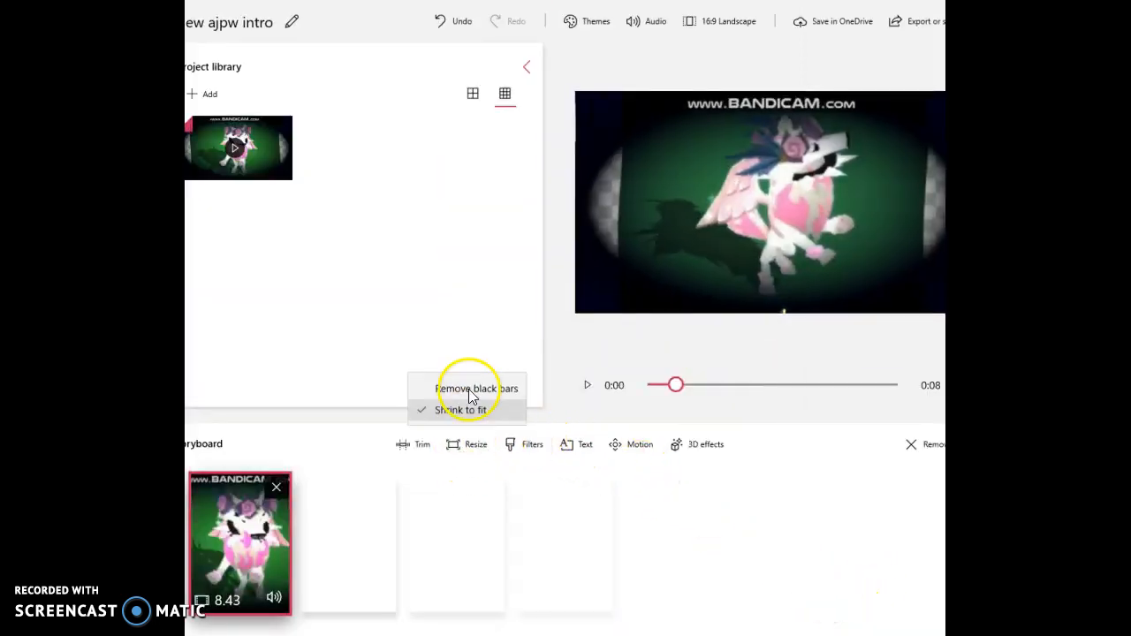
# Try the Inky, Denim and Original filters on the clip and select the Classic filter.
pyautogui.click(526, 456)
pyautogui.click(865, 369)
pyautogui.click(862, 221)
pyautogui.click(844, 77)
pyautogui.click(940, 84)
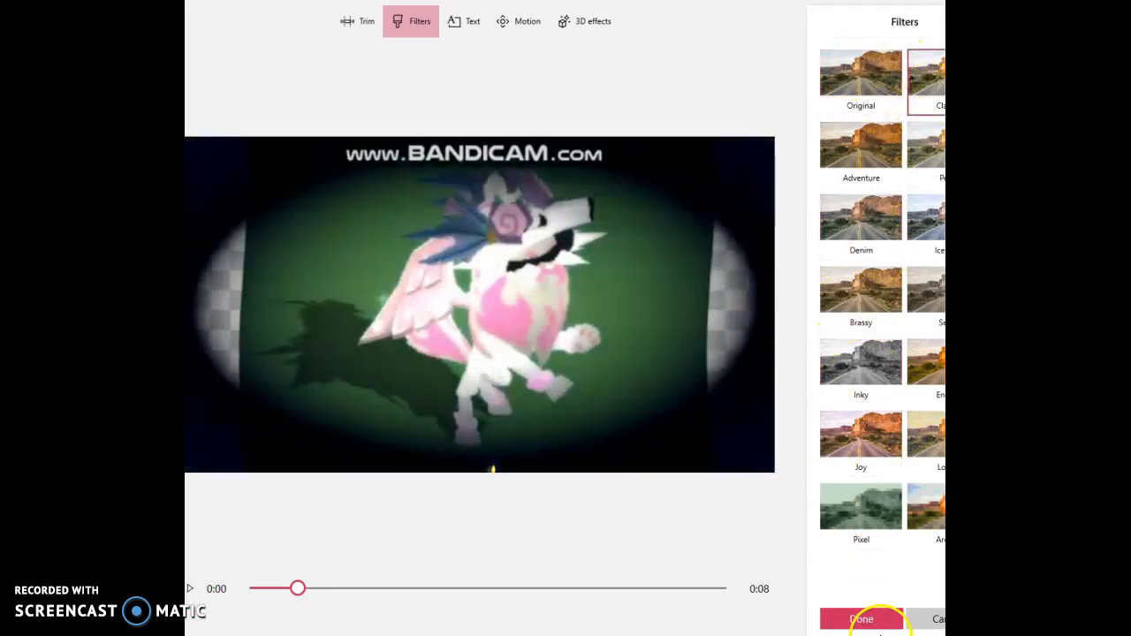
# Try further filters such as Pixel, Joy and Adventure, and apply the Classic filter to the clip.
pyautogui.click(862, 508)
pyautogui.click(894, 453)
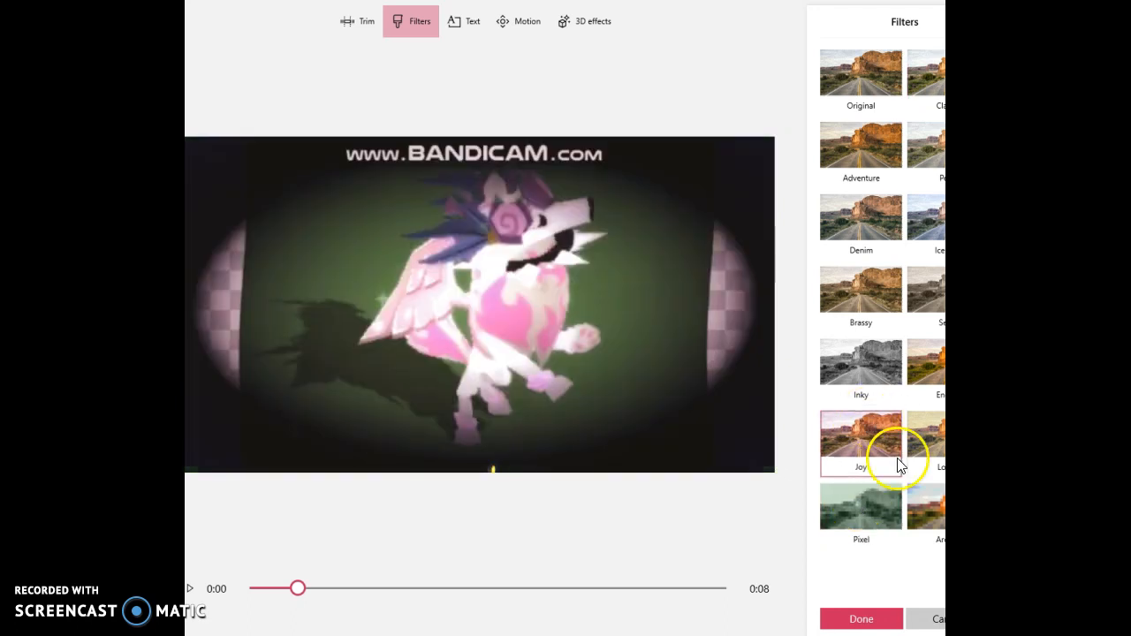
pyautogui.click(928, 513)
pyautogui.click(926, 362)
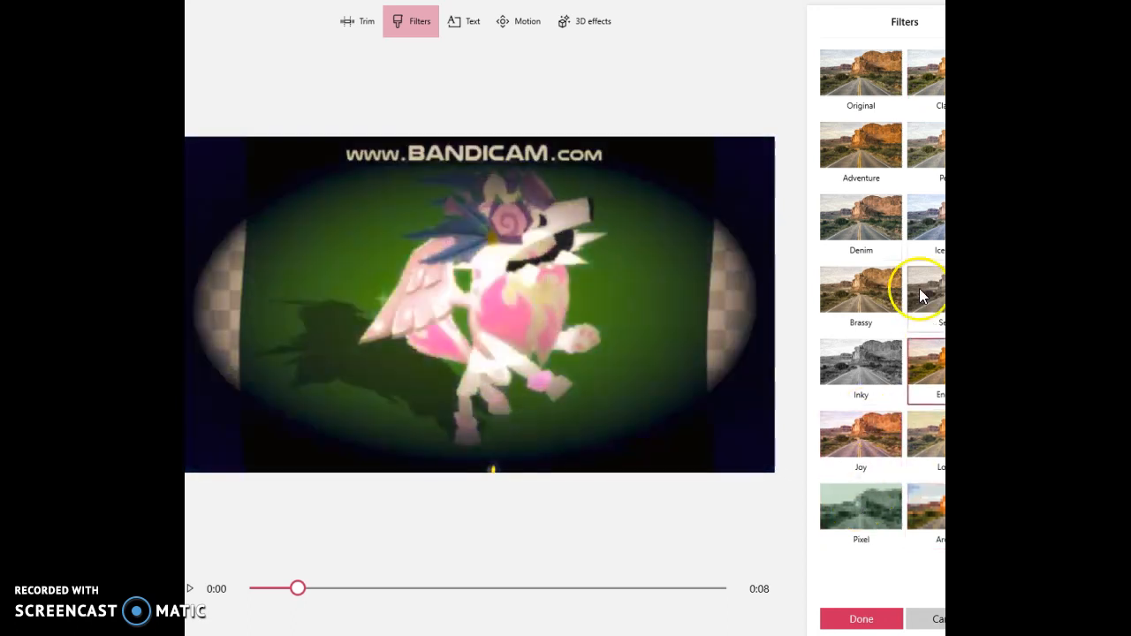
pyautogui.click(916, 228)
pyautogui.click(855, 228)
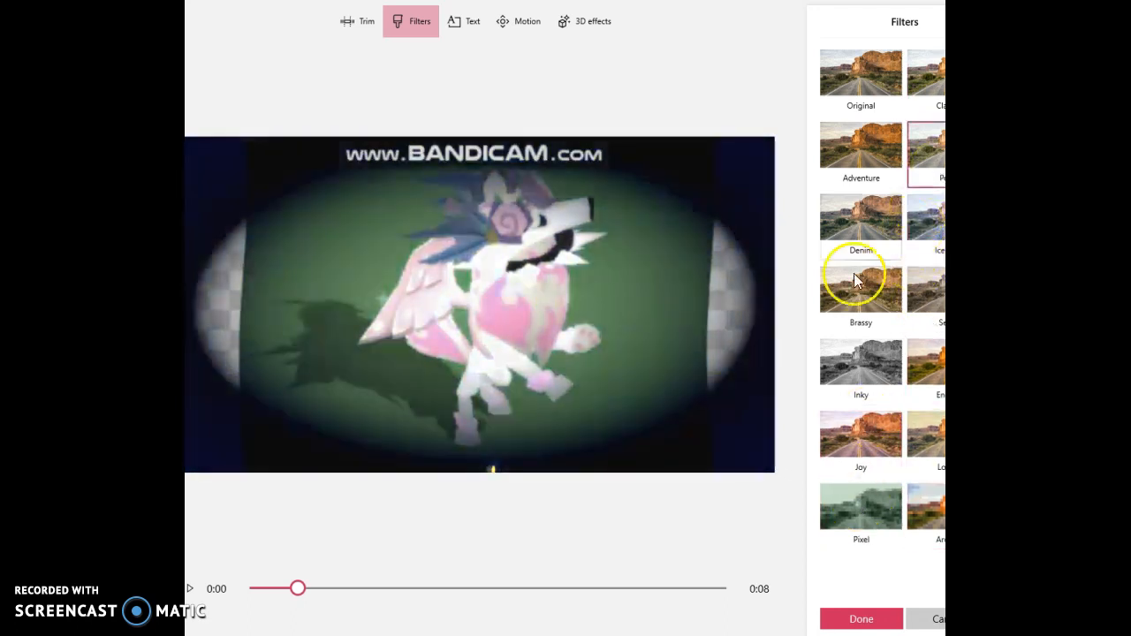
pyautogui.click(879, 151)
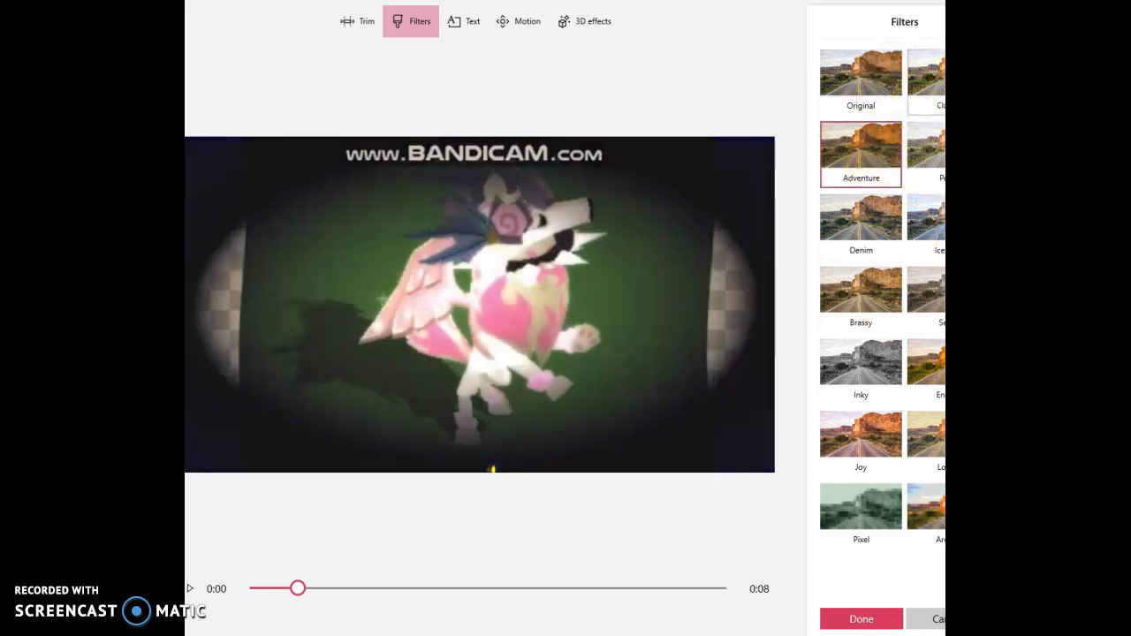
pyautogui.click(925, 85)
pyautogui.click(842, 622)
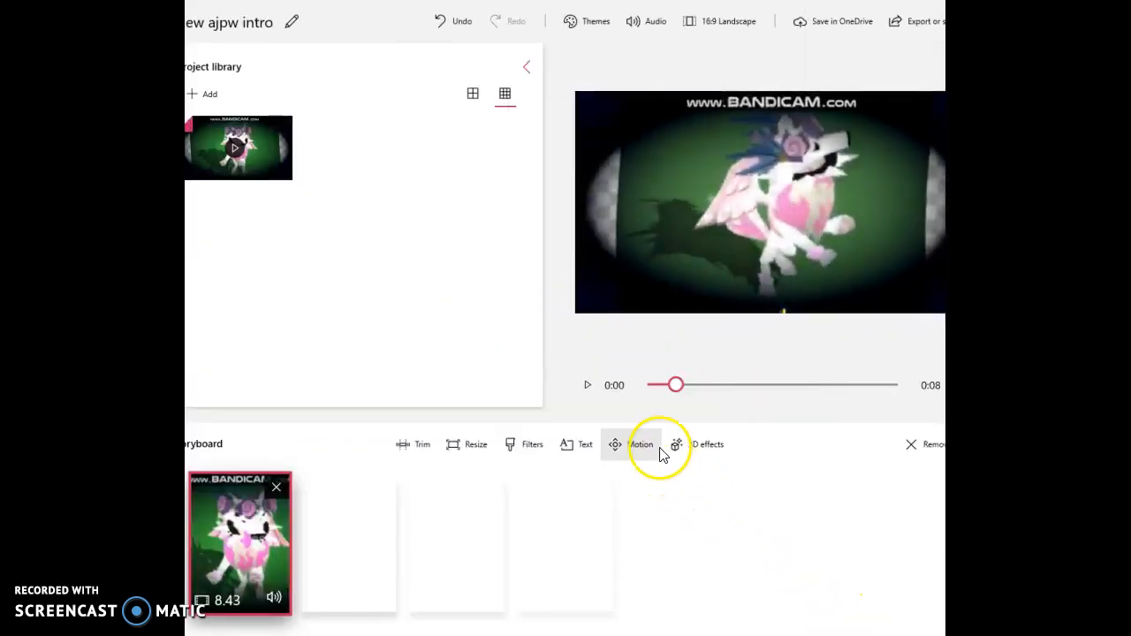
# Add the animated text "ScaryAJ Jamaa" and extend its duration to the end of the clip.
pyautogui.click(582, 446)
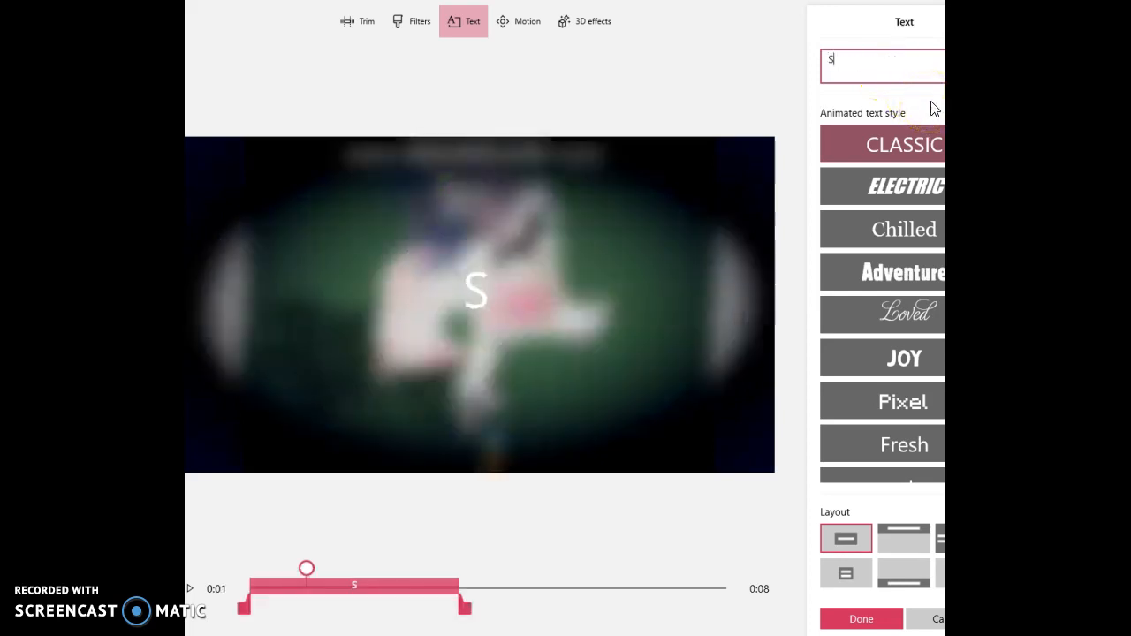
pyautogui.write('ScaryAJ')
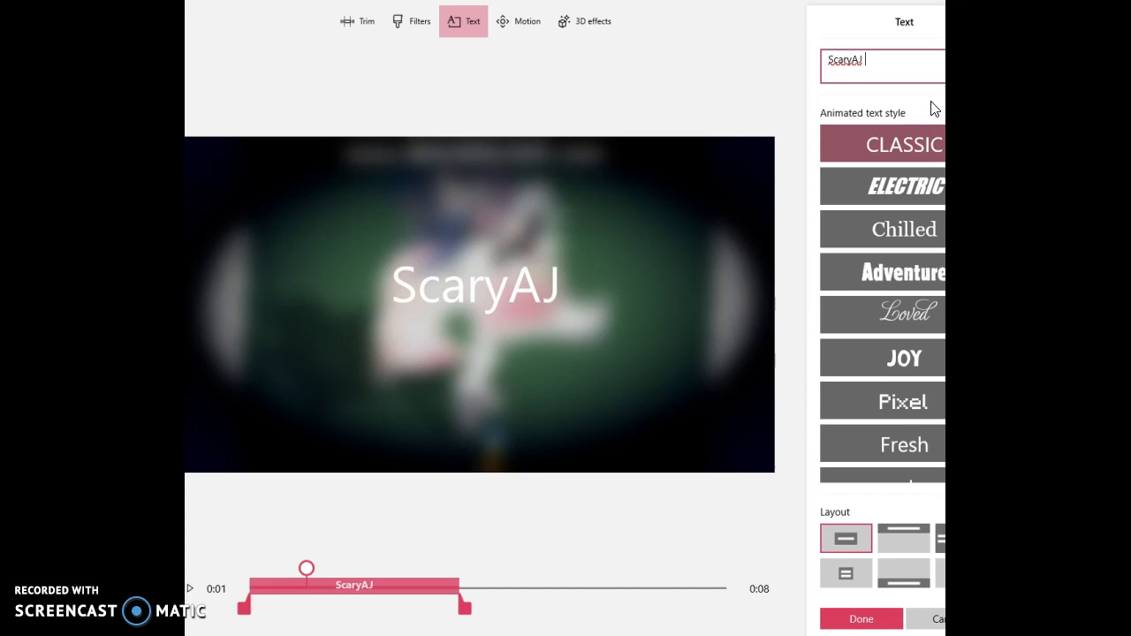
pyautogui.write(' Jamaa')
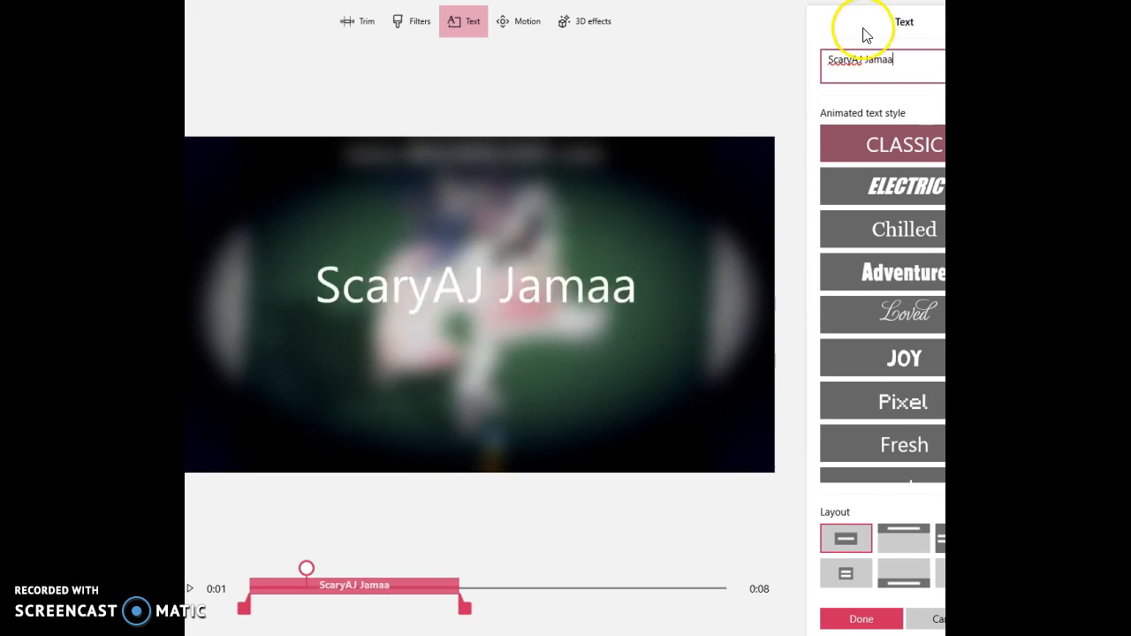
pyautogui.moveTo(463, 610); pyautogui.dragTo(730, 610)
# Give the title text the Boom animated style and the layout that places it at the top of the frame.
pyautogui.scroll(-2, 880, 424)
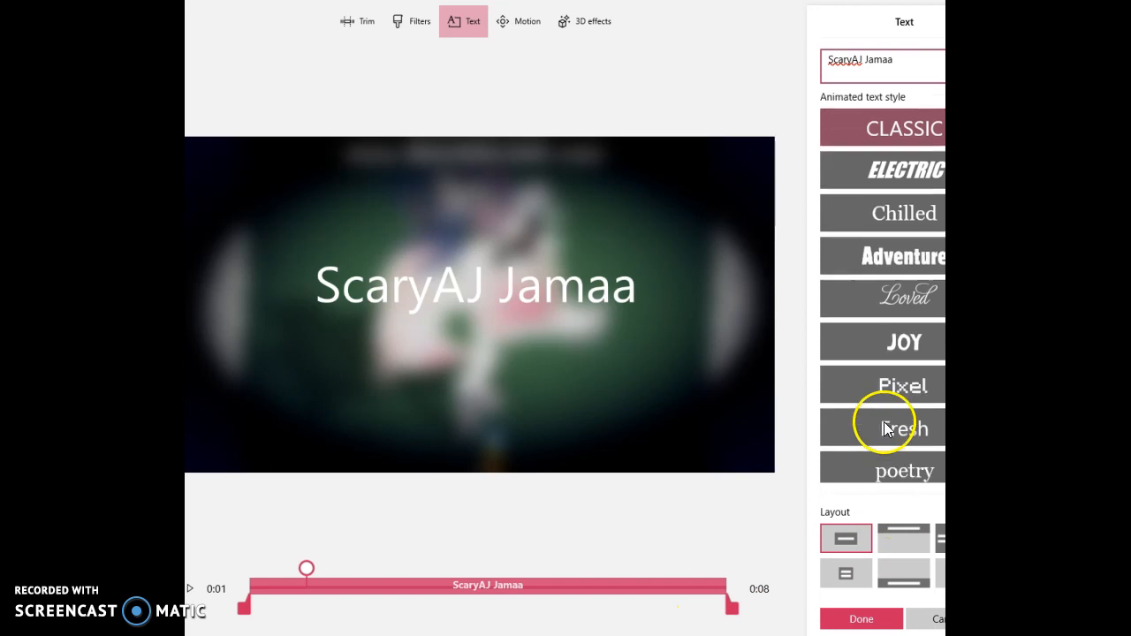
pyautogui.click(885, 455)
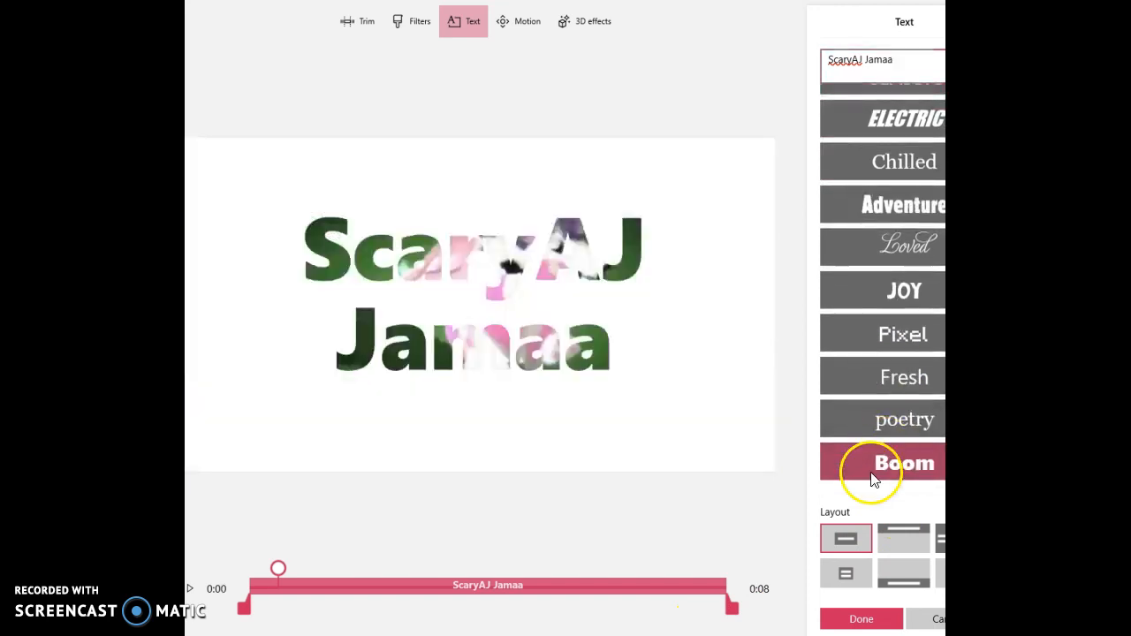
pyautogui.click(921, 533)
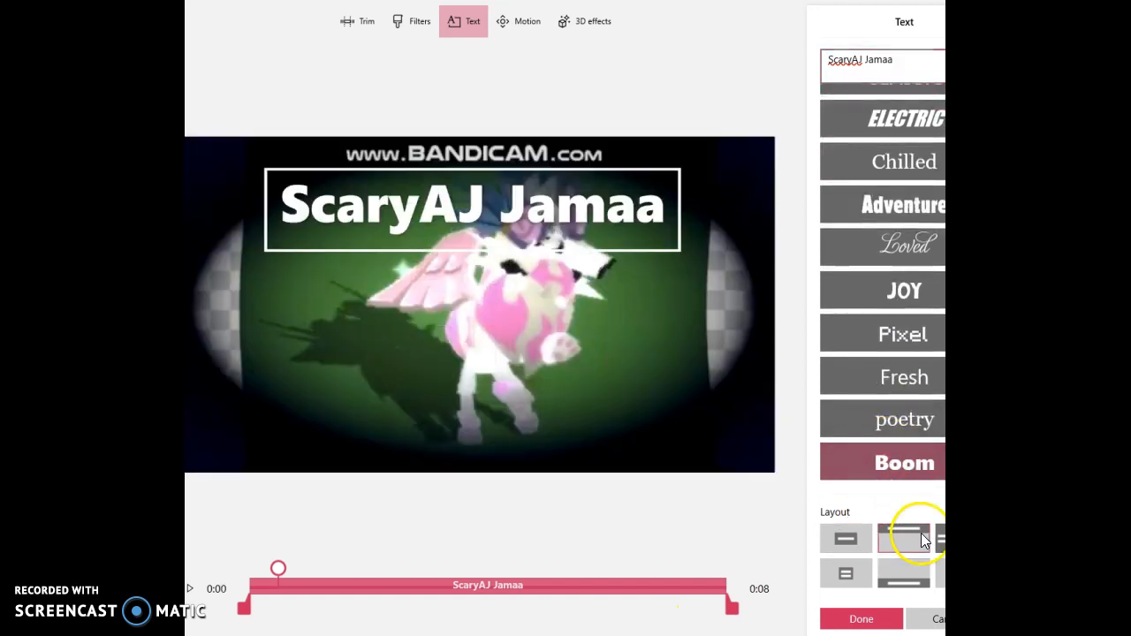
# Try the Poetry, Fresh, Pixel, Joy, Adventure, Loved, Chilled and Electric animated styles on the title text.
pyautogui.click(884, 431)
pyautogui.click(906, 376)
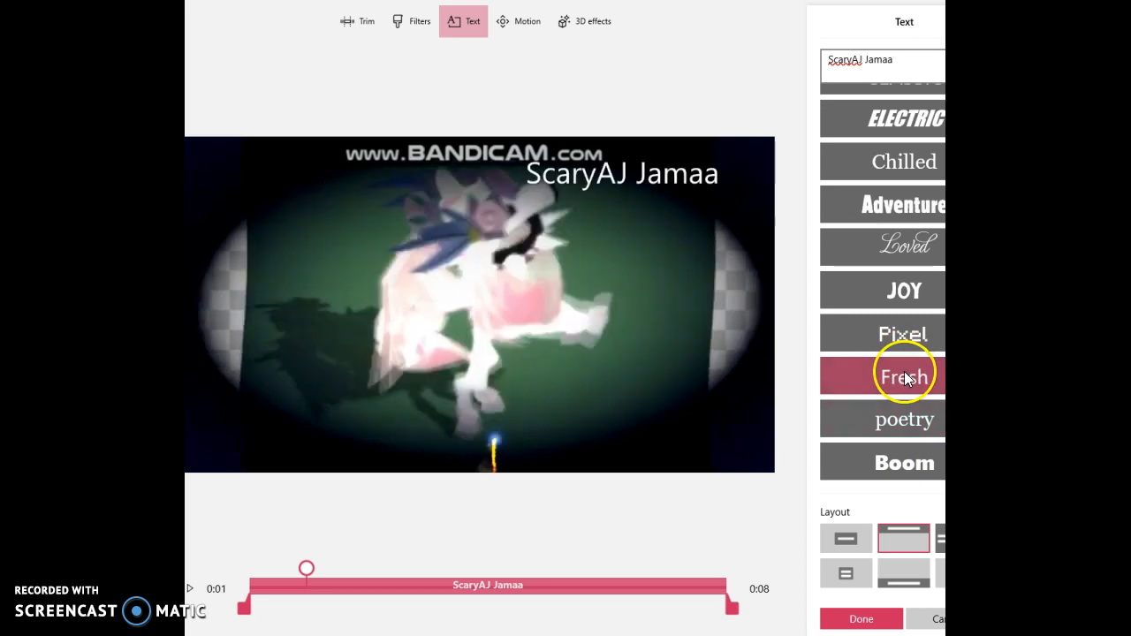
pyautogui.click(904, 342)
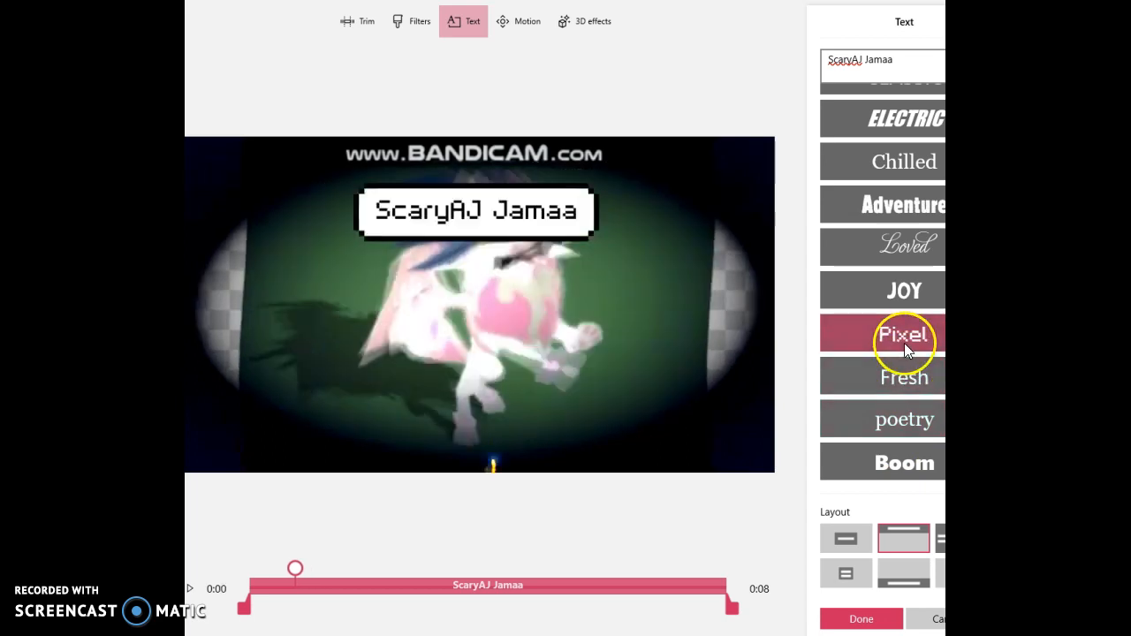
pyautogui.click(867, 297)
pyautogui.click(868, 221)
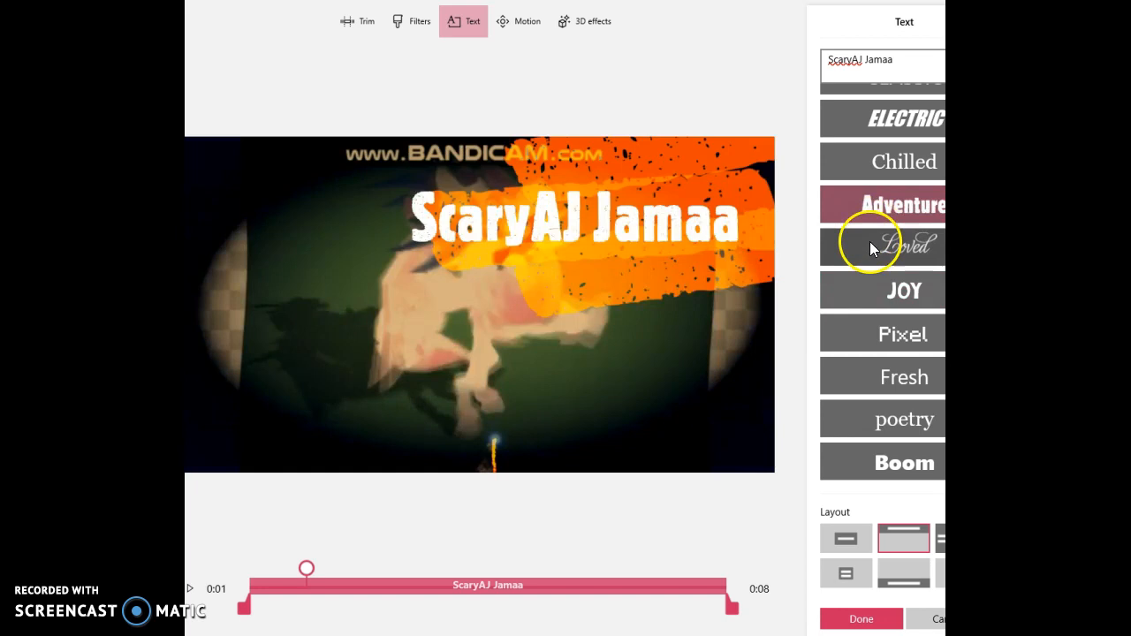
pyautogui.click(870, 242)
pyautogui.click(862, 171)
pyautogui.click(859, 126)
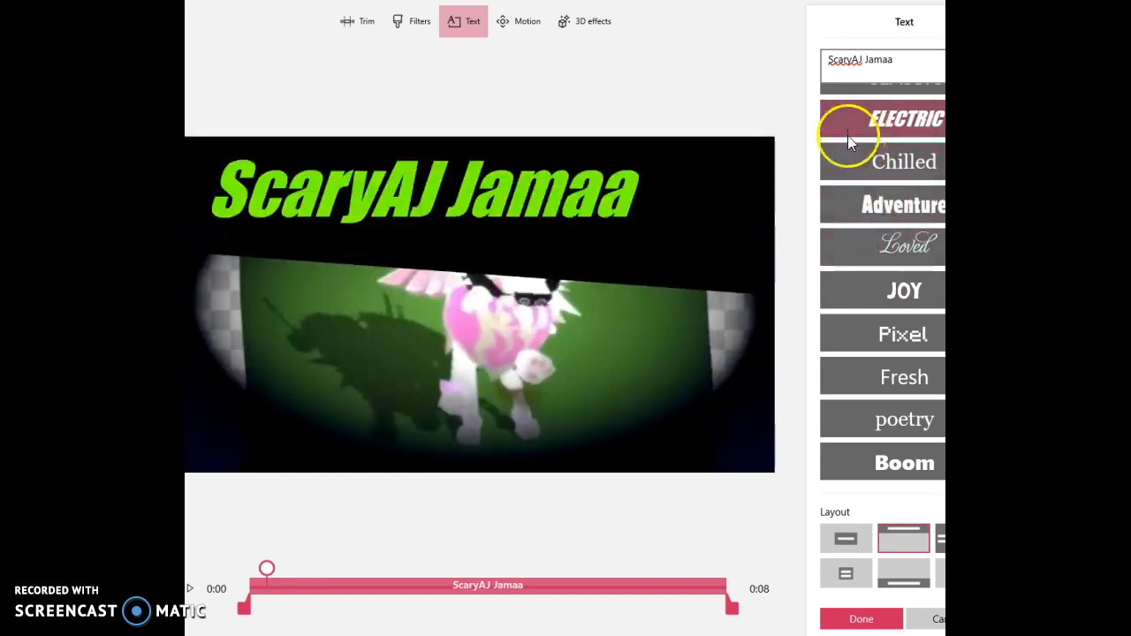
# Apply the Boom style to the title text, finish the text edit and play the video preview.
pyautogui.click(878, 452)
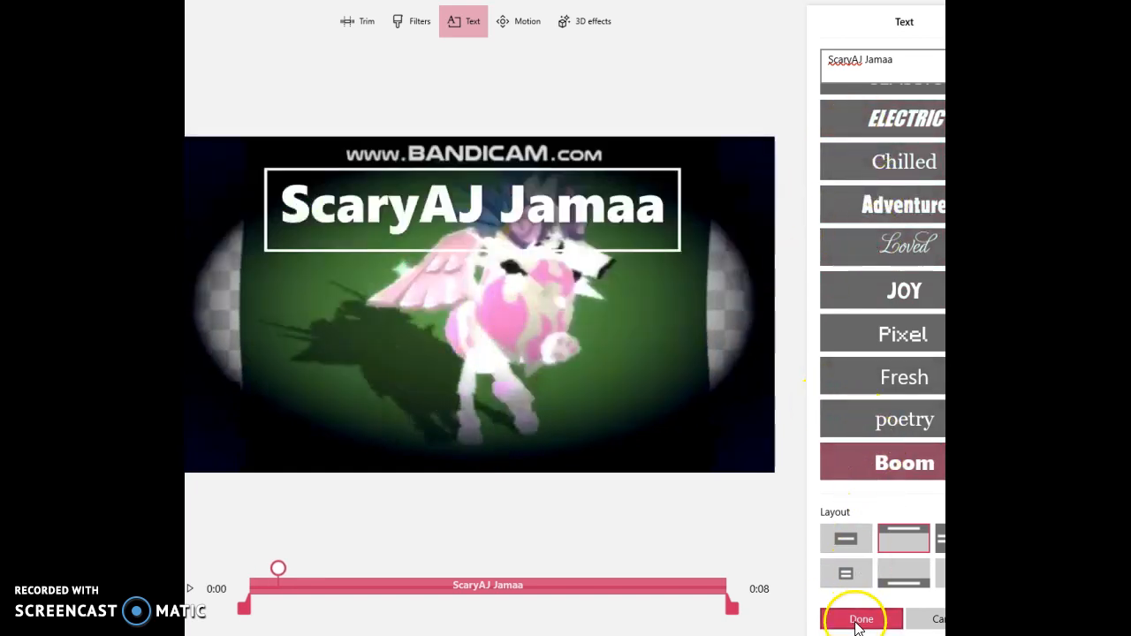
pyautogui.click(837, 619)
pyautogui.click(588, 385)
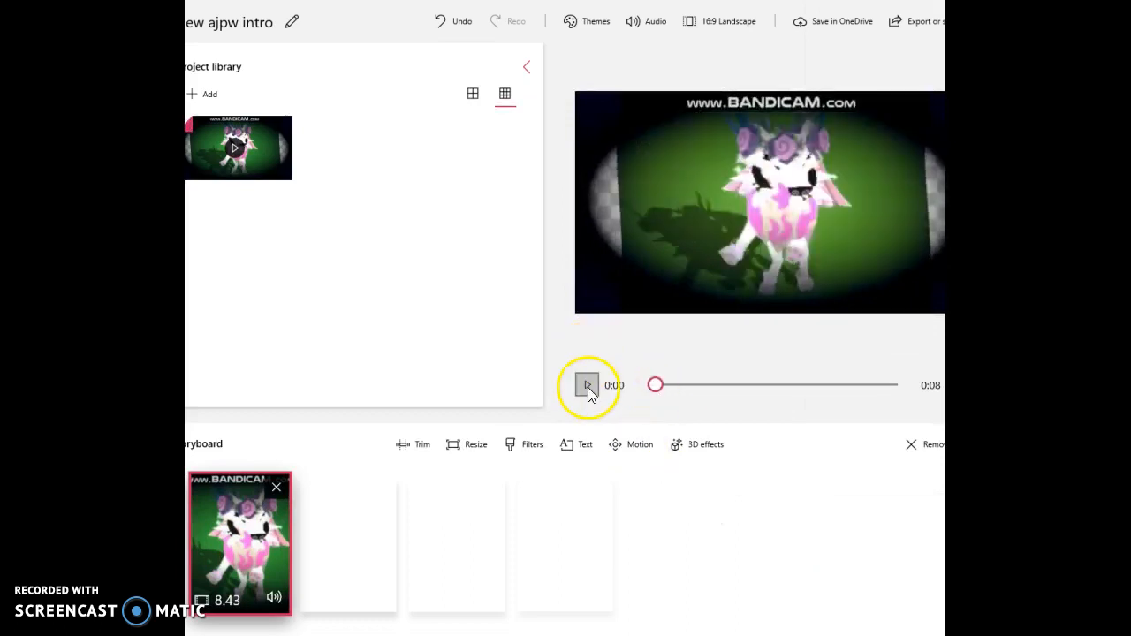